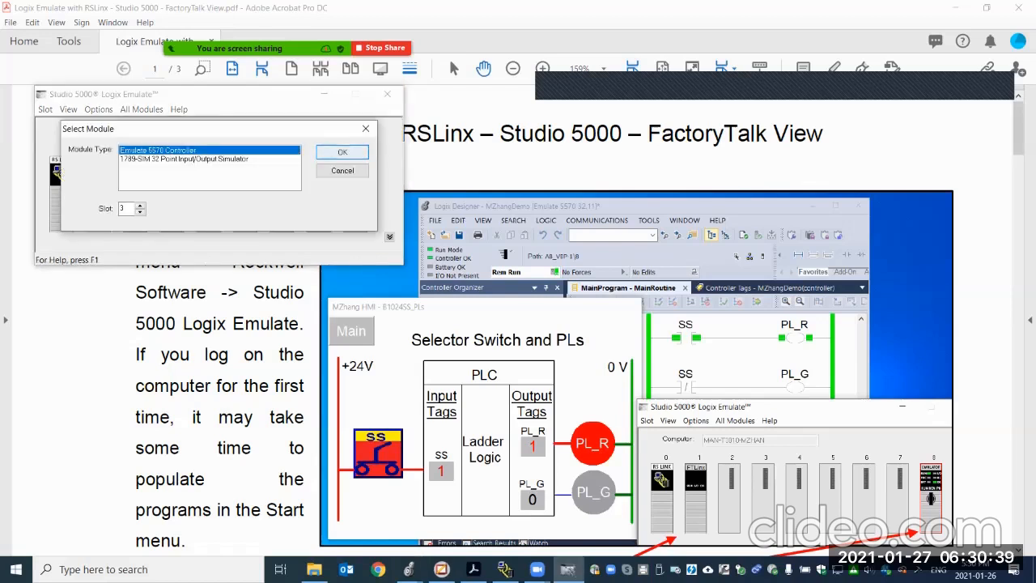
# Create an Emulate 5570 Controller in slot 3 using the configuration from the previous controller
pyautogui.press('Return')
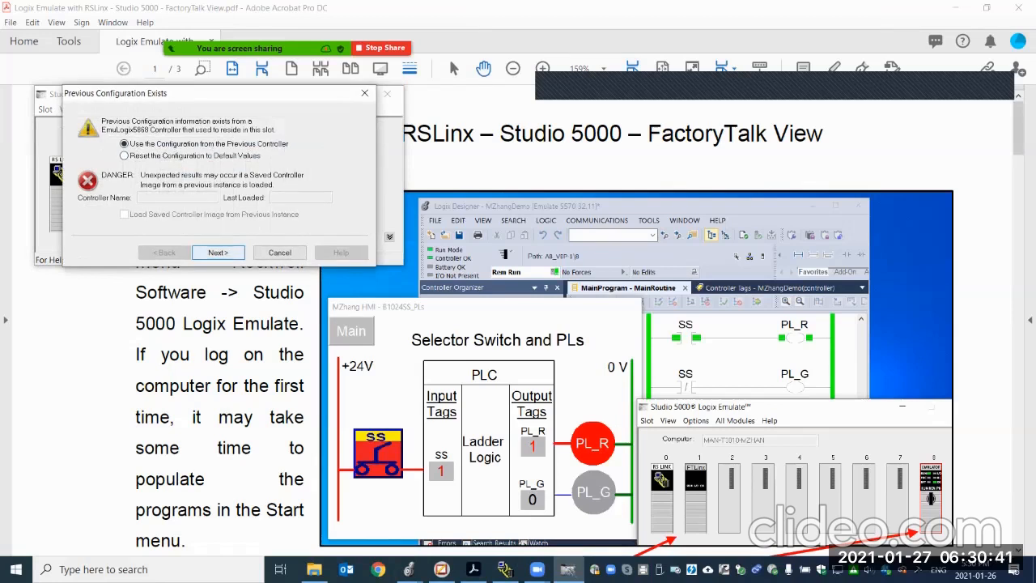
pyautogui.press('Return')
pyautogui.press('Return')
pyautogui.press('Return')
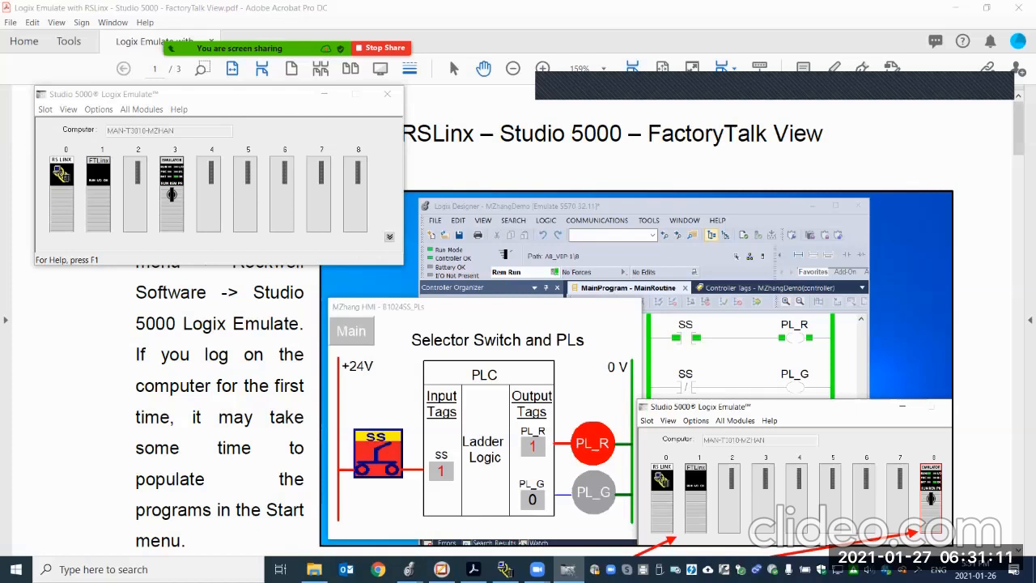
# Create a second Emulate 5570 Controller in slot 8, accepting the remaining setup defaults
pyautogui.click(243, 94)
pyautogui.rightClick(360, 199)
pyautogui.click(392, 206)
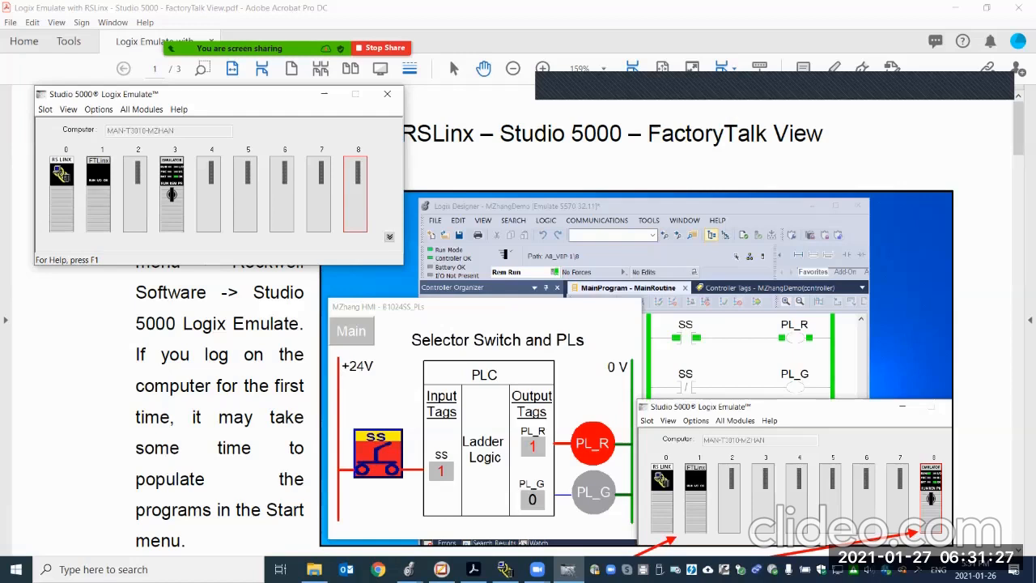
pyautogui.doubleClick(355, 194)
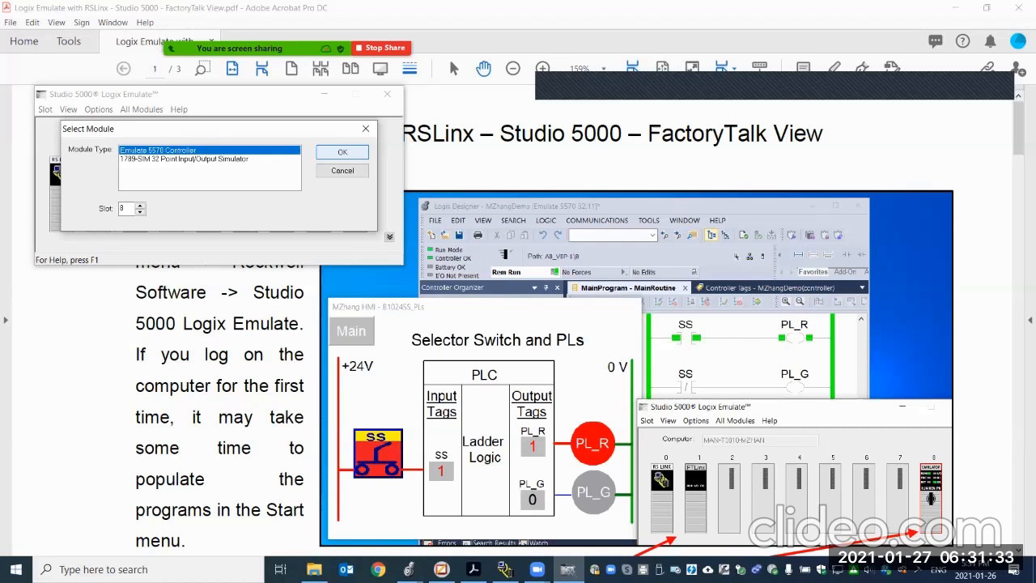
pyautogui.click(343, 152)
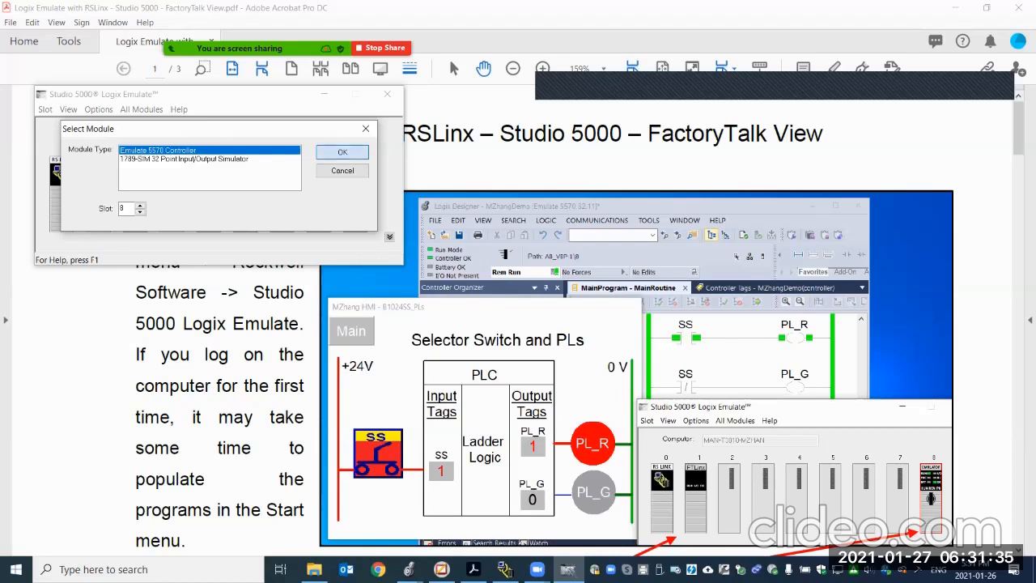
pyautogui.press('Return')
pyautogui.press('Return')
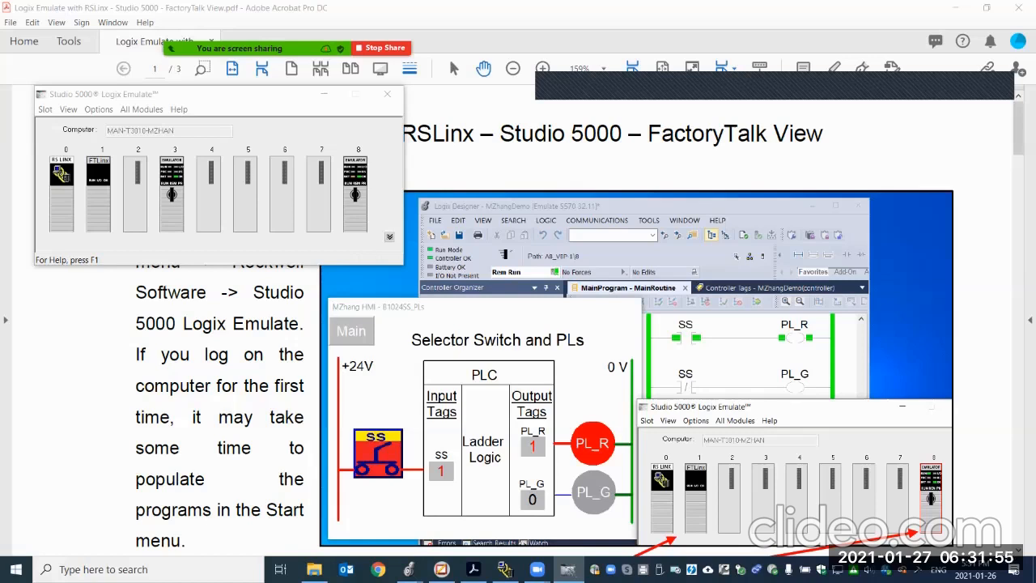
# Read the PDF guide's notes on creating a controller and its RSLinx communication driver setup section, underlining that section's heading
pyautogui.click(566, 324)
pyautogui.scroll(-2, 566, 324)
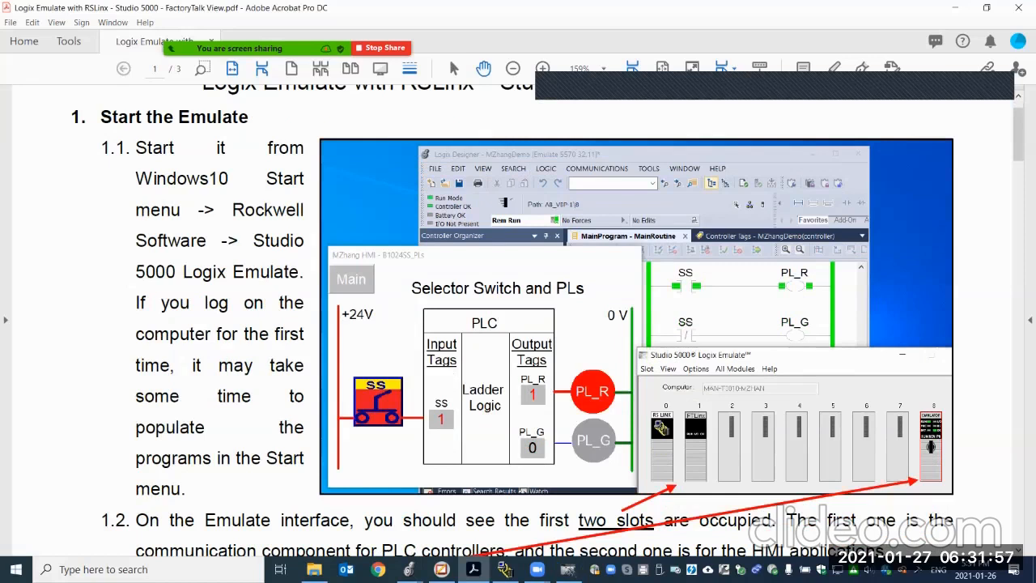
pyautogui.scroll(-4, 567, 324)
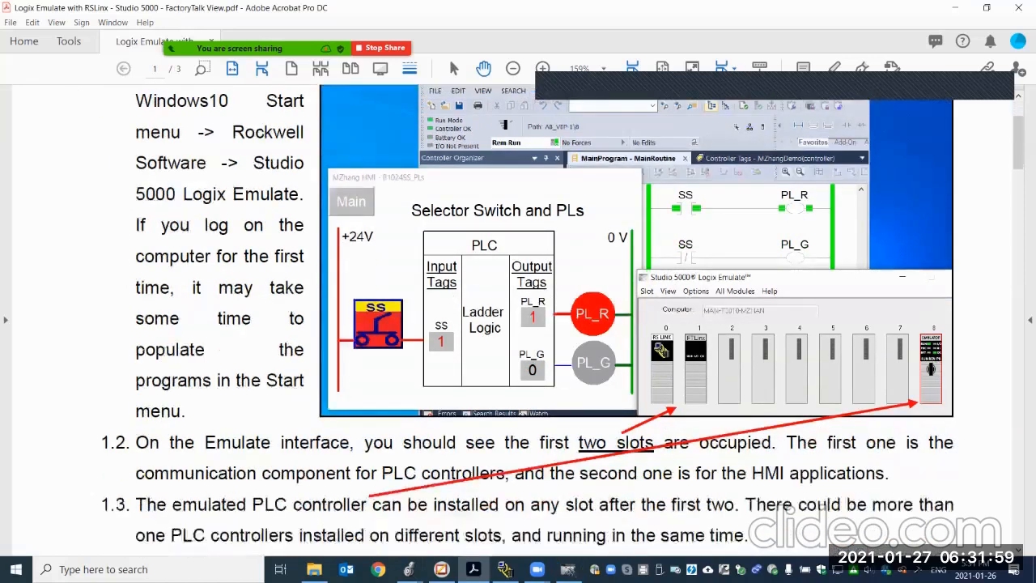
pyautogui.scroll(-2, 566, 324)
pyautogui.scroll(-4, 566, 323)
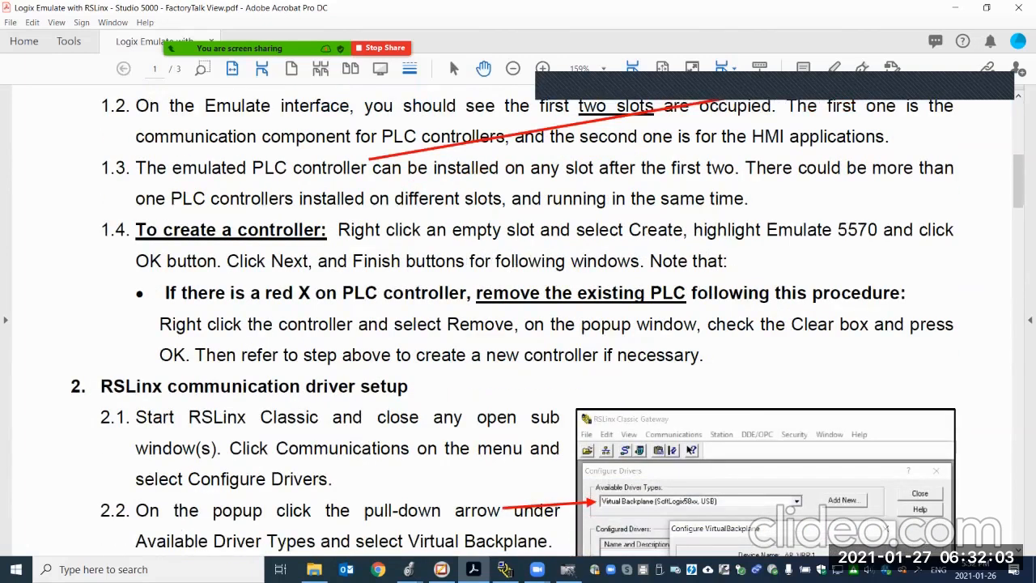
pyautogui.scroll(-1, 548, 321)
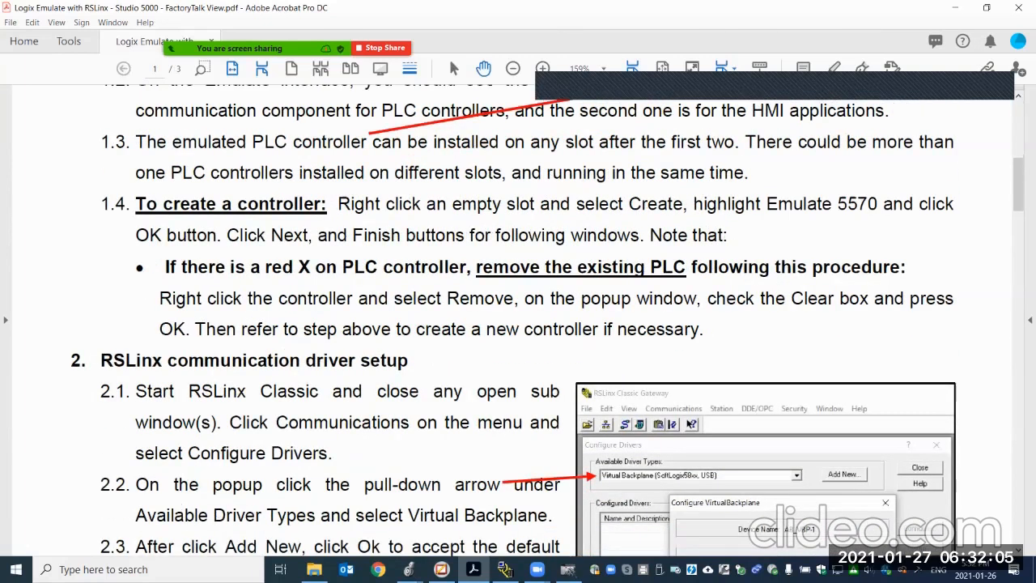
pyautogui.scroll(-1, 547, 321)
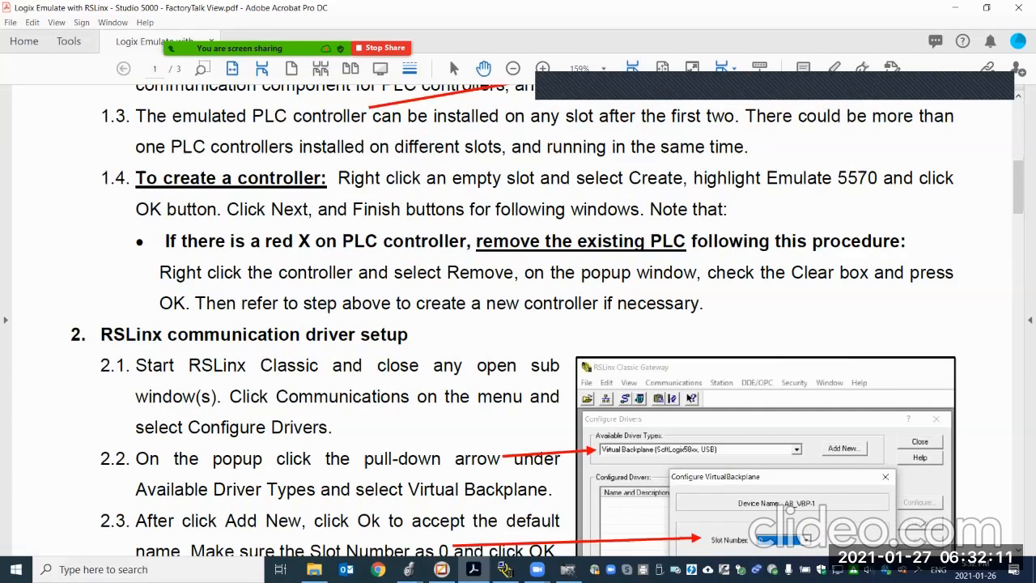
pyautogui.scroll(-1, 549, 324)
pyautogui.scroll(-7, 548, 321)
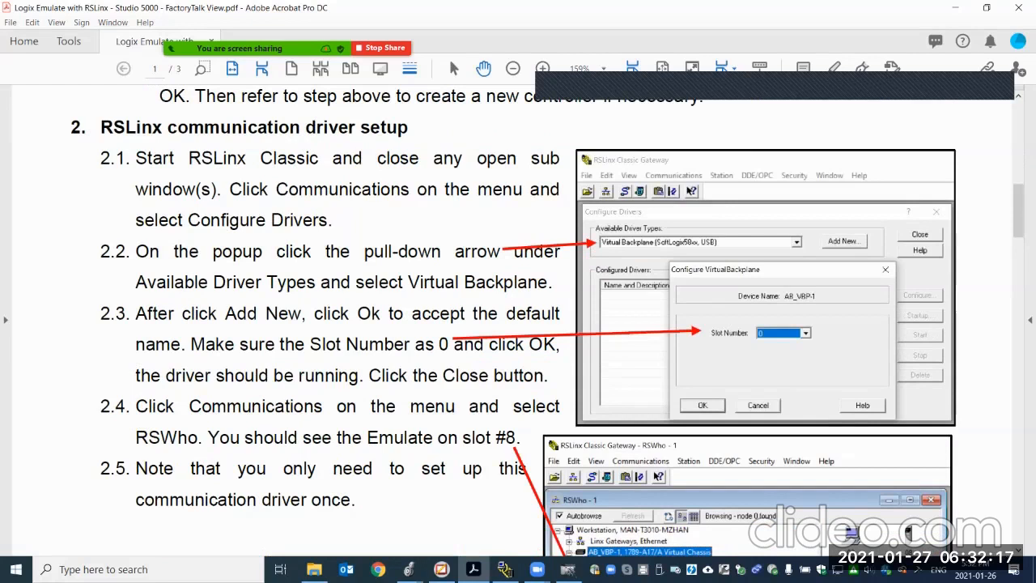
pyautogui.moveTo(92, 141); pyautogui.dragTo(168, 142)
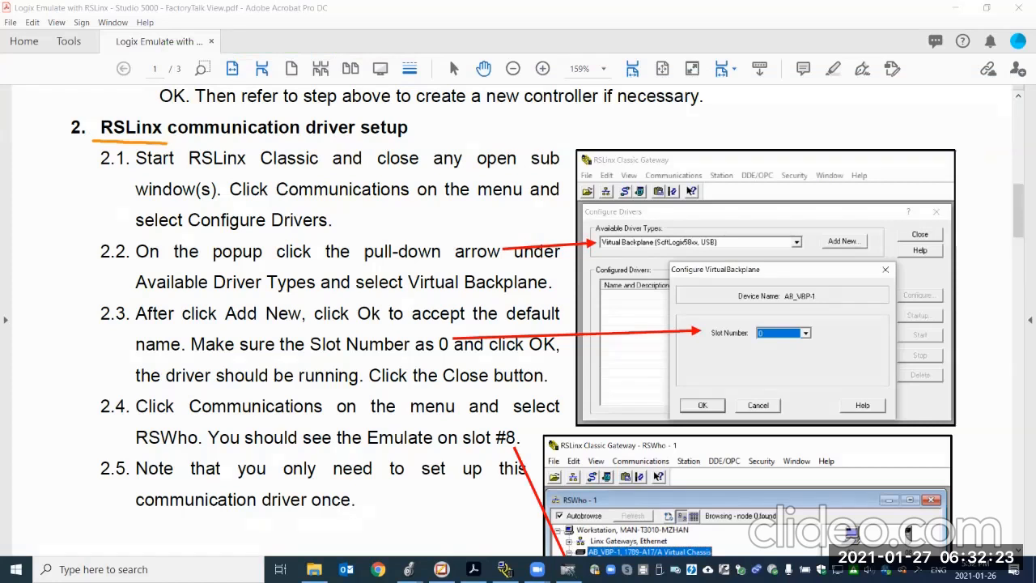
pyautogui.moveTo(166, 139); pyautogui.dragTo(355, 139)
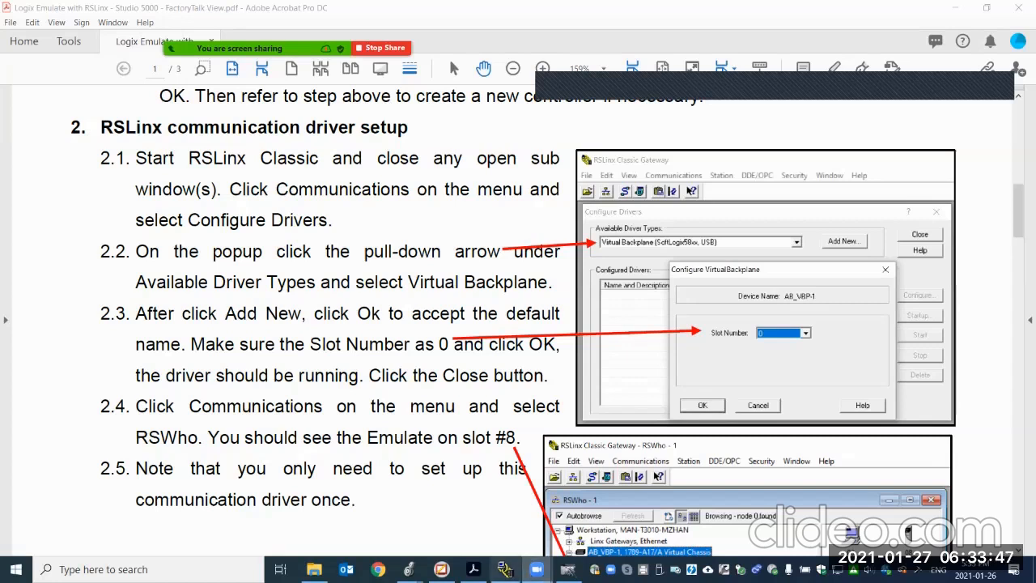
# Switch to RSLinx Classic, place its window beside the guide's illustrations and open the driver configuration
pyautogui.click(505, 570)
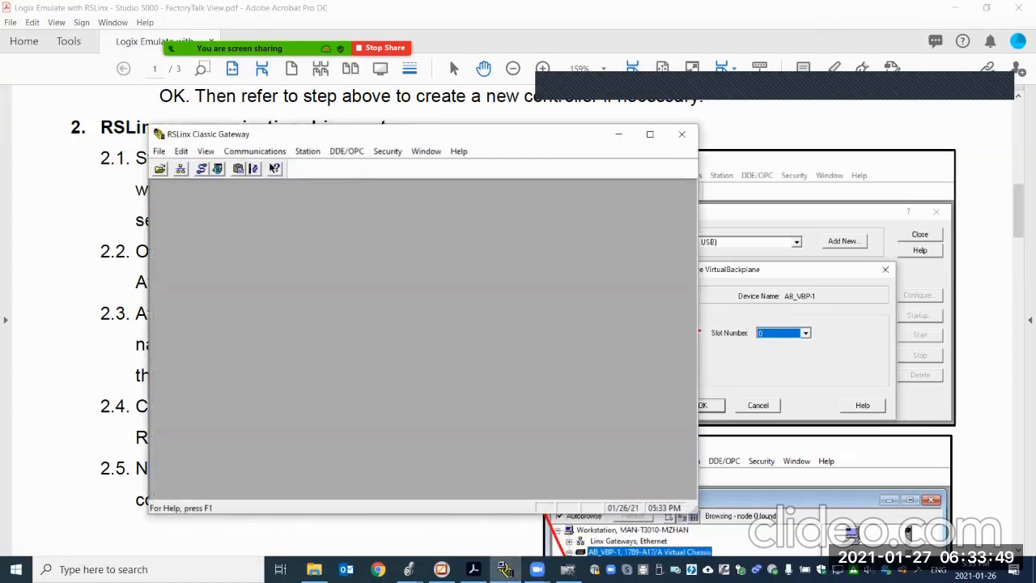
pyautogui.moveTo(437, 138); pyautogui.dragTo(299, 105)
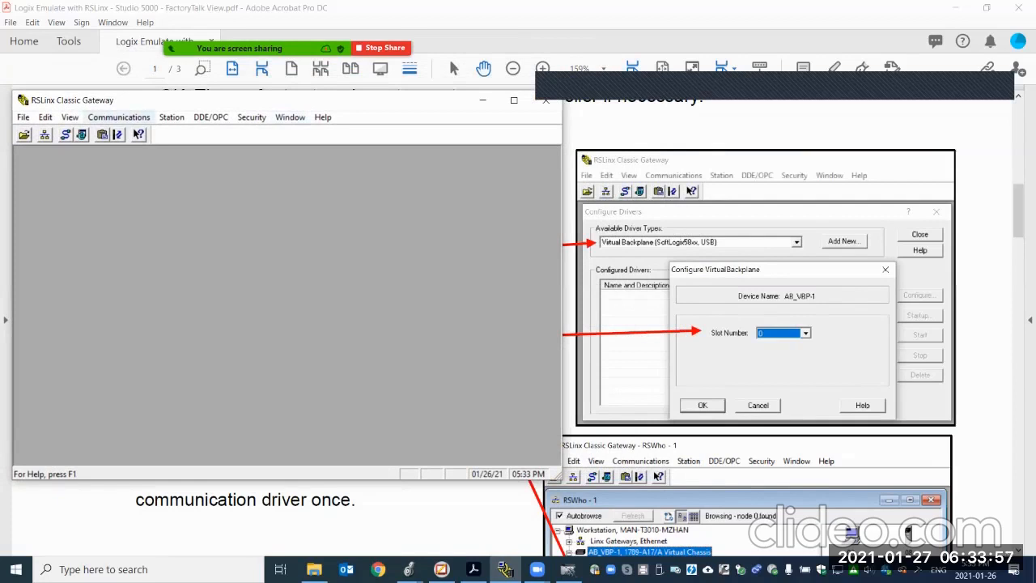
pyautogui.click(119, 117)
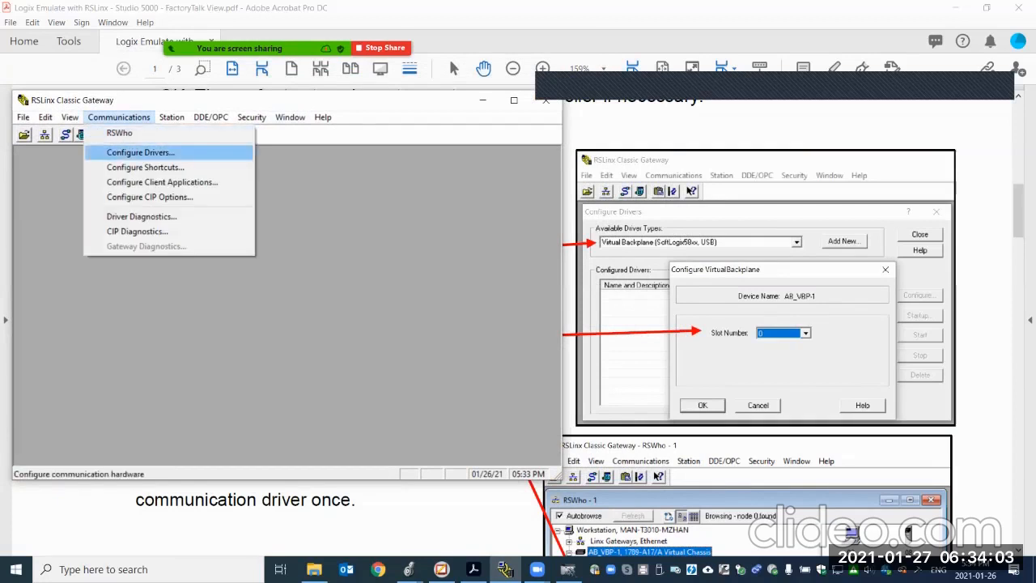
pyautogui.click(141, 152)
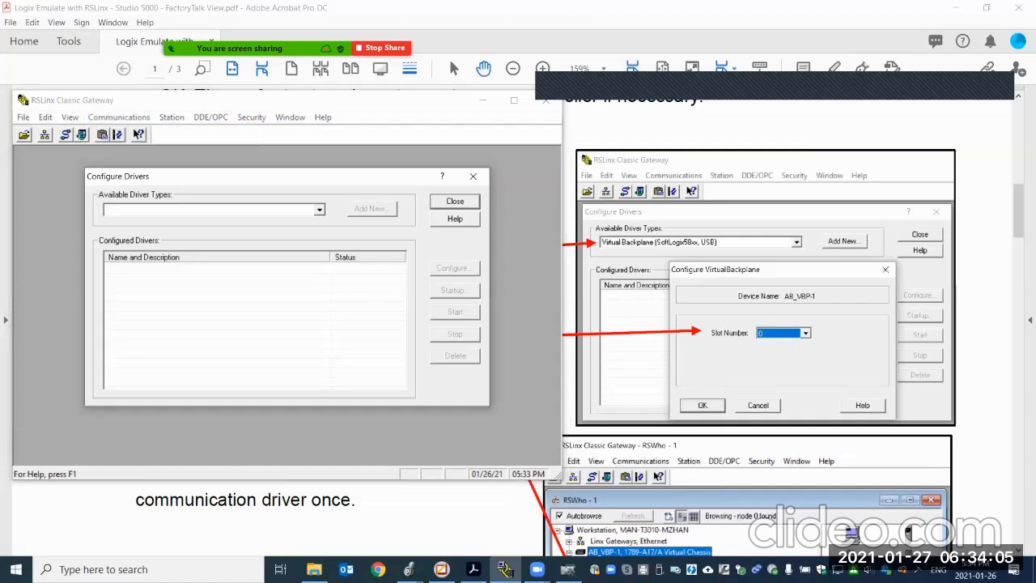
pyautogui.moveTo(234, 174); pyautogui.dragTo(236, 169)
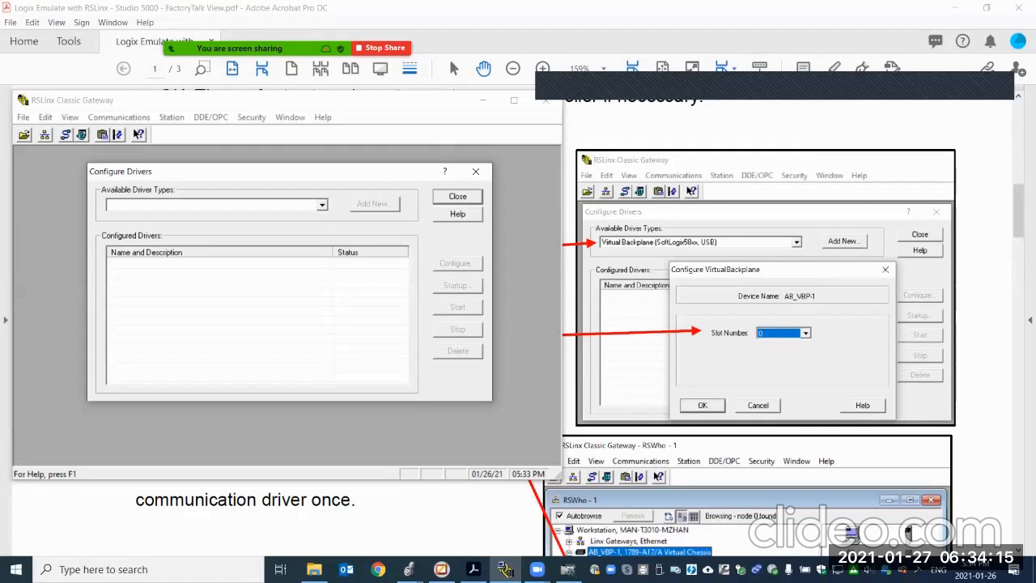
# Add an EtherNet/IP Driver with the default name, browsing the local subnet through the Intel(R) Wireless-AC 9260 adapter
pyautogui.click(322, 205)
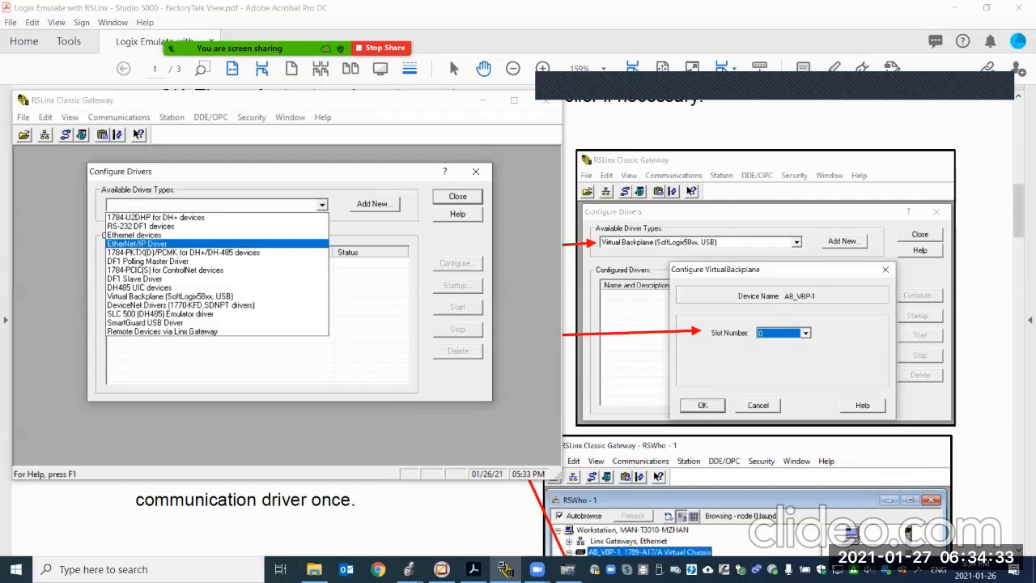
pyautogui.click(137, 244)
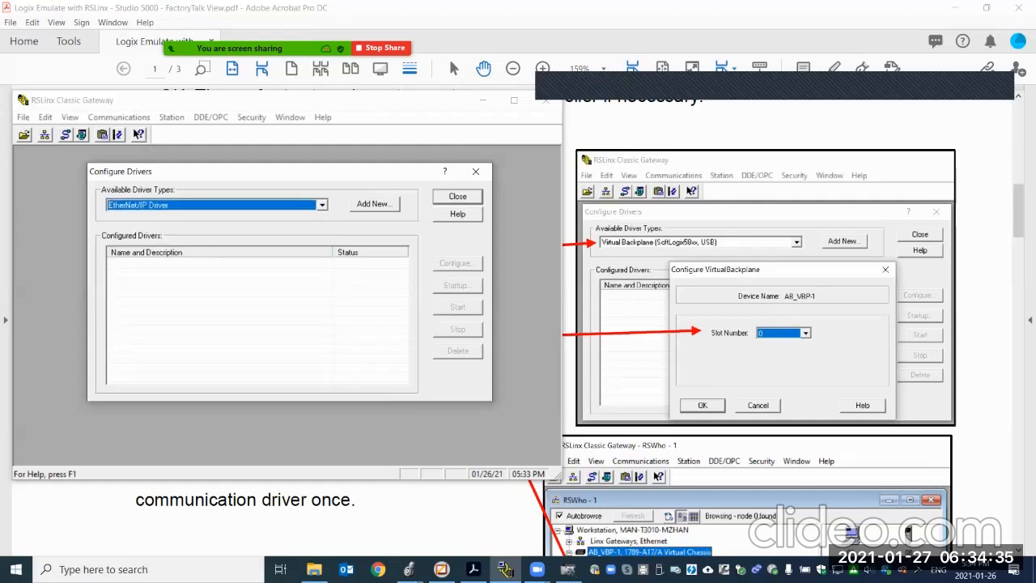
pyautogui.click(375, 204)
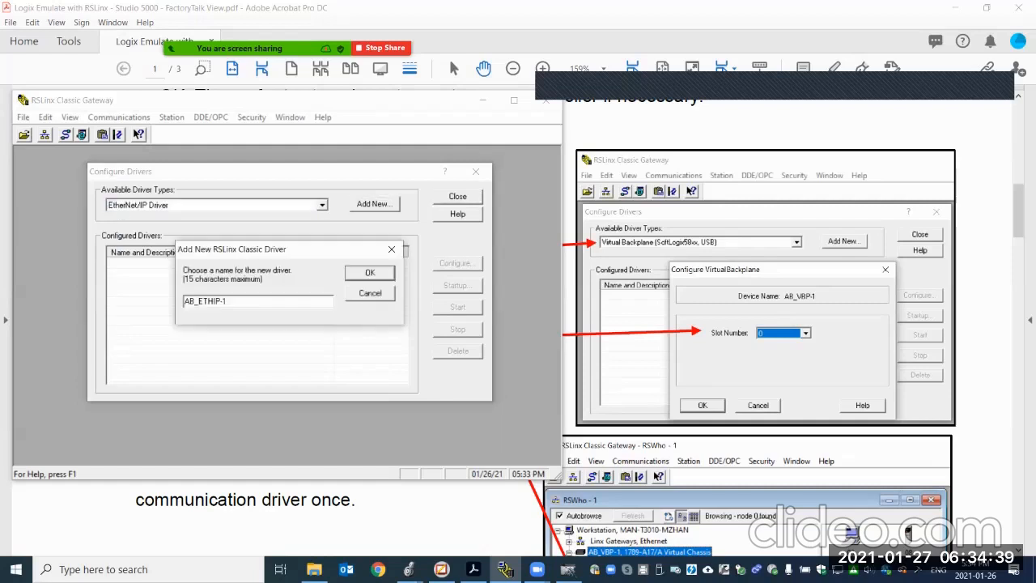
pyautogui.press('Return')
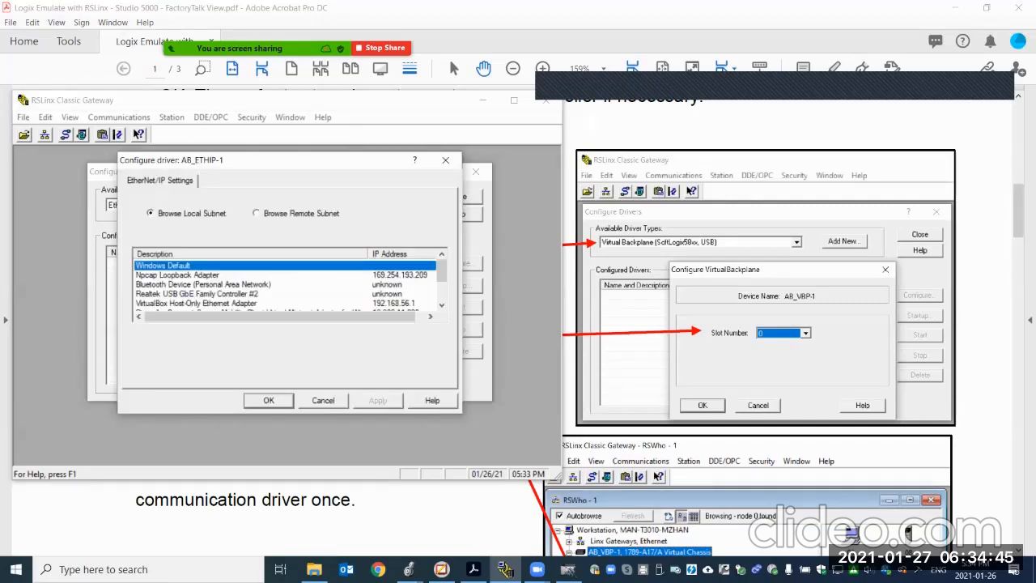
pyautogui.scroll(-1, 288, 283)
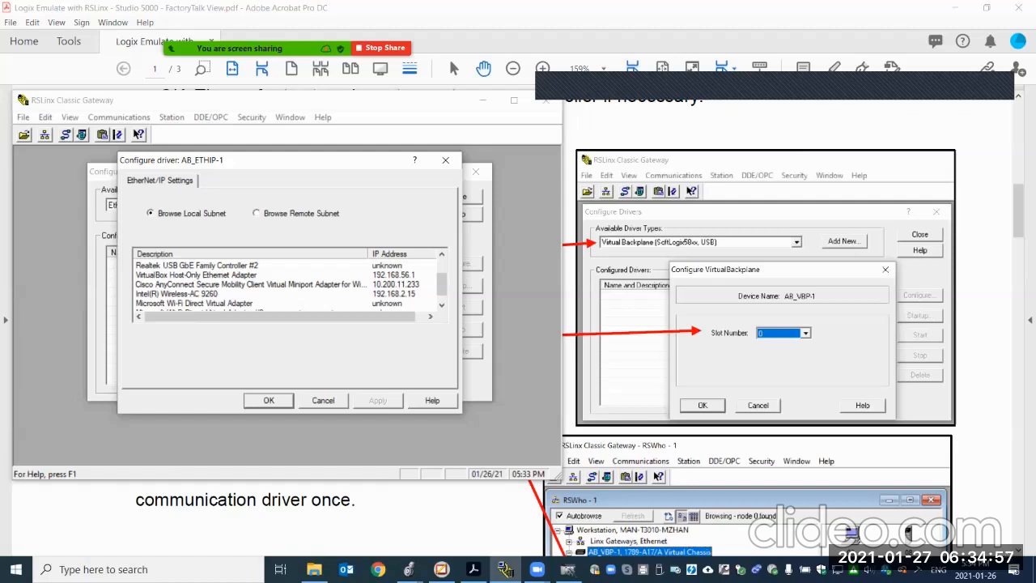
pyautogui.click(177, 294)
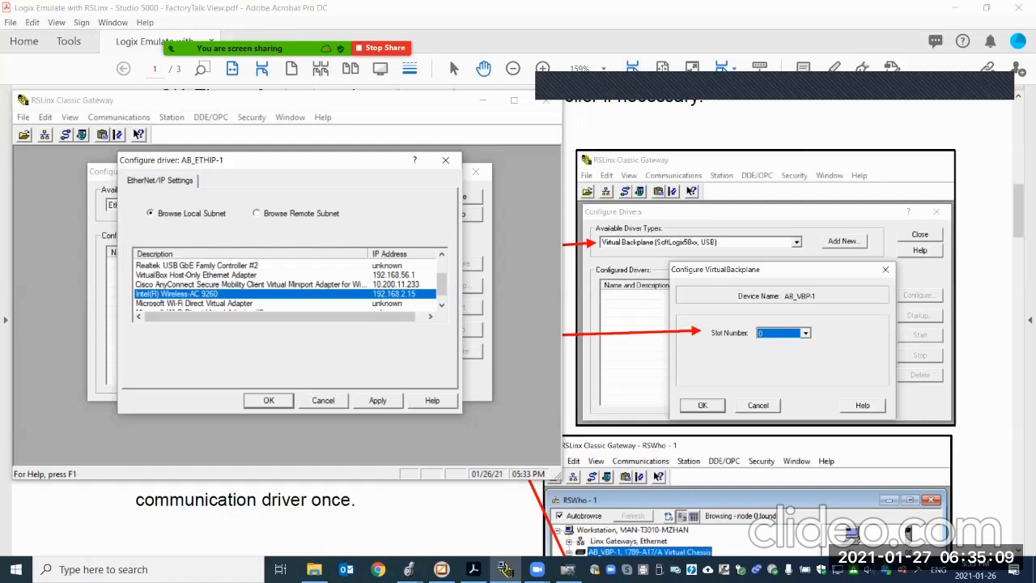
pyautogui.press('Return')
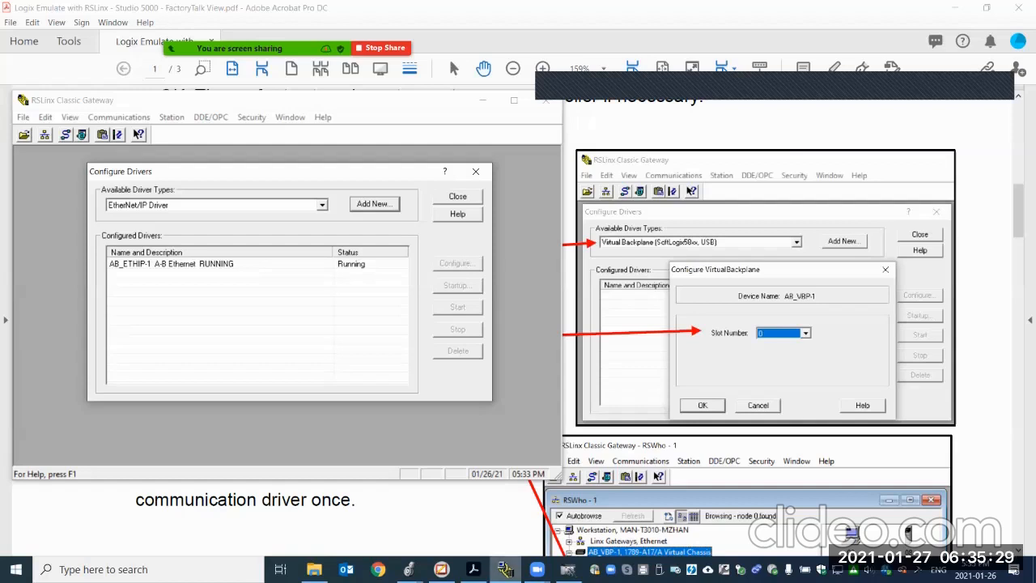
# With the Logix Emulate window placed alongside, add a Virtual Backplane (SoftLogix58xx, USB) driver with the default name and slot number 0
pyautogui.click(568, 569)
pyautogui.moveTo(240, 102); pyautogui.dragTo(771, 113)
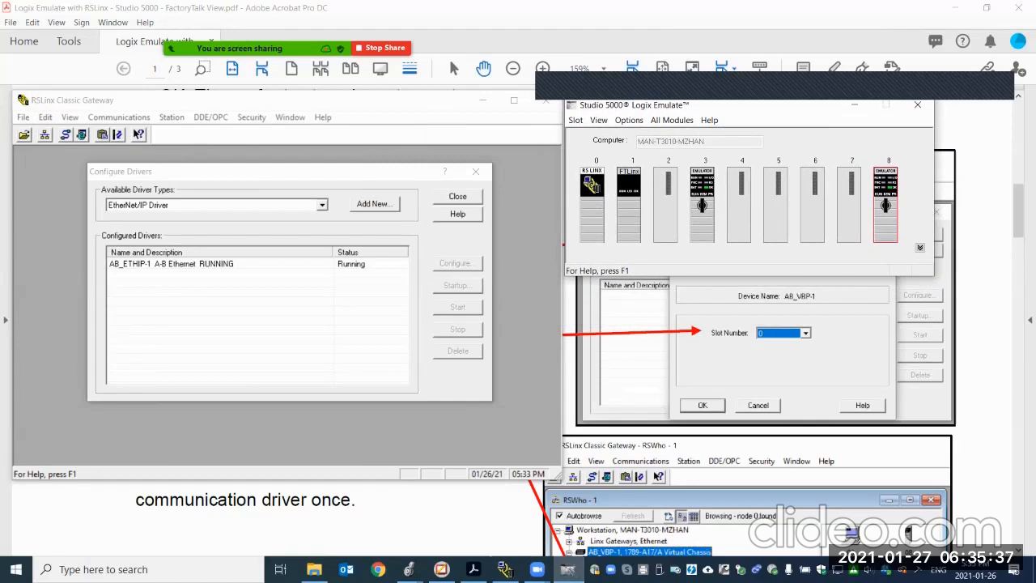
pyautogui.click(322, 206)
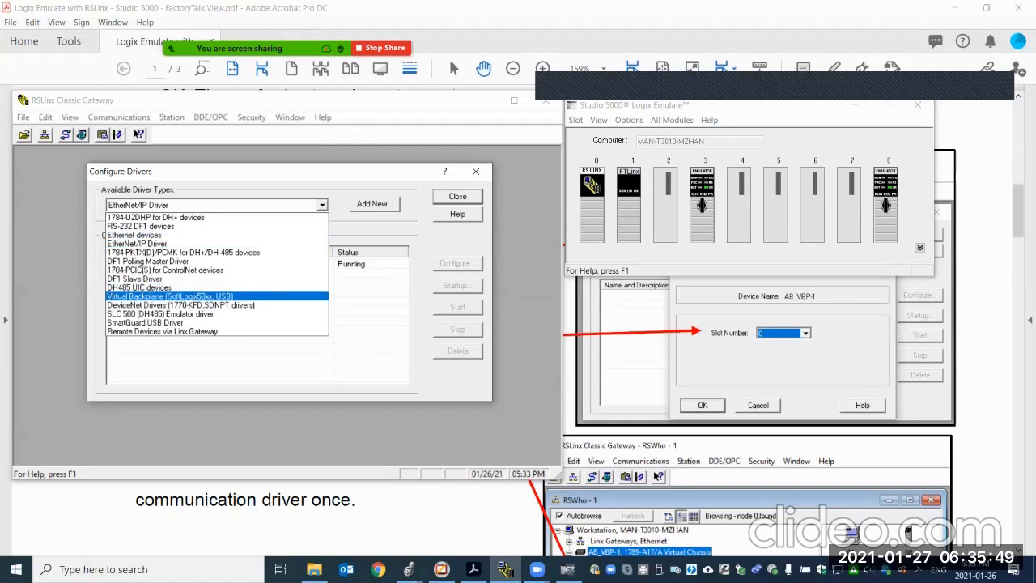
pyautogui.click(170, 297)
pyautogui.click(373, 203)
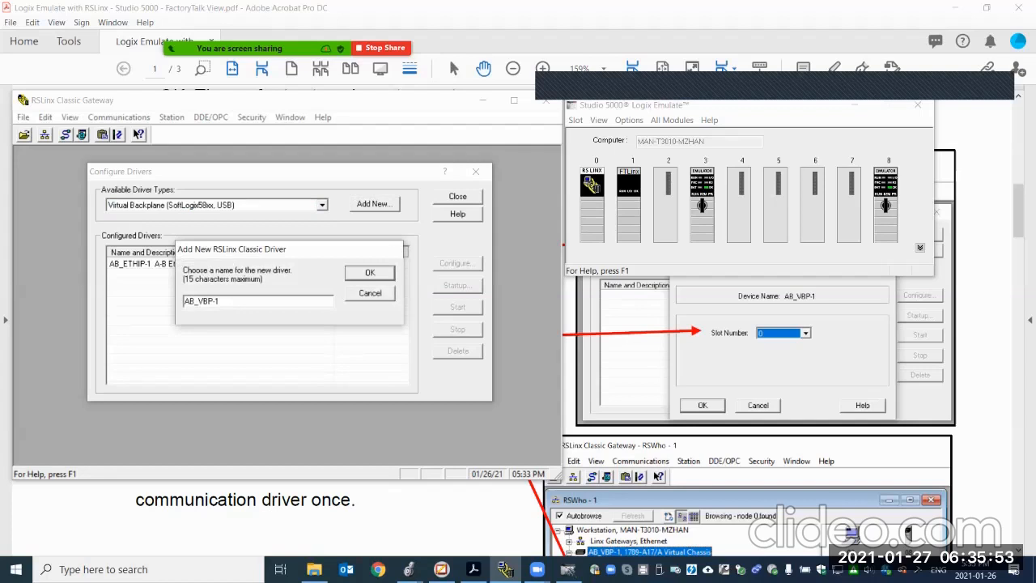
pyautogui.press('Return')
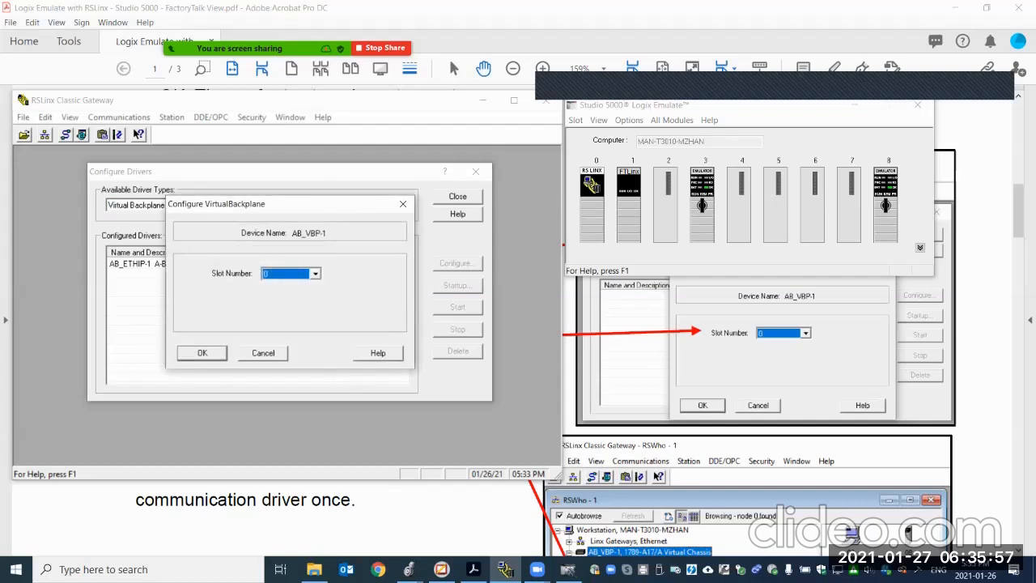
pyautogui.moveTo(703, 105); pyautogui.dragTo(678, 134)
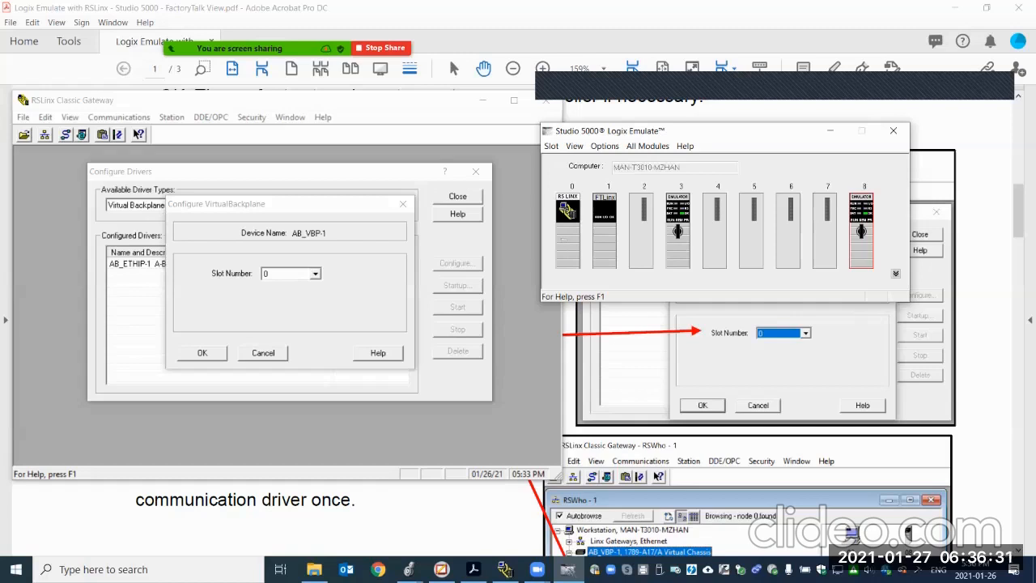
pyautogui.click(203, 353)
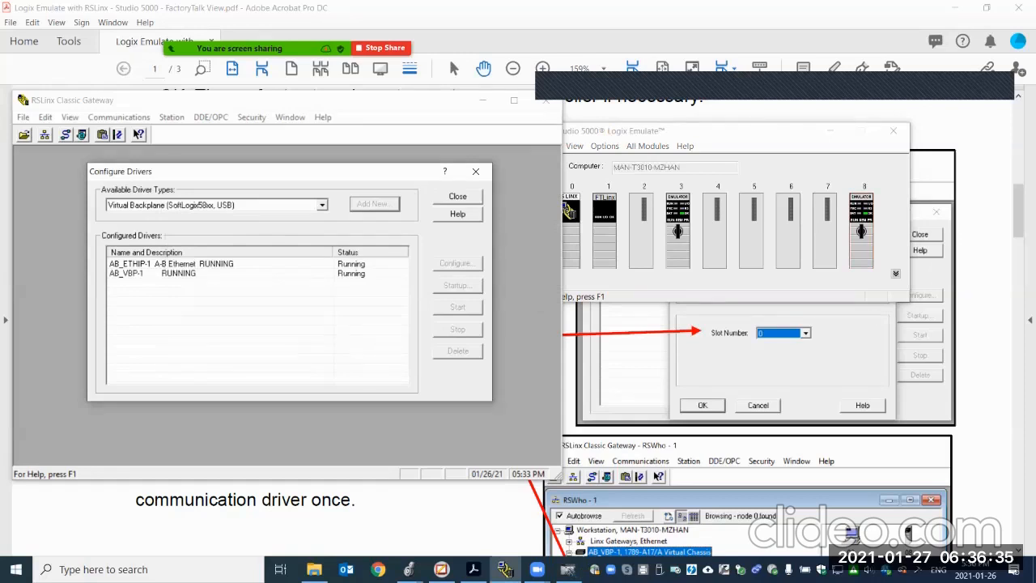
# Close the driver configuration and open RSWho to view the configured drivers
pyautogui.press('Escape')
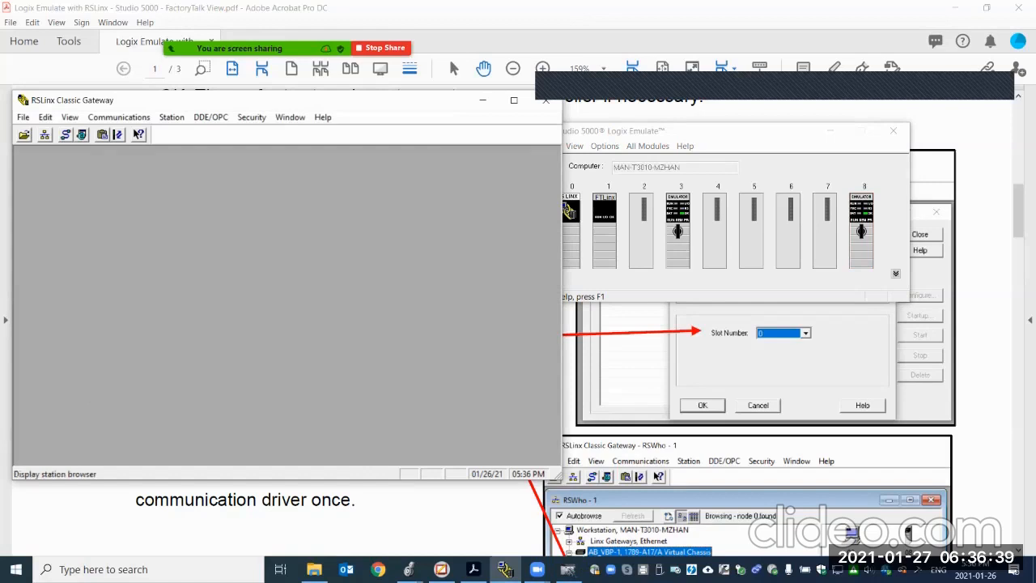
pyautogui.click(119, 117)
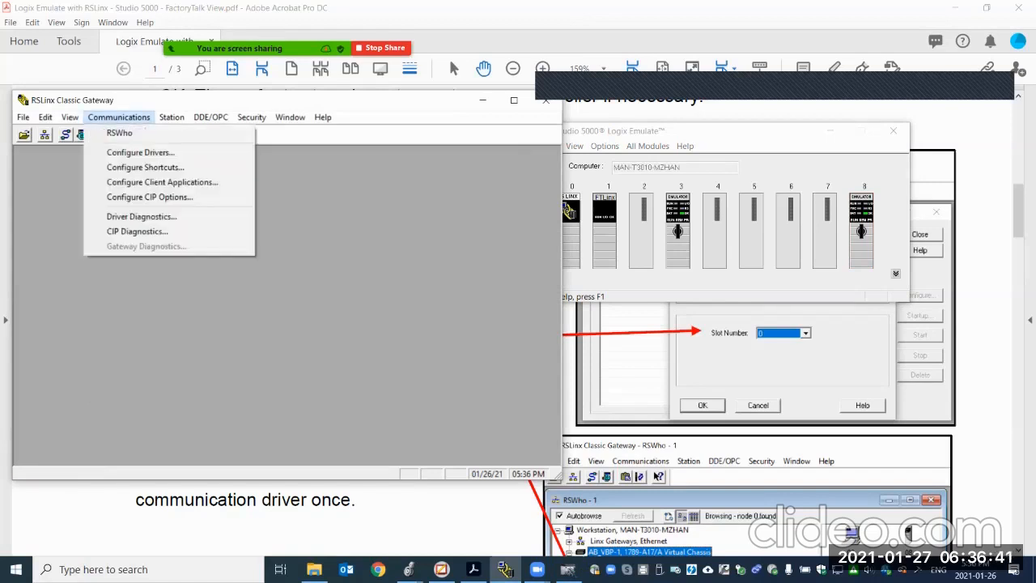
pyautogui.click(122, 132)
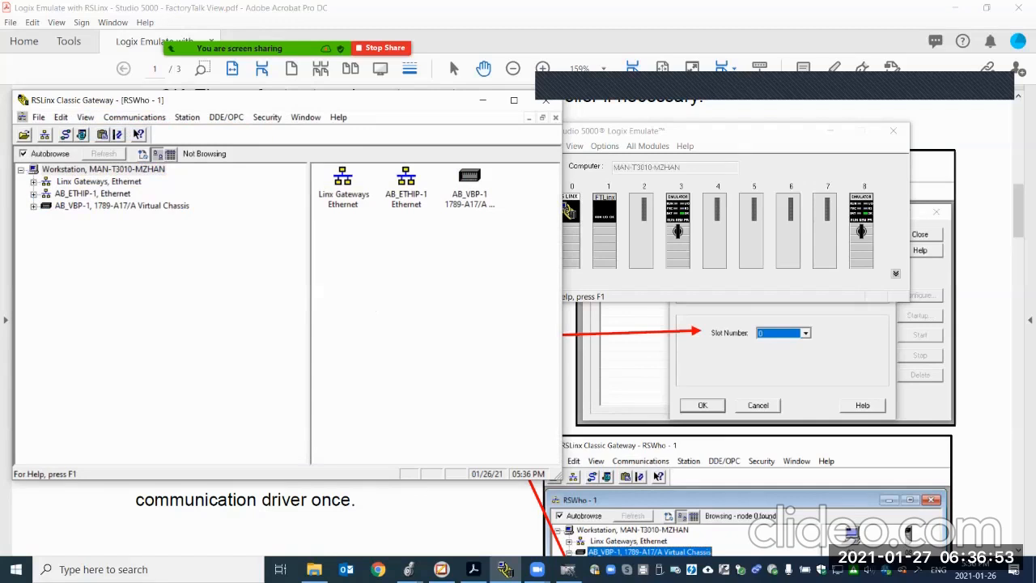
# Expand the AB_VBP-1 virtual chassis in RSWho and compare its slot 03 and 08 emulators with the modules in Logix Emulate
pyautogui.click(33, 205)
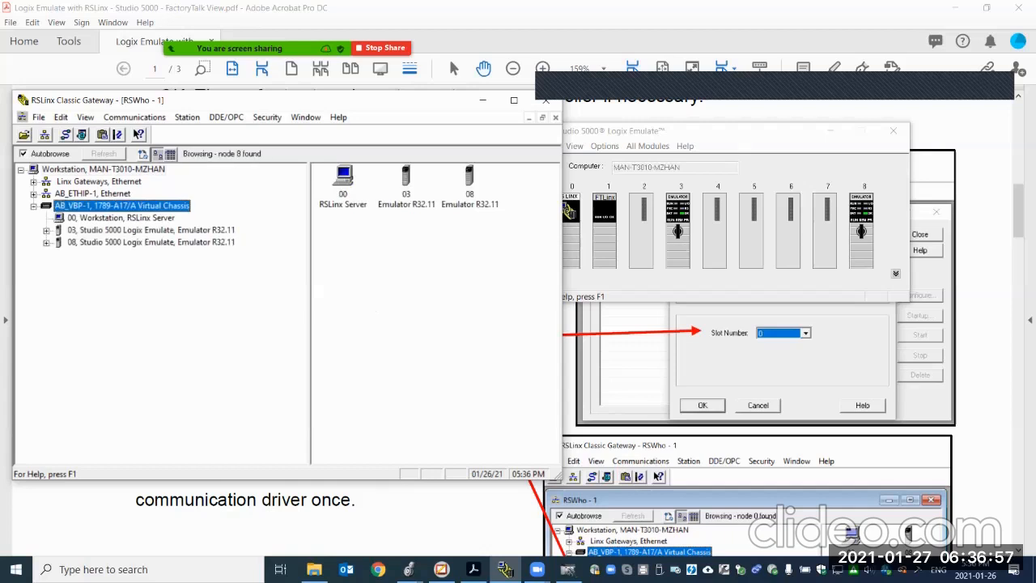
pyautogui.click(151, 230)
pyautogui.click(151, 242)
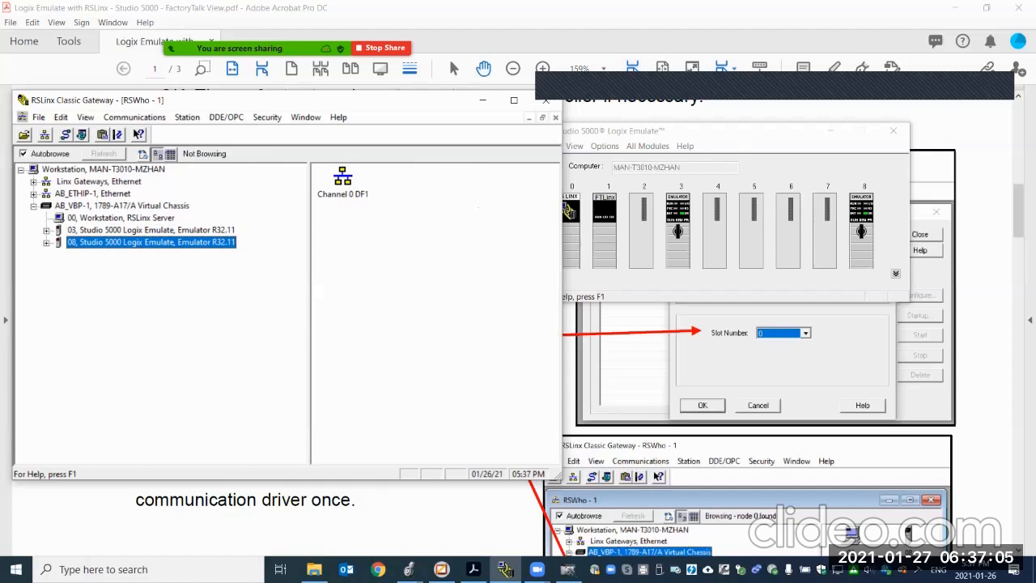
pyautogui.moveTo(670, 179)
pyautogui.mouseDown()
pyautogui.moveTo(675, 269)
pyautogui.moveTo(694, 185)
pyautogui.moveTo(670, 180)
pyautogui.mouseUp()
pyautogui.moveTo(851, 183)
pyautogui.mouseDown()
pyautogui.moveTo(881, 247)
pyautogui.moveTo(860, 179)
pyautogui.mouseUp()
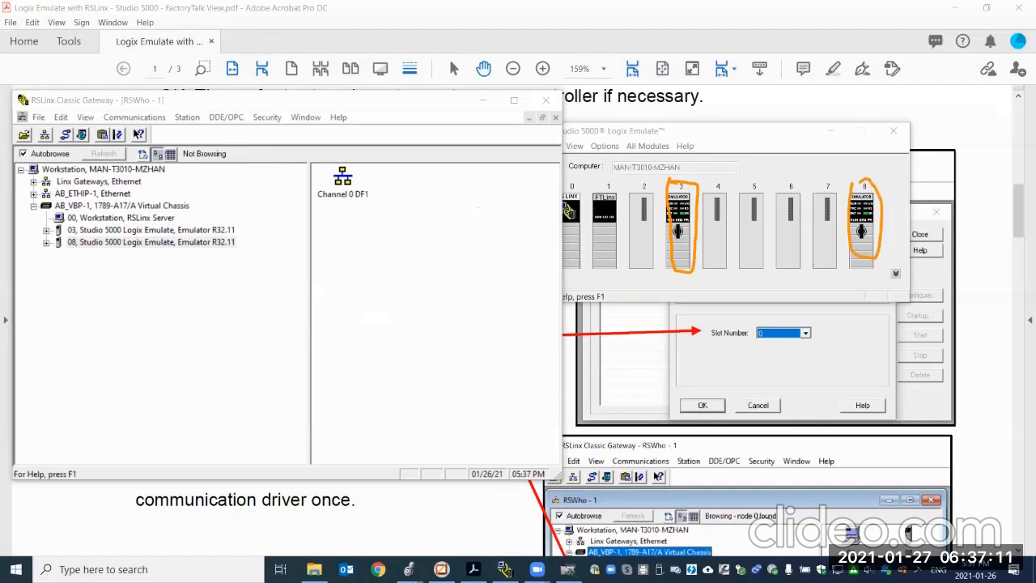
pyautogui.press('Escape')
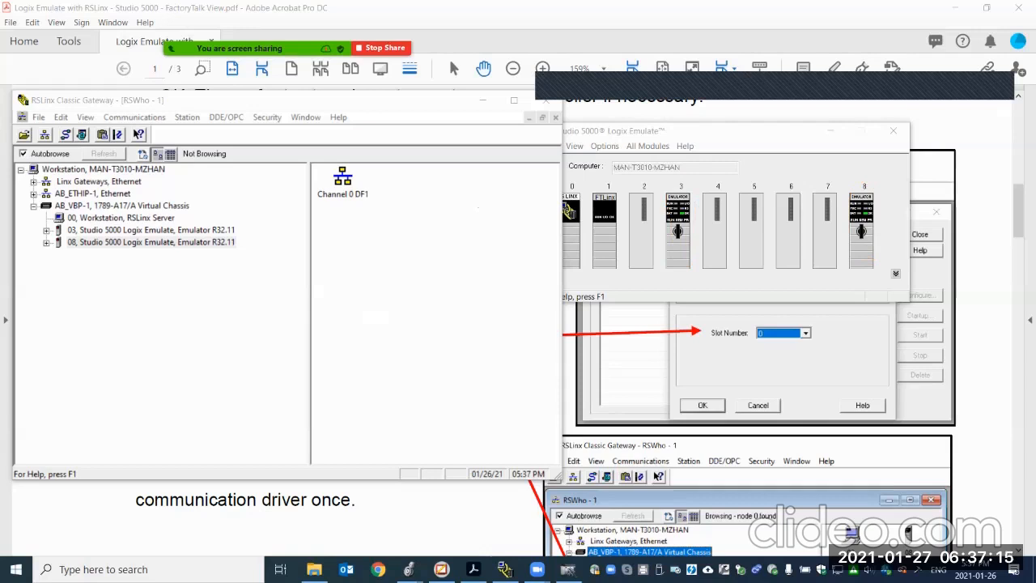
# Minimize RSLinx Classic and Logix Emulate, and read note 2.5 of the guide about the communication driver setup
pyautogui.click(703, 86)
pyautogui.click(483, 100)
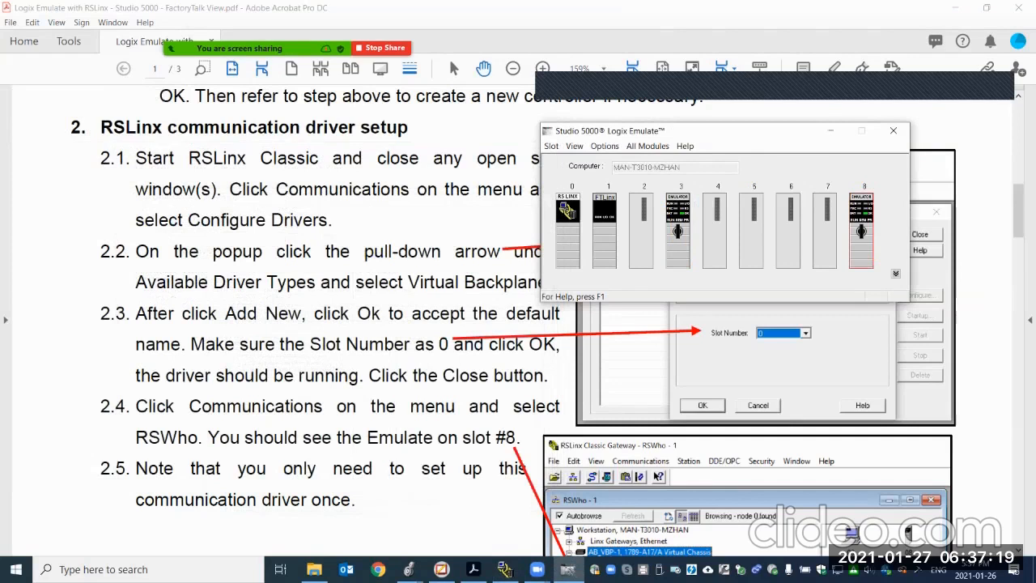
pyautogui.click(831, 130)
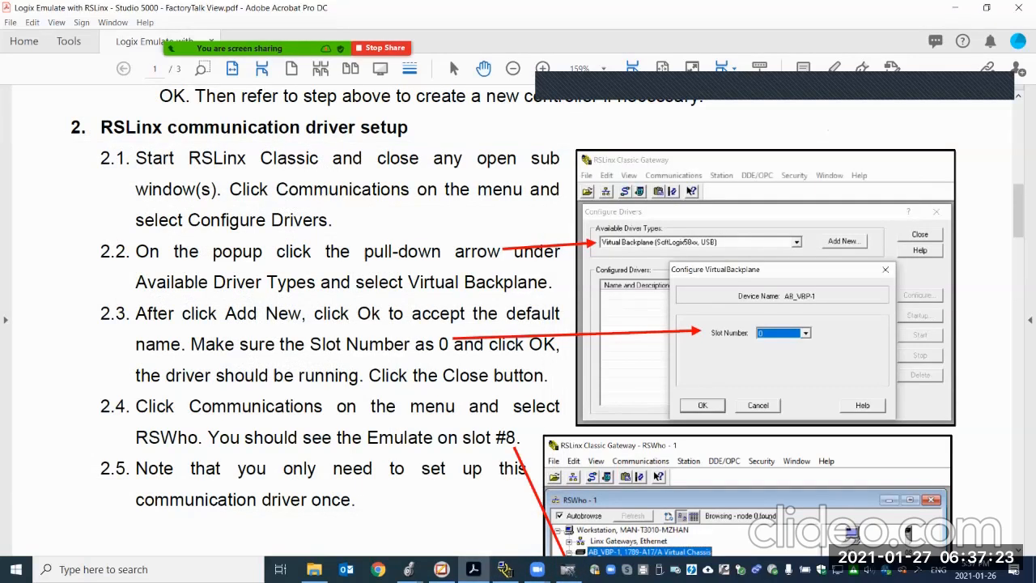
pyautogui.scroll(-2, 518, 308)
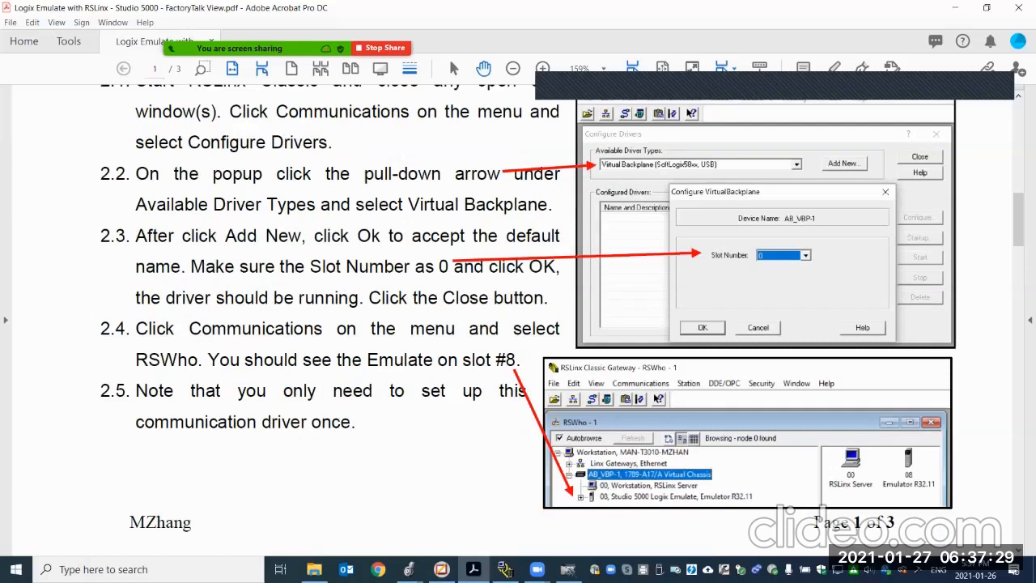
pyautogui.moveTo(135, 403); pyautogui.dragTo(485, 409)
pyautogui.moveTo(122, 441); pyautogui.dragTo(369, 444)
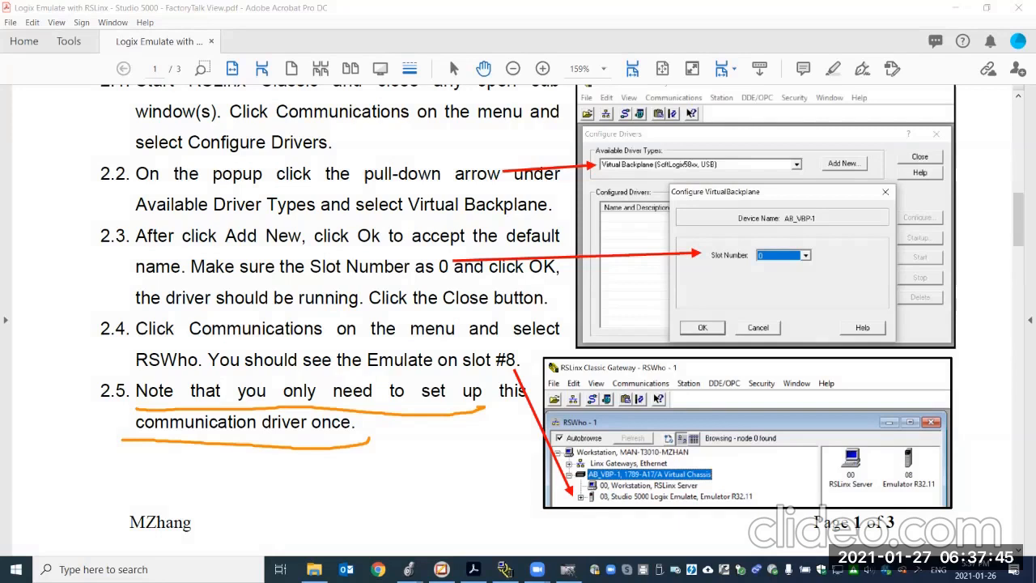
pyautogui.press('Escape')
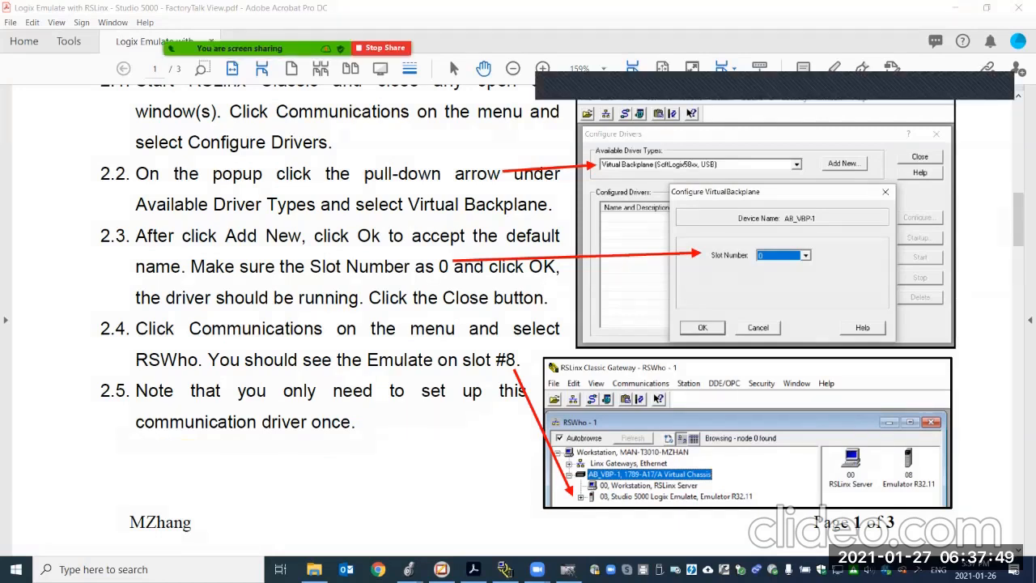
# Go to section 3 of the guide, on configuring the PLC project file and downloading it to the Emulate
pyautogui.scroll(-6, 518, 324)
pyautogui.scroll(-7, 518, 324)
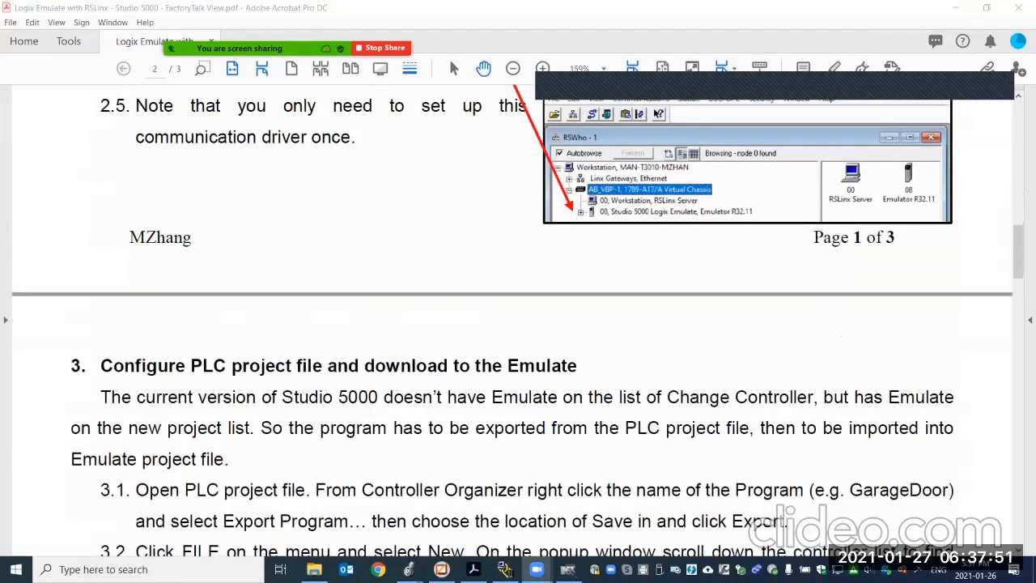
pyautogui.scroll(-1, 518, 324)
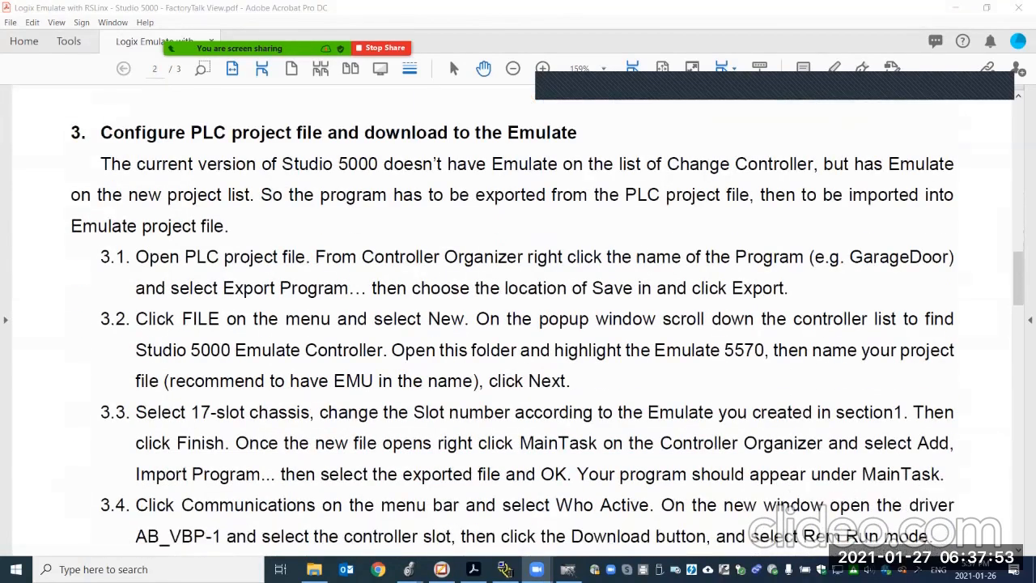
pyautogui.scroll(1, 518, 324)
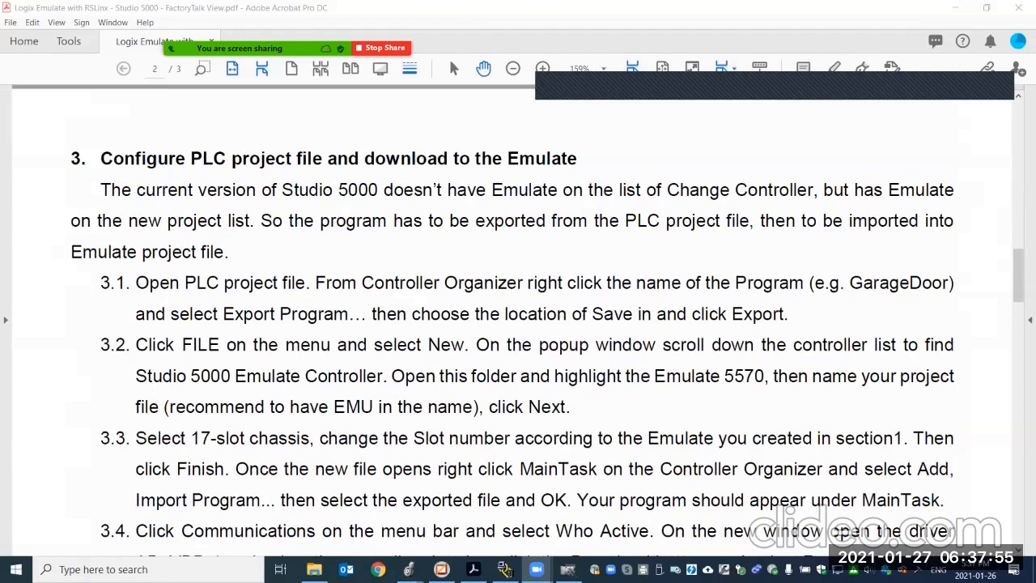
pyautogui.scroll(-1, 518, 324)
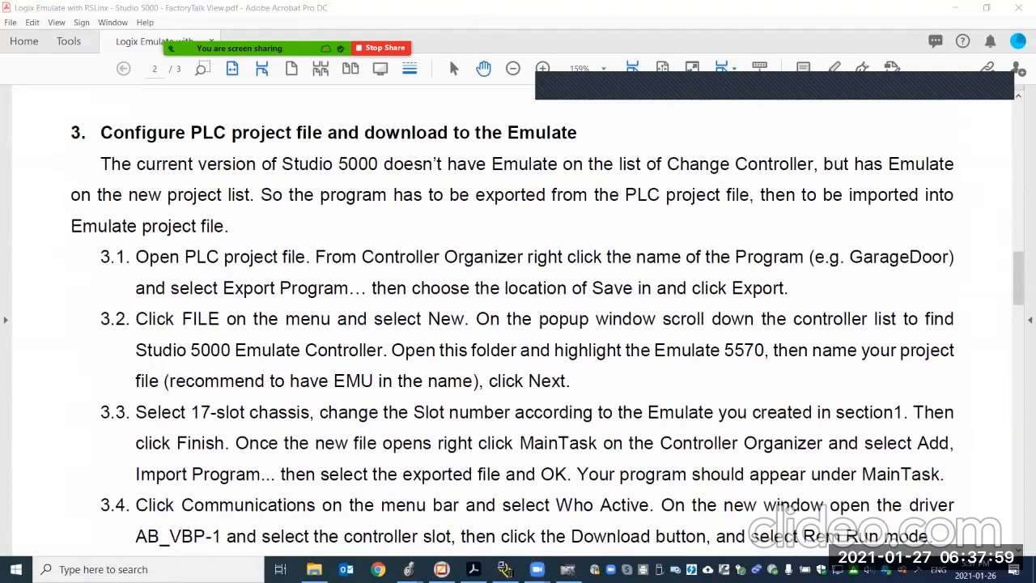
pyautogui.moveTo(194, 147); pyautogui.dragTo(303, 144)
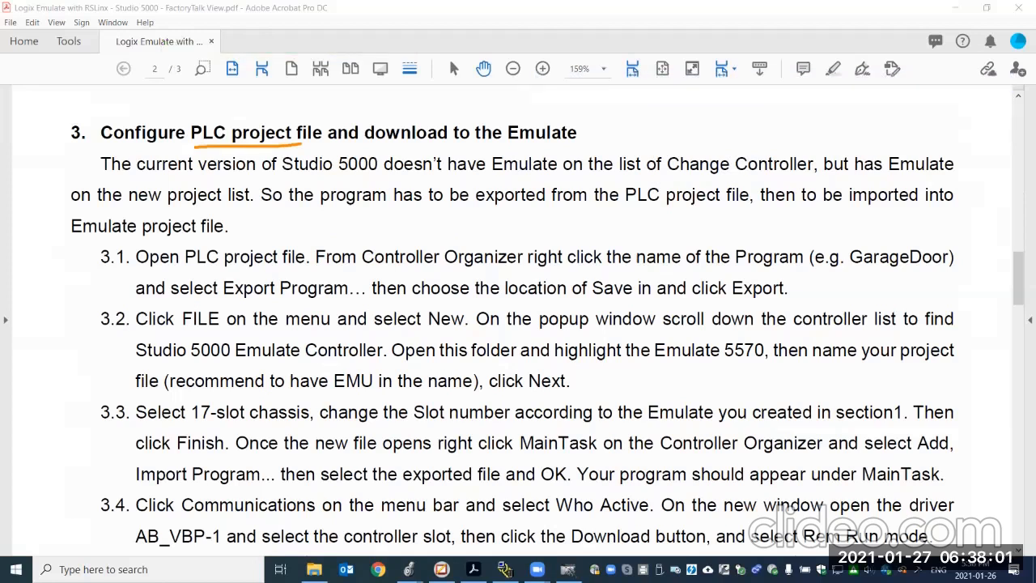
pyautogui.moveTo(100, 147); pyautogui.dragTo(183, 144)
pyautogui.moveTo(353, 146); pyautogui.dragTo(576, 144)
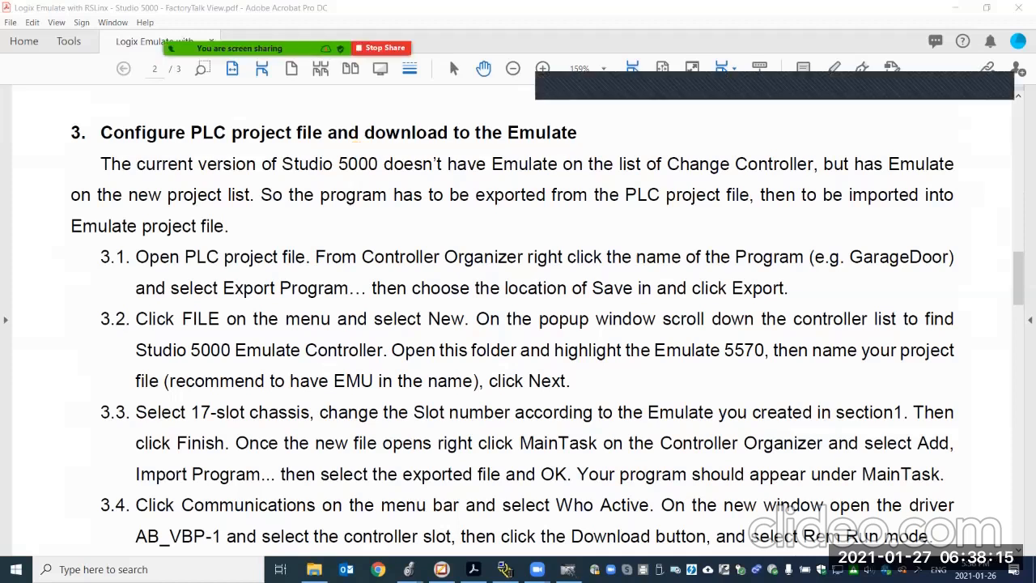
# Read section 3's introduction on Emulate in the Change Controller and new project lists and on exporting and importing the program
pyautogui.scroll(-1, 548, 340)
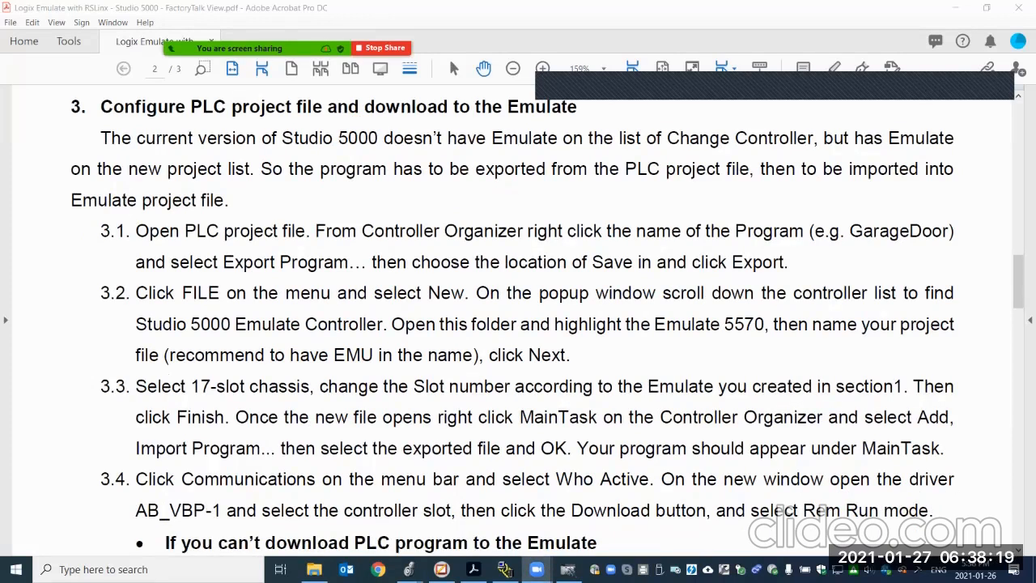
pyautogui.moveTo(387, 151); pyautogui.dragTo(920, 152)
pyautogui.moveTo(129, 185); pyautogui.dragTo(259, 185)
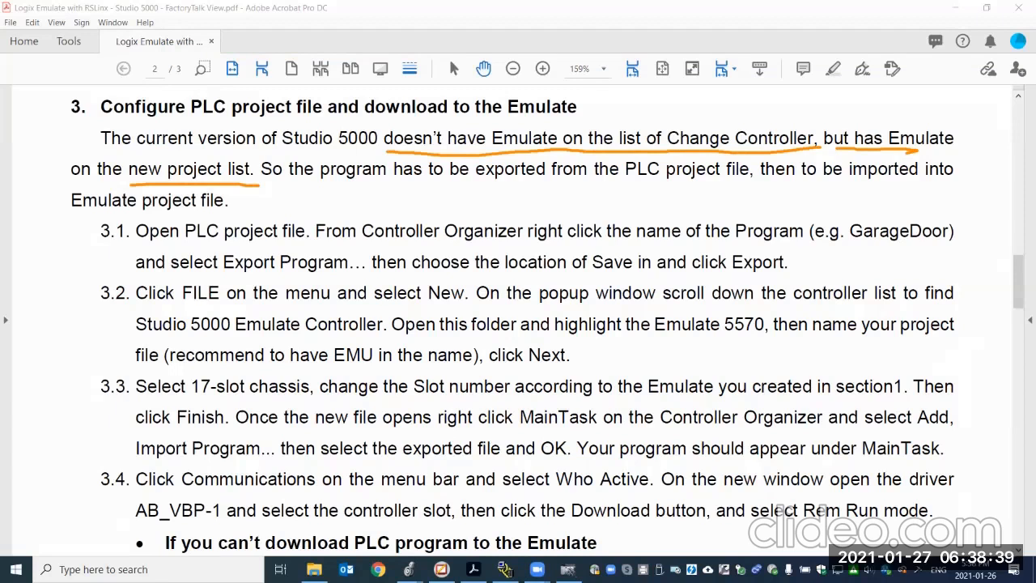
pyautogui.press('Escape')
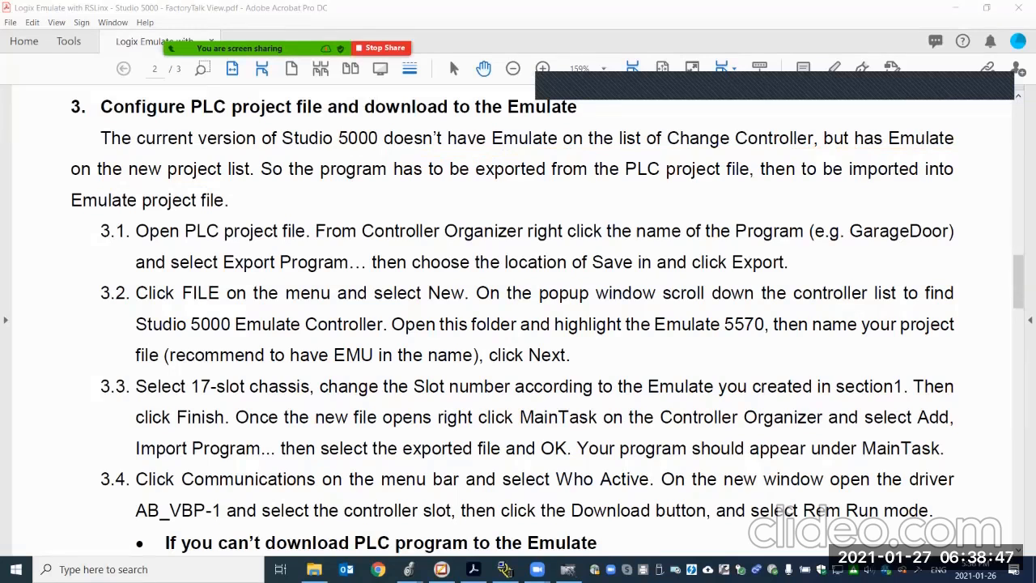
pyautogui.moveTo(887, 153); pyautogui.dragTo(949, 148)
pyautogui.moveTo(473, 184); pyautogui.dragTo(544, 184)
pyautogui.moveTo(847, 184); pyautogui.dragTo(915, 180)
pyautogui.scroll(-1, 548, 321)
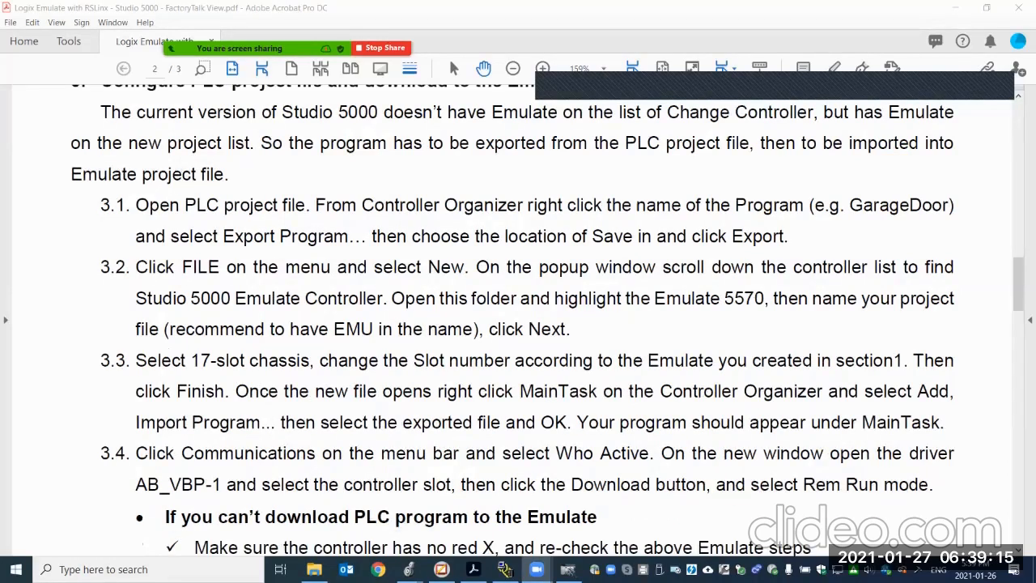
pyautogui.scroll(1, 786, 510)
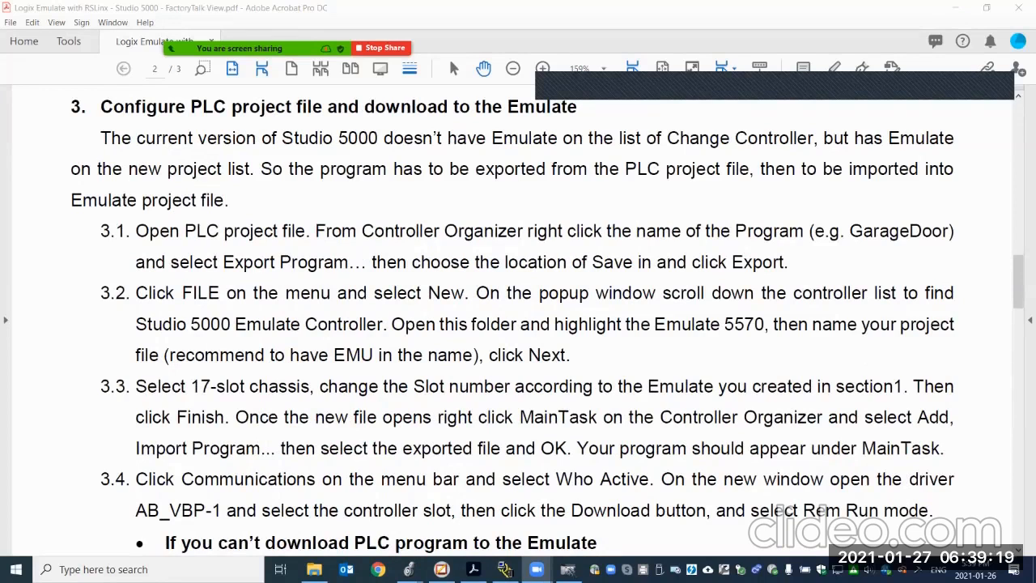
# Switch to the 1756-L81E project in Logix Designer, place its window over the guide and enlarge the MainRoutine ladder
pyautogui.moveTo(505, 569)
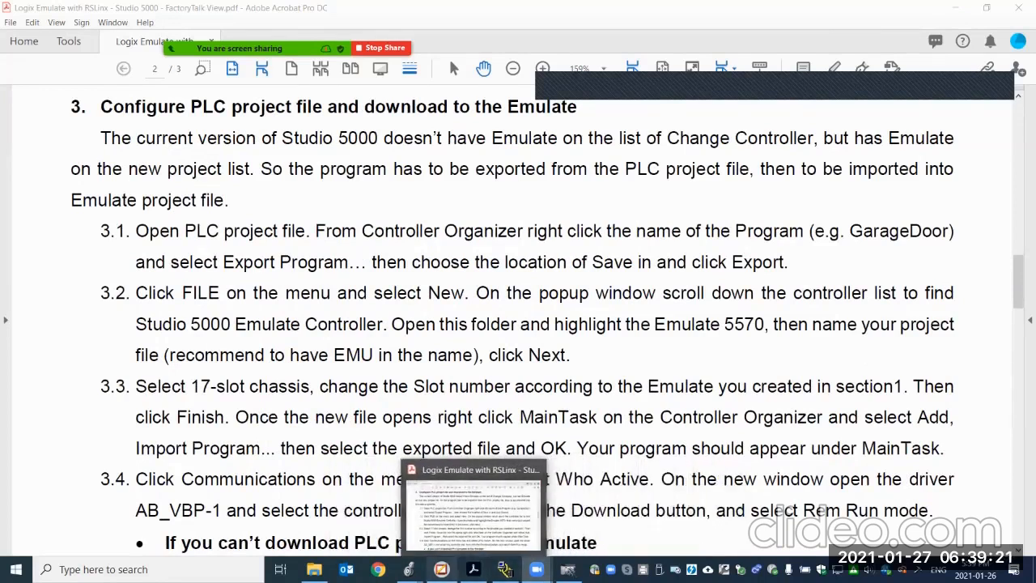
pyautogui.moveTo(408, 569)
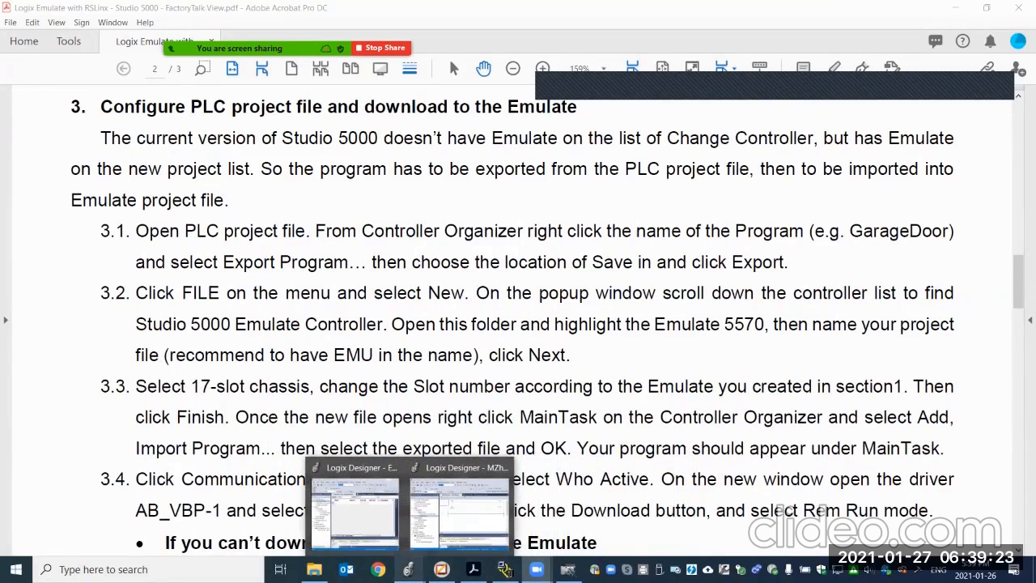
pyautogui.click(459, 510)
pyautogui.moveTo(475, 28); pyautogui.dragTo(465, 104)
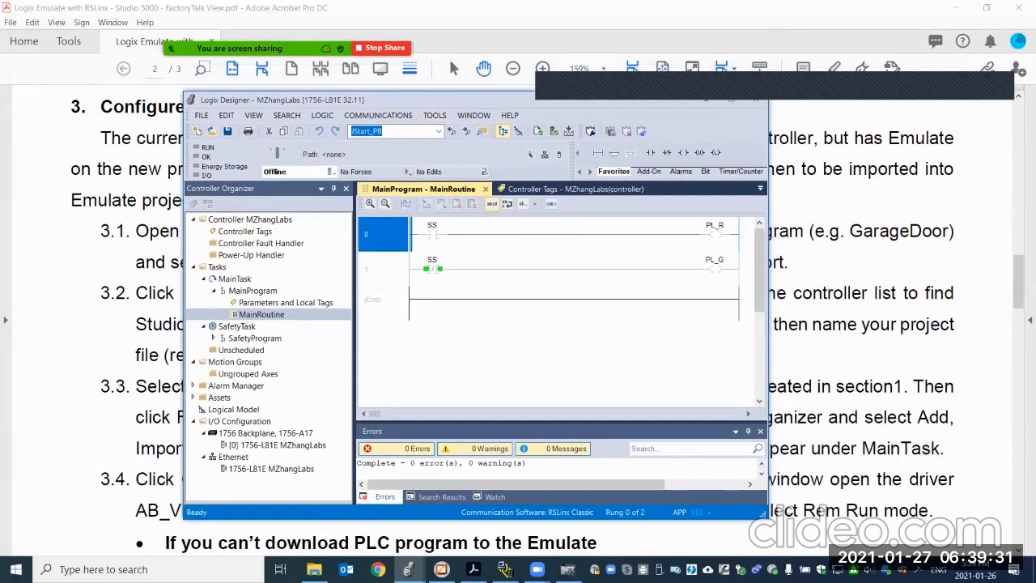
pyautogui.scroll(4, 558, 311)
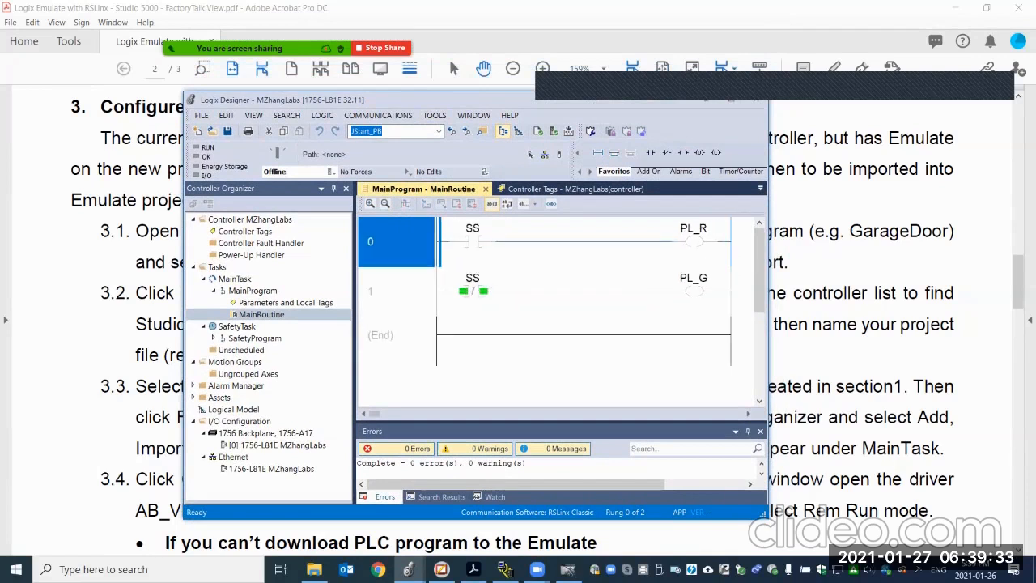
pyautogui.scroll(1, 559, 311)
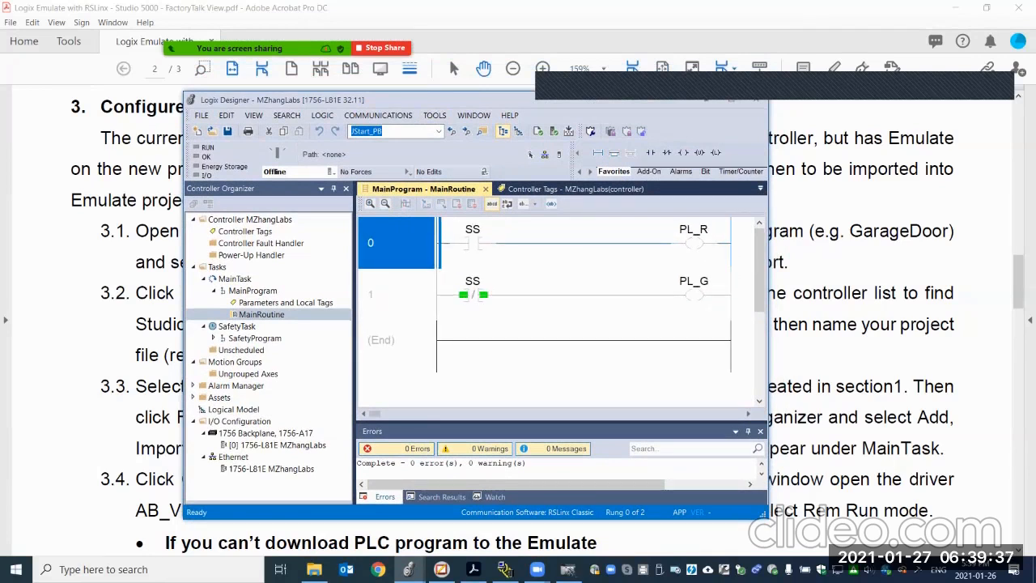
# Inspect the 1756-A17 backplane and its 1756-L81E controller in the I/O configuration, and open the Controller Properties
pyautogui.click(265, 433)
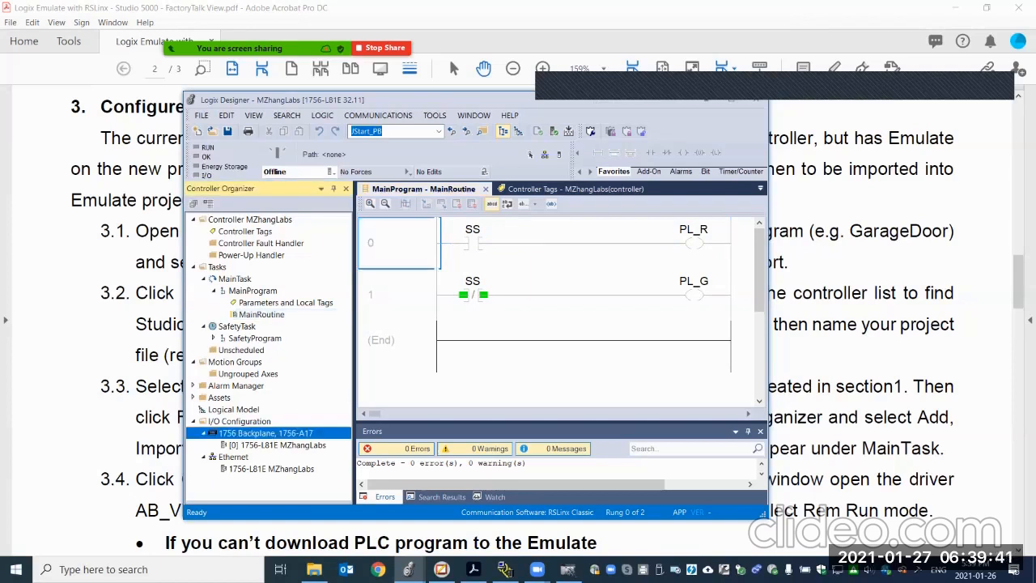
pyautogui.click(277, 445)
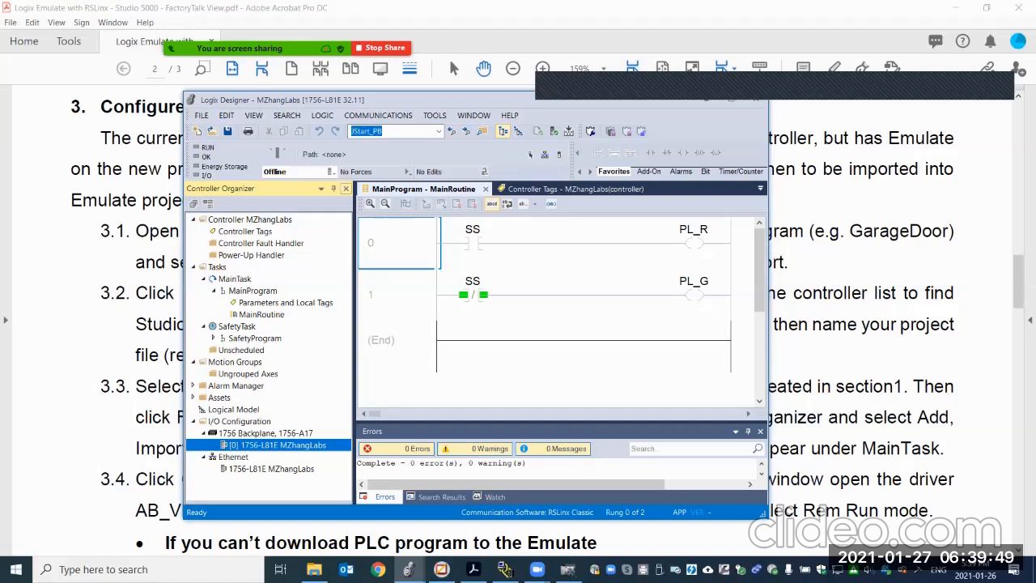
pyautogui.click(345, 188)
pyautogui.click(275, 172)
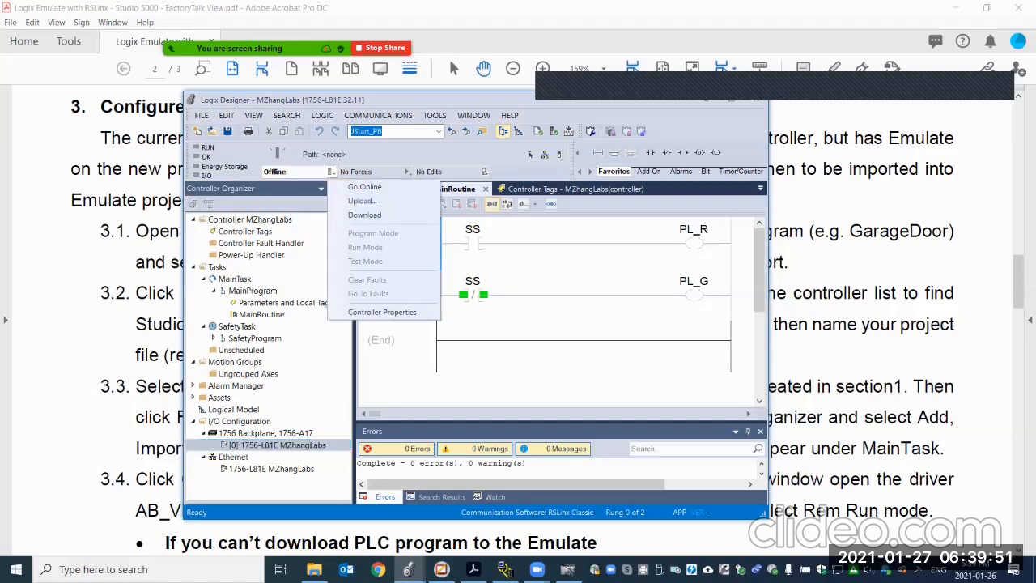
pyautogui.click(417, 305)
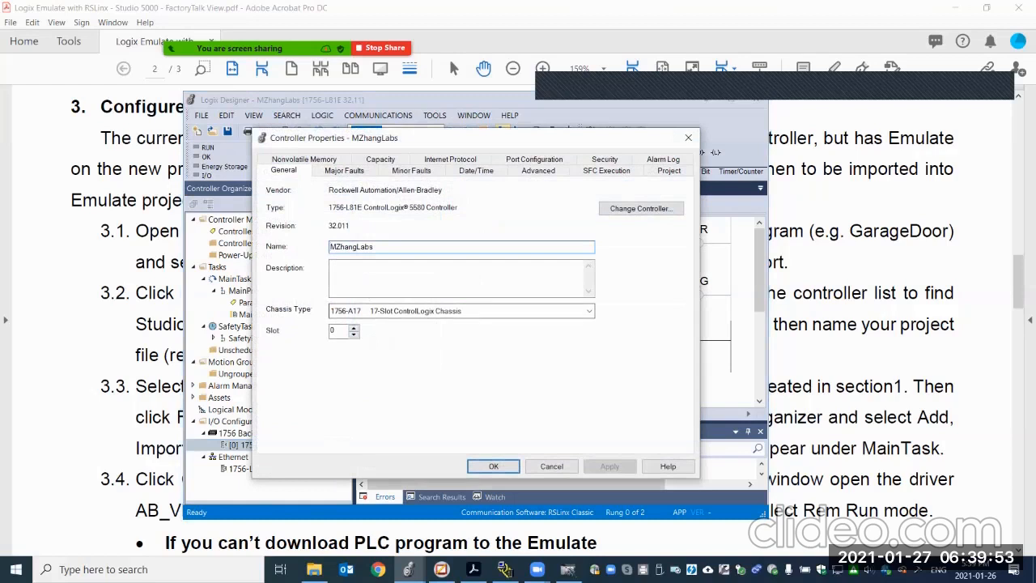
# Look through the available Change Controller types for an Emulate controller, and cancel without changing the type
pyautogui.click(637, 208)
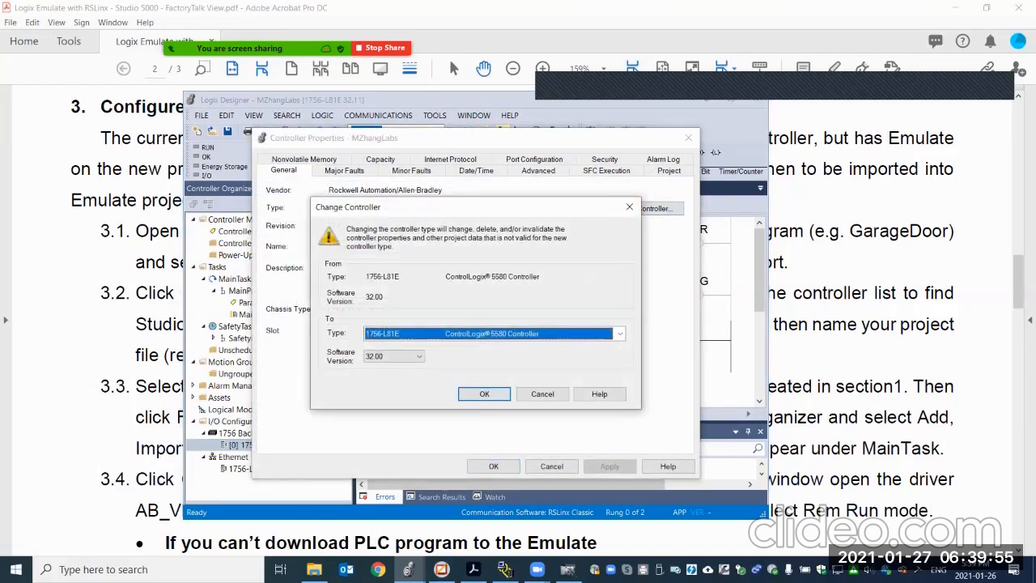
pyautogui.click(620, 333)
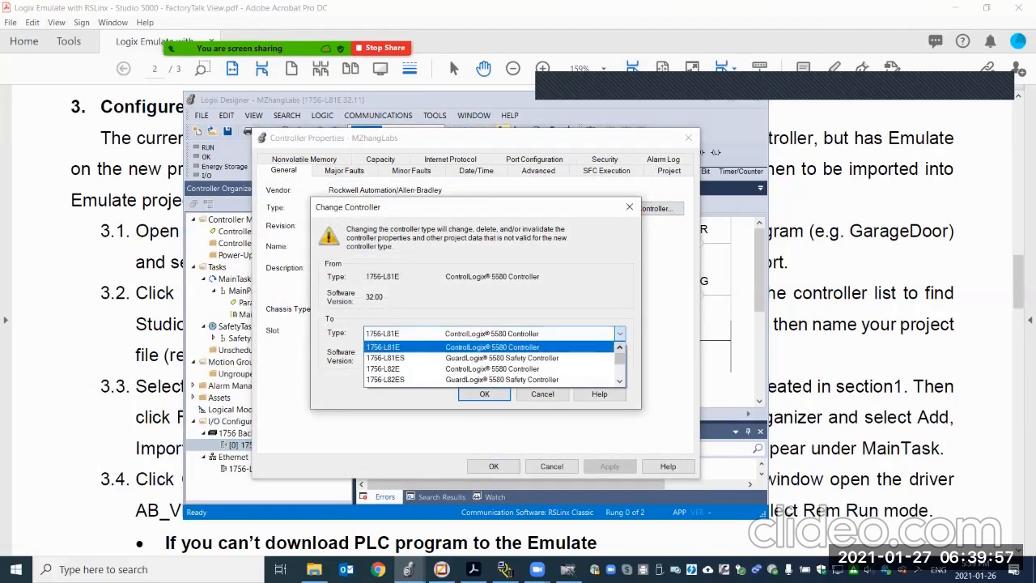
pyautogui.scroll(-5, 621, 360)
pyautogui.scroll(-4, 493, 363)
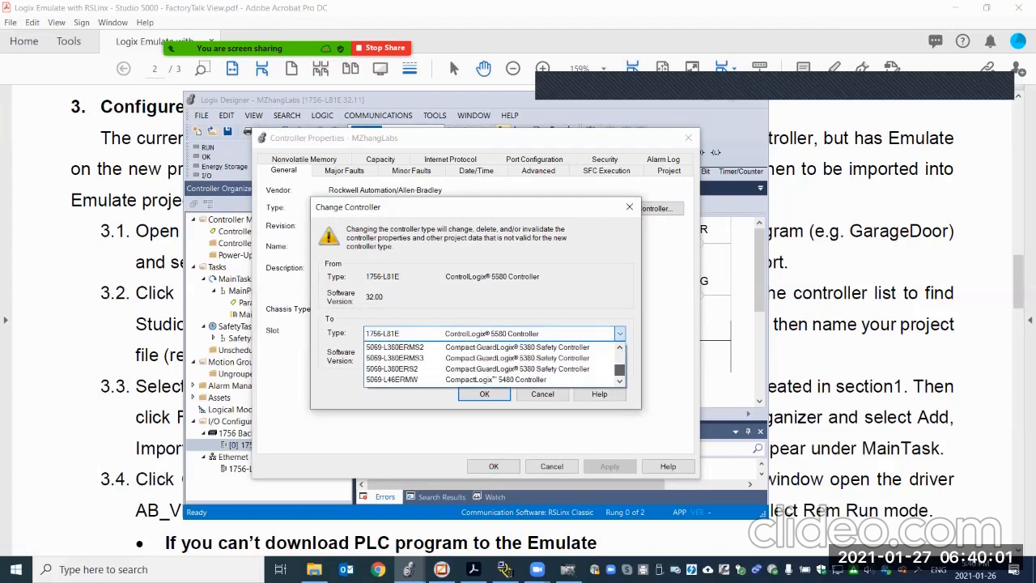
pyautogui.scroll(10, 494, 368)
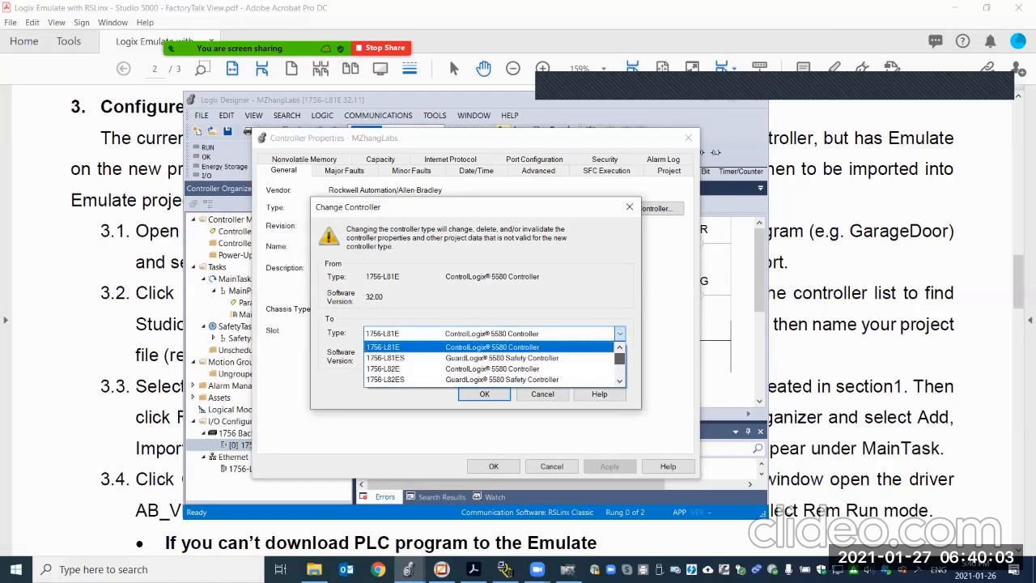
pyautogui.click(543, 395)
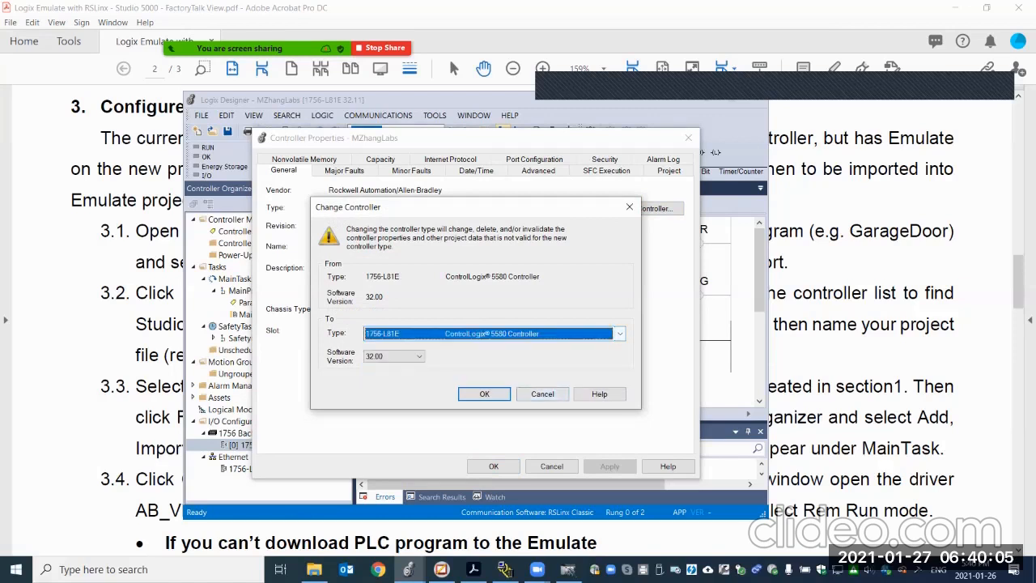
pyautogui.click(542, 394)
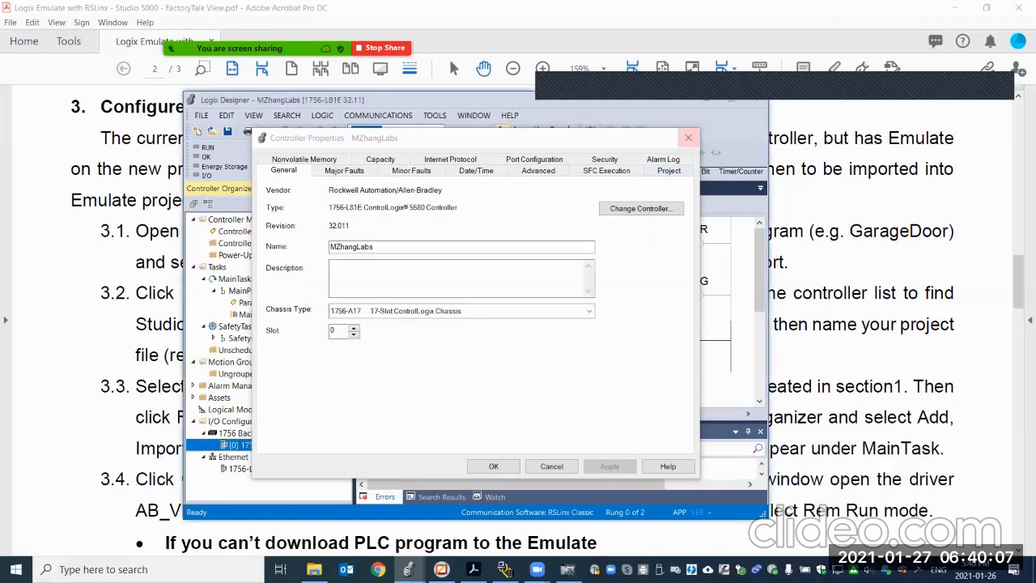
# Close the Controller Properties and move and narrow the 1756-L81E project window beside the guide's section 3 steps
pyautogui.click(688, 137)
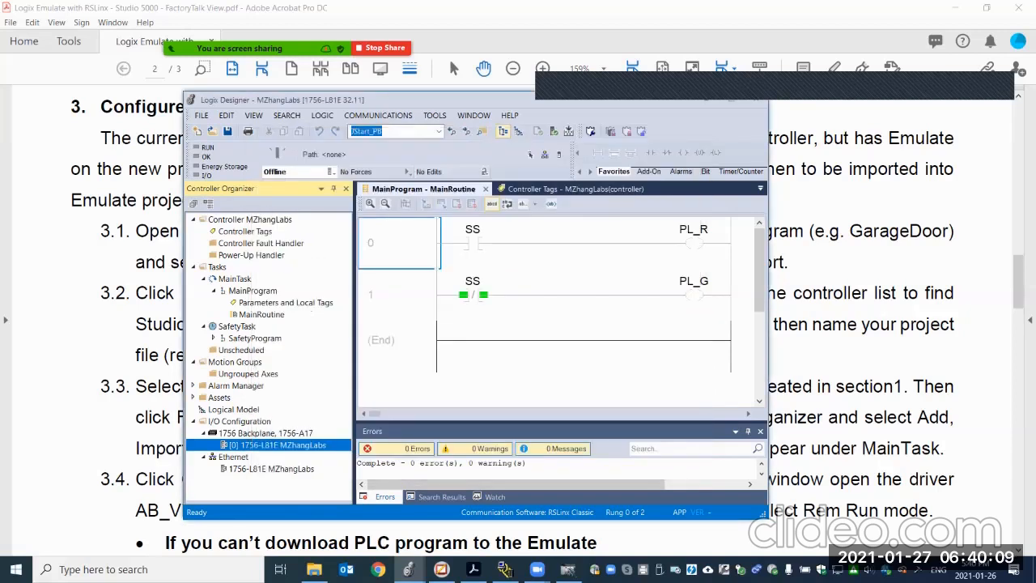
pyautogui.moveTo(446, 99); pyautogui.dragTo(693, 122)
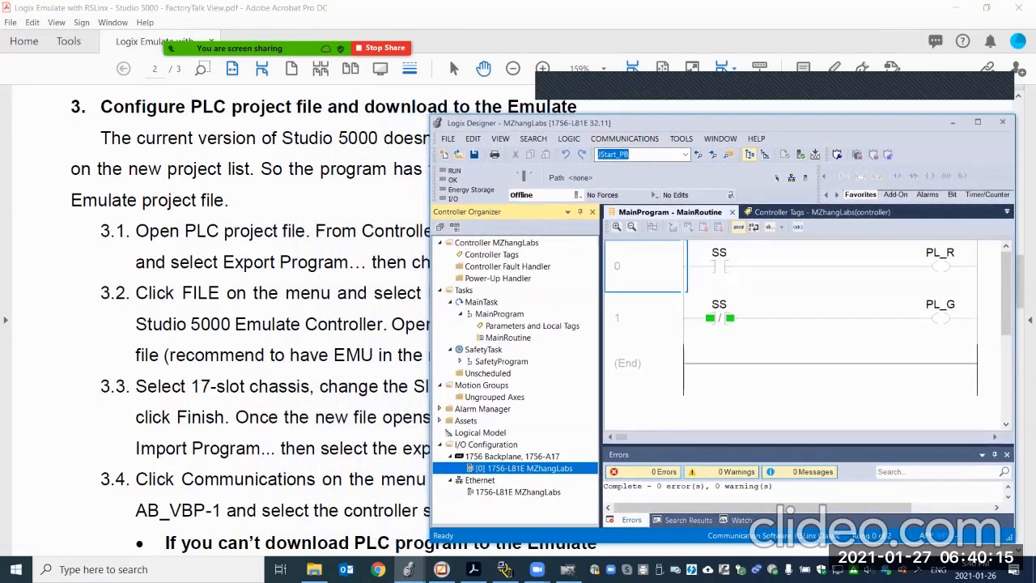
pyautogui.moveTo(430, 280); pyautogui.dragTo(527, 287)
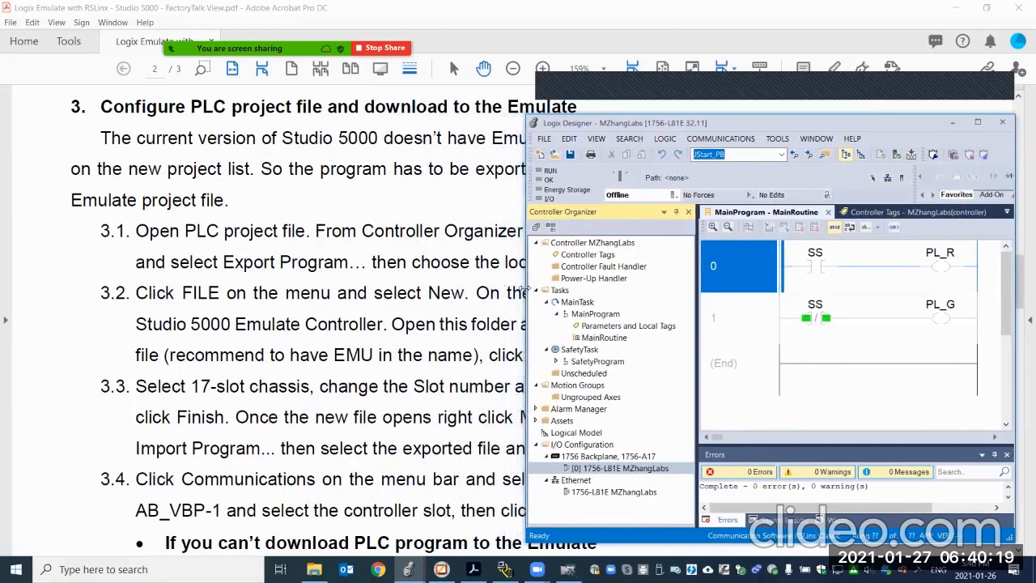
pyautogui.moveTo(794, 124); pyautogui.dragTo(789, 121)
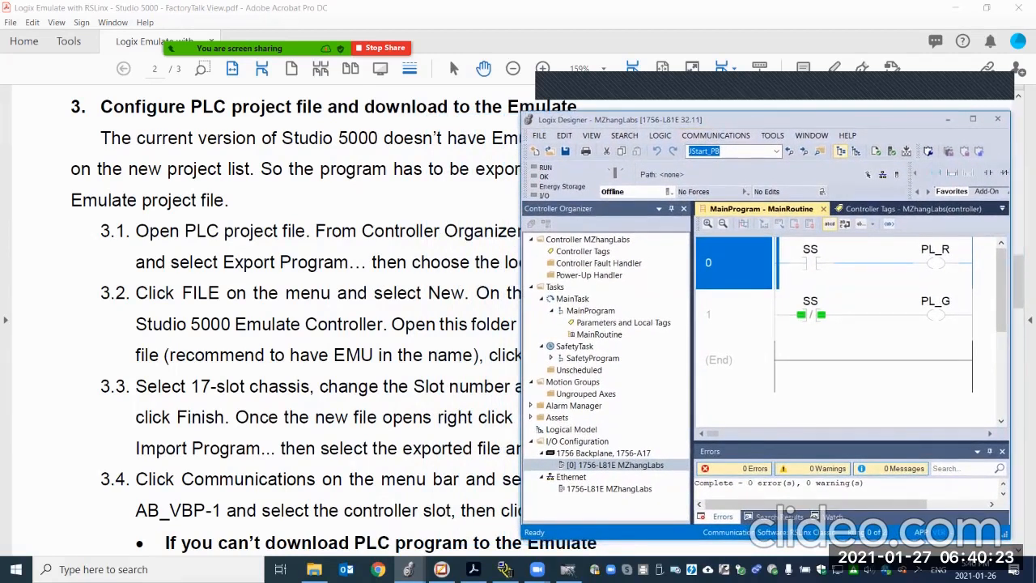
# Bring up the Emu project with the Emulate 5570 controller and place its window beside the 1756-L81E project
pyautogui.click(408, 569)
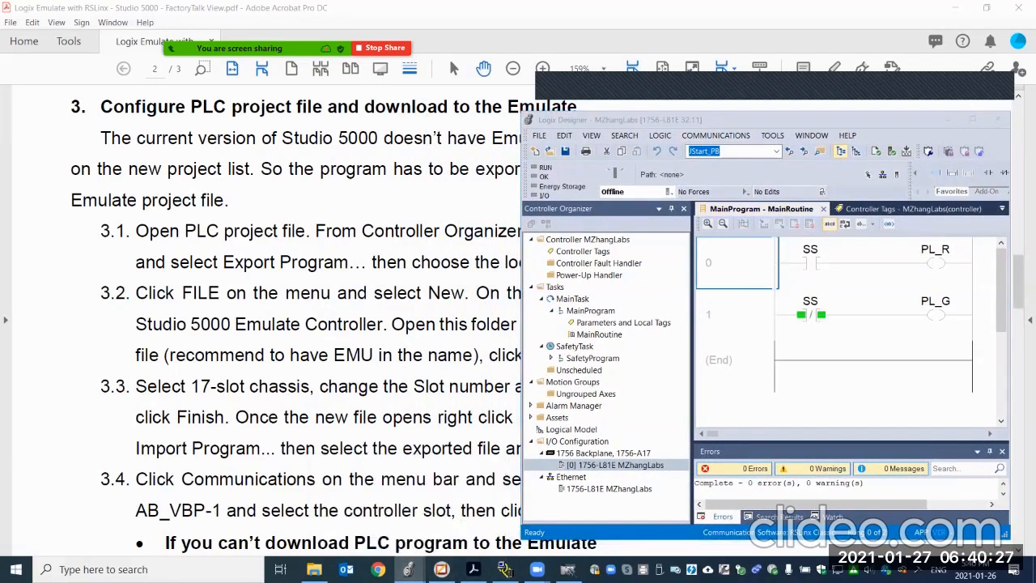
pyautogui.click(408, 569)
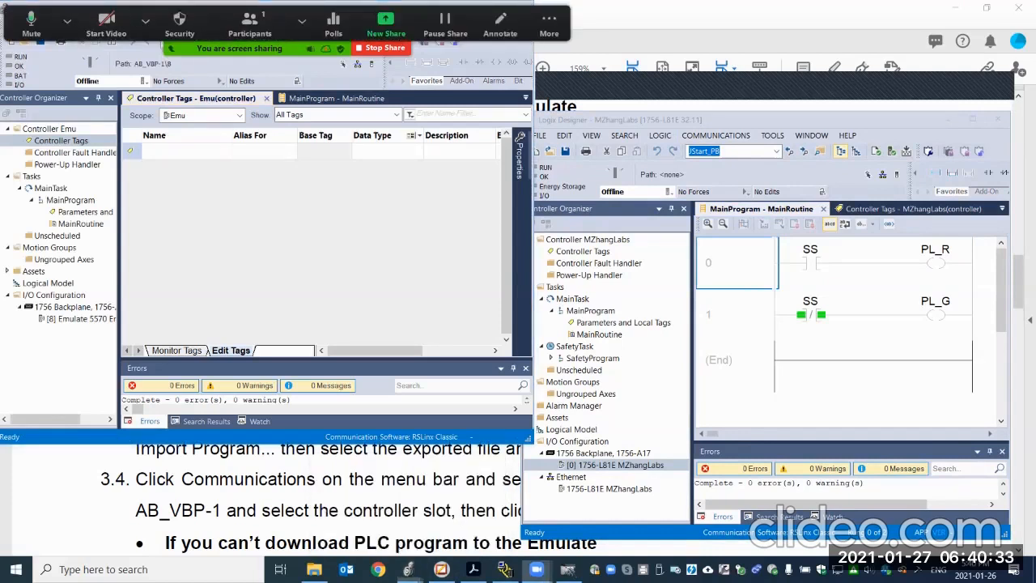
pyautogui.moveTo(239, 48); pyautogui.dragTo(395, 51)
pyautogui.moveTo(104, 9); pyautogui.dragTo(116, 115)
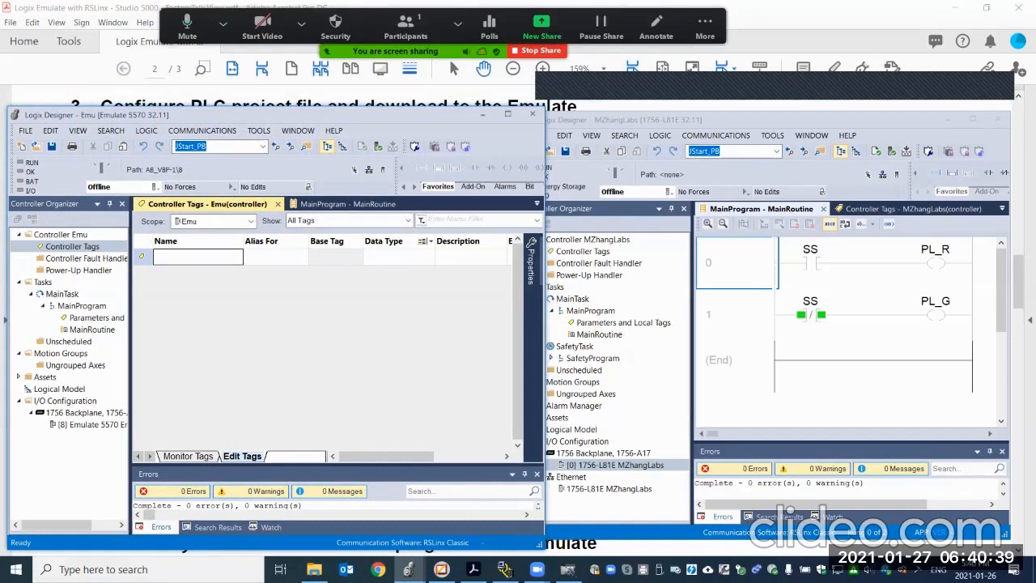
pyautogui.moveTo(656, 28); pyautogui.dragTo(501, 19)
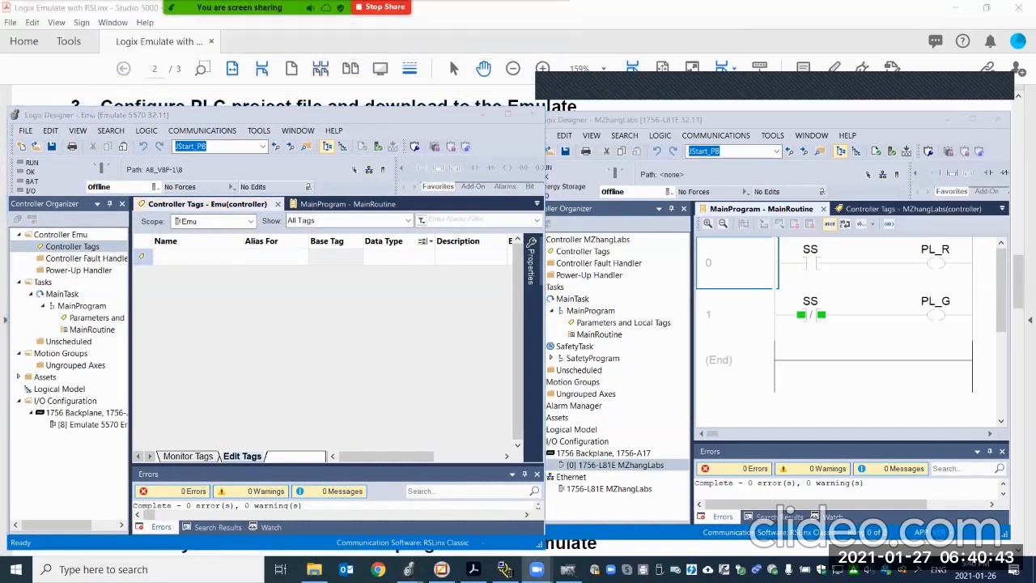
pyautogui.moveTo(320, 117); pyautogui.dragTo(316, 76)
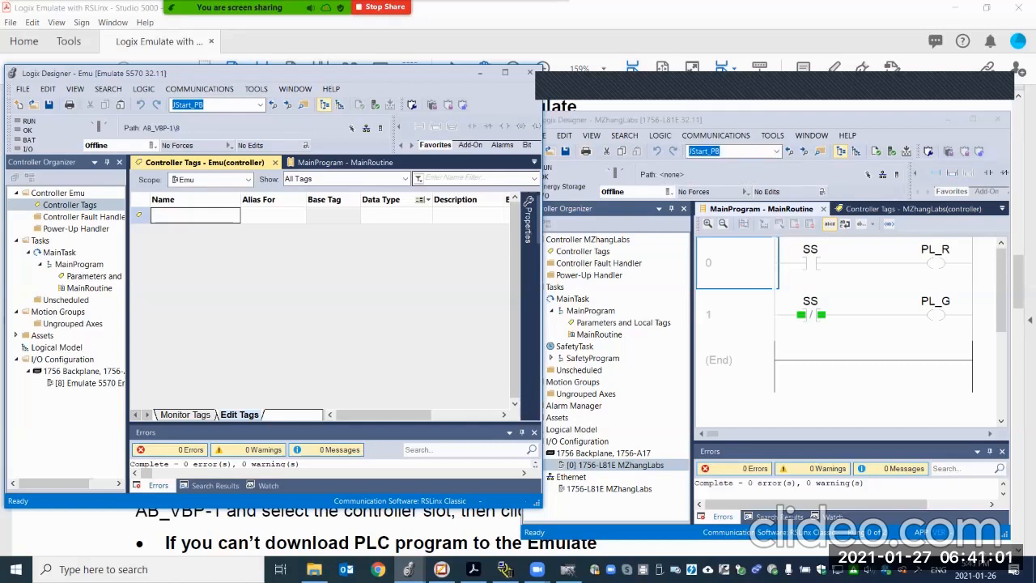
# Annotate the program transfer with circles and arrows between the 1756-L81E ladder and the Emu project, and clear the drawings
pyautogui.moveTo(855, 247)
pyautogui.mouseDown()
pyautogui.moveTo(756, 325)
pyautogui.moveTo(824, 264)
pyautogui.moveTo(335, 253)
pyautogui.moveTo(292, 286)
pyautogui.moveTo(311, 282)
pyautogui.mouseUp()
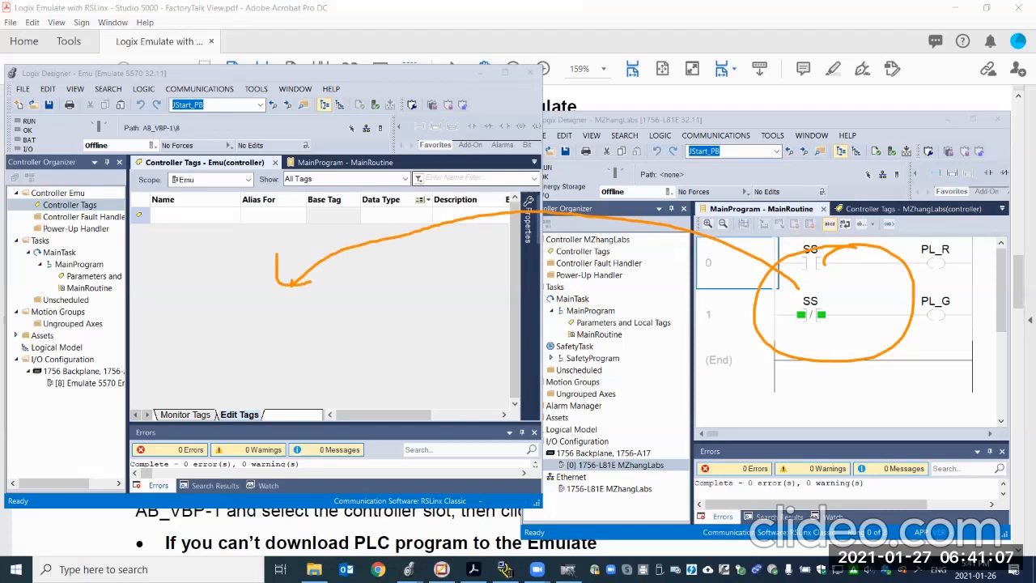
pyautogui.moveTo(332, 317)
pyautogui.mouseDown()
pyautogui.moveTo(294, 332)
pyautogui.moveTo(337, 354)
pyautogui.moveTo(328, 320)
pyautogui.moveTo(365, 332)
pyautogui.moveTo(553, 335)
pyautogui.moveTo(822, 380)
pyautogui.mouseUp()
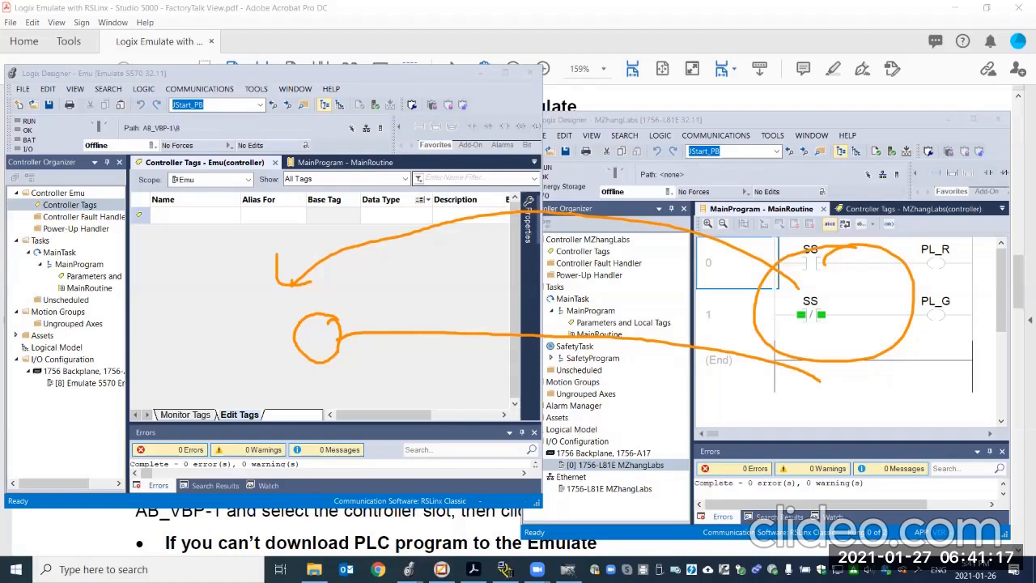
pyautogui.moveTo(823, 373); pyautogui.dragTo(808, 387)
pyautogui.moveTo(774, 301)
pyautogui.mouseDown()
pyautogui.moveTo(753, 292)
pyautogui.moveTo(416, 314)
pyautogui.mouseUp()
pyautogui.moveTo(416, 314); pyautogui.dragTo(433, 306)
pyautogui.moveTo(773, 288)
pyautogui.mouseDown()
pyautogui.moveTo(786, 312)
pyautogui.moveTo(768, 314)
pyautogui.mouseUp()
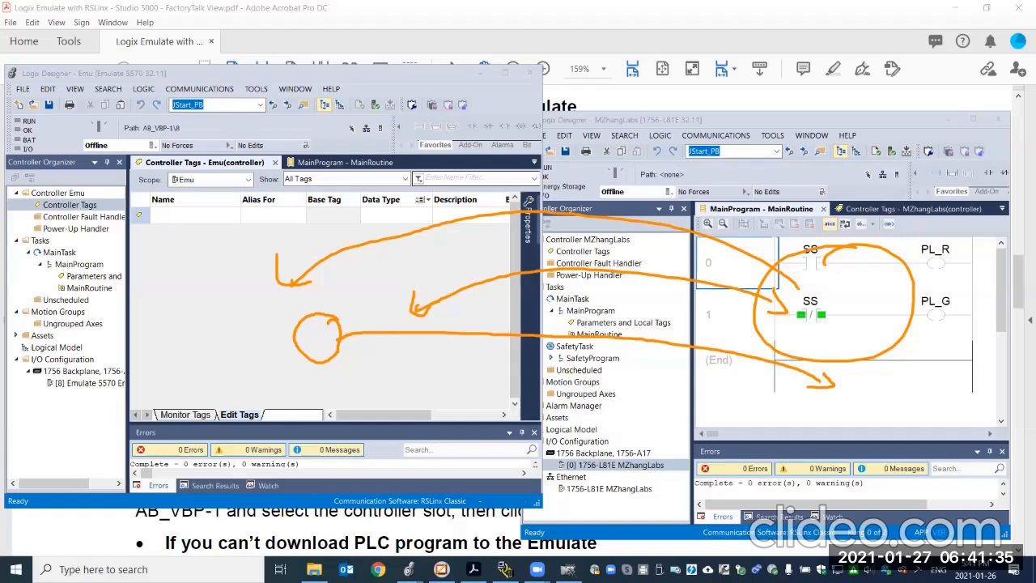
pyautogui.click(1001, 85)
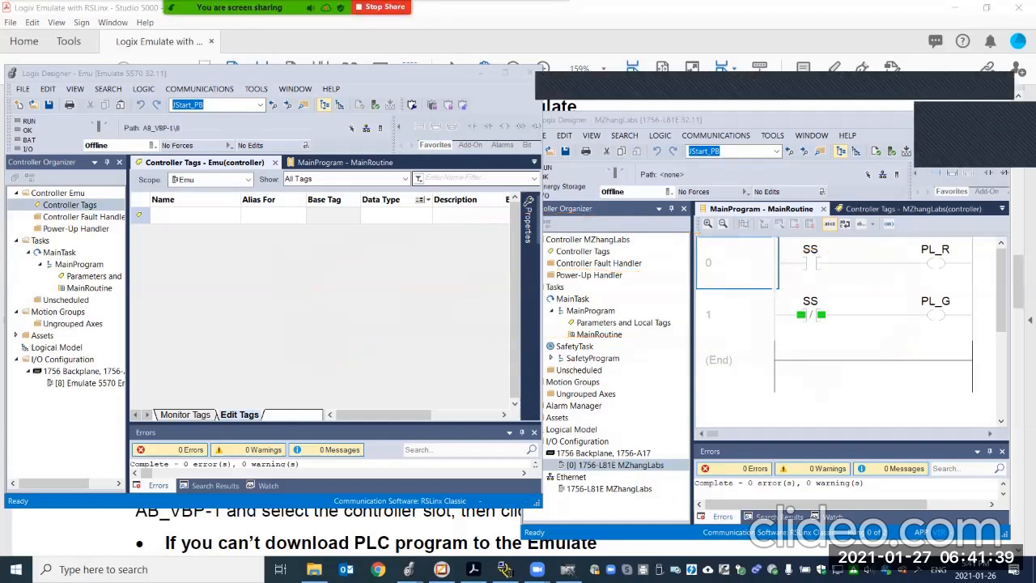
# Return to the PDF guide and read steps 3.1 to 3.4 on exporting, importing and downloading the program
pyautogui.click(73, 537)
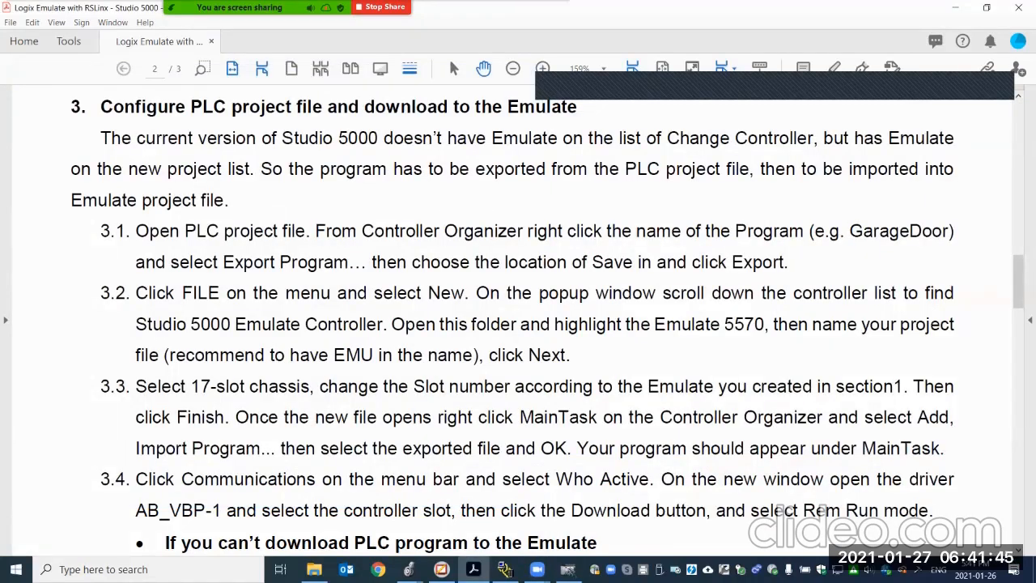
pyautogui.scroll(-1, 547, 321)
pyautogui.scroll(-1, 547, 321)
pyautogui.scroll(-1, 547, 321)
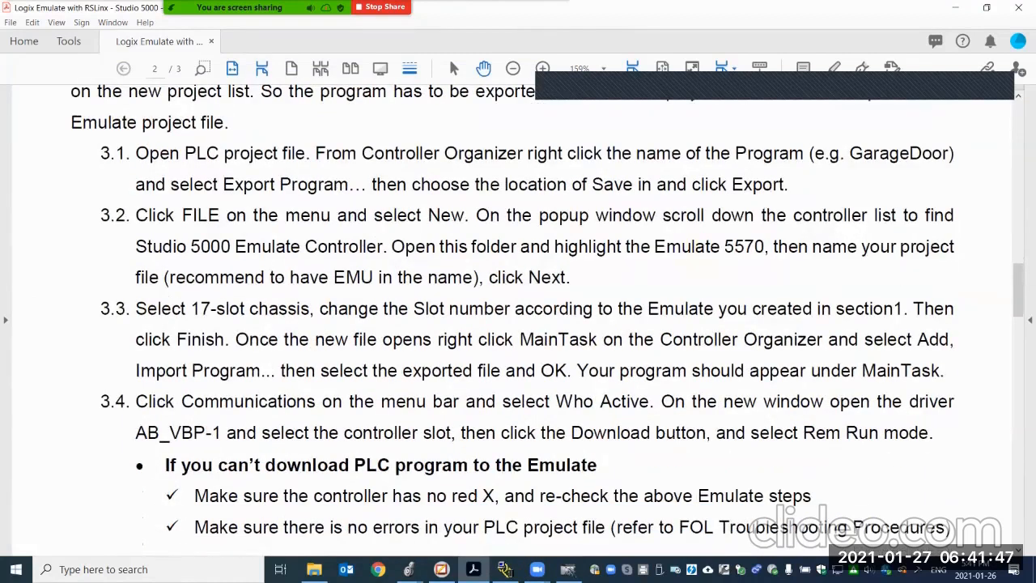
pyautogui.scroll(-1, 547, 321)
pyautogui.scroll(1, 547, 321)
pyautogui.scroll(3, 548, 321)
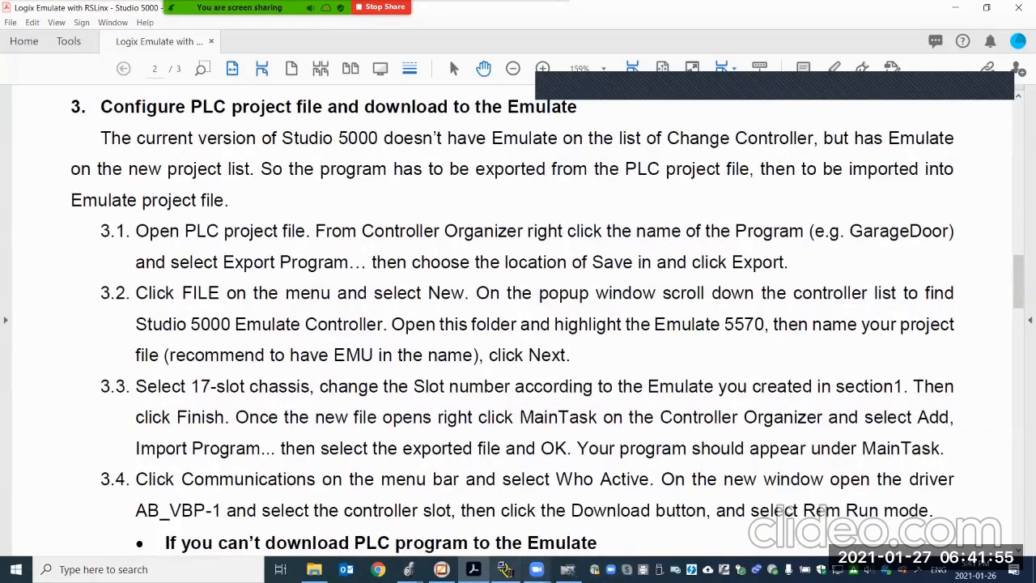
# Switch back to Logix Designer and arrange the Emu and 1756-L81E project windows side by side over the guide
pyautogui.moveTo(408, 570)
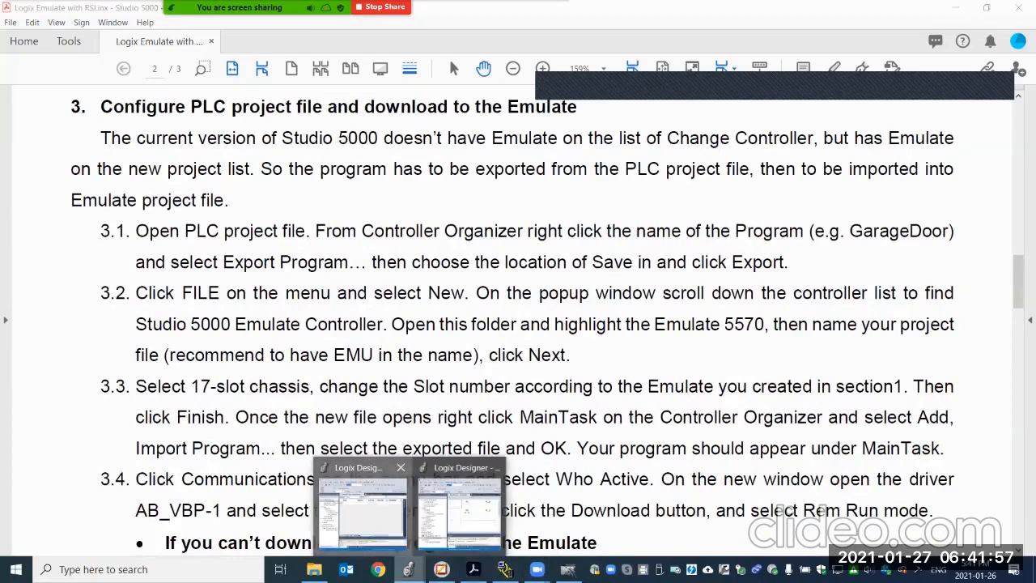
pyautogui.click(363, 510)
pyautogui.moveTo(196, 74); pyautogui.dragTo(196, 37)
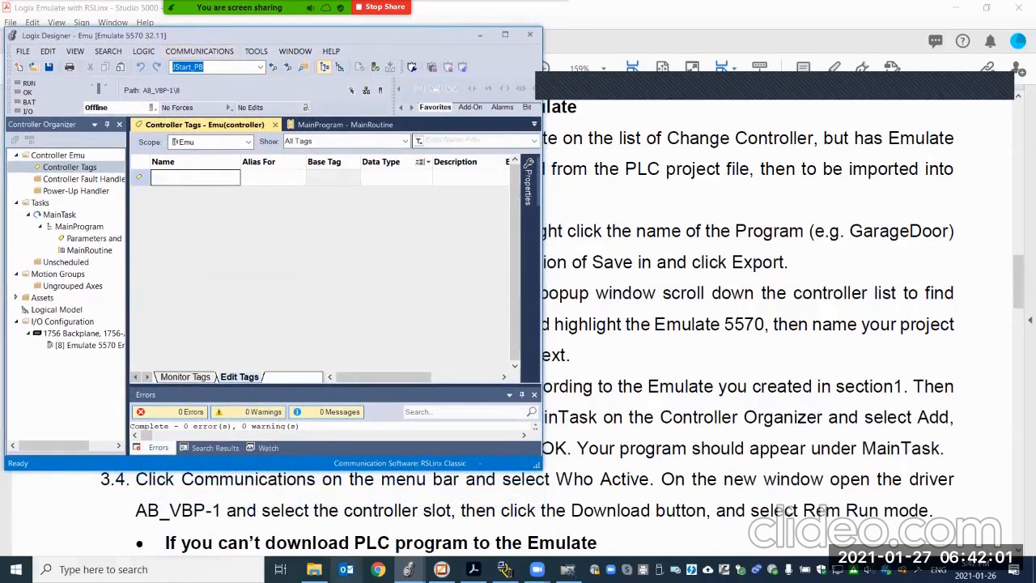
pyautogui.click(409, 569)
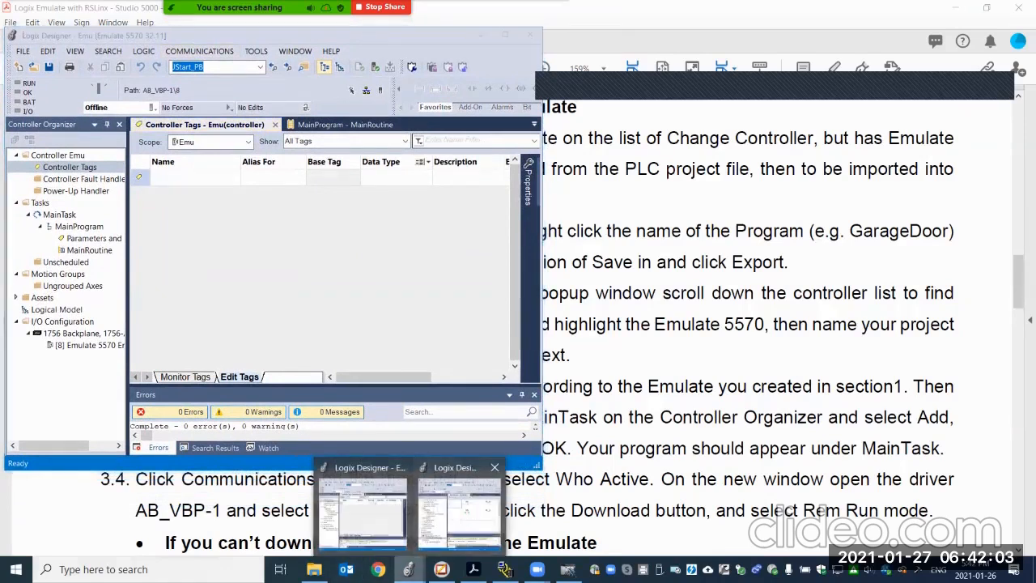
pyautogui.click(459, 514)
pyautogui.moveTo(778, 118); pyautogui.dragTo(787, 128)
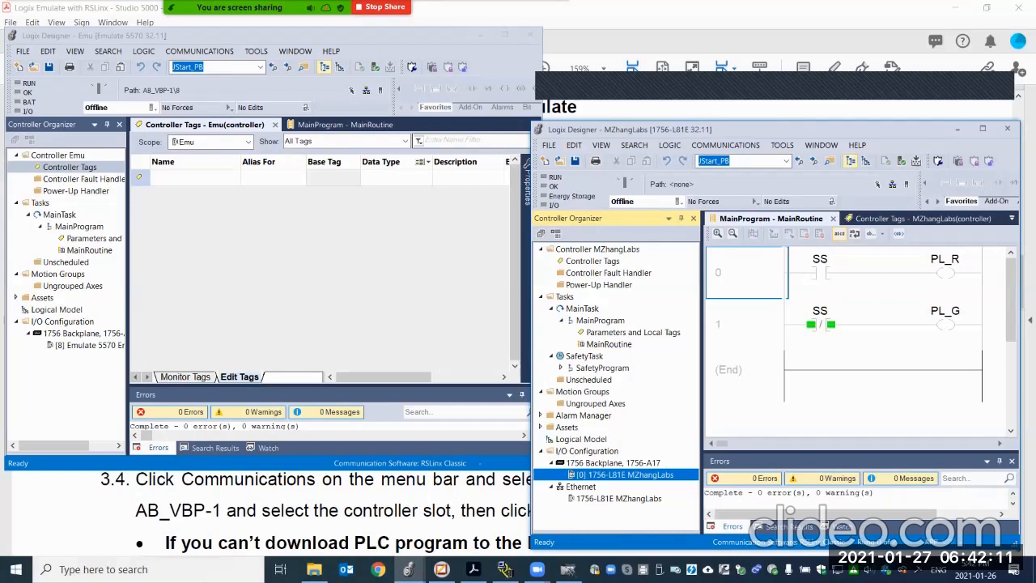
# Export MainProgram from the 1756-L81E project to the Desktop as a Logix Designer XML file named MainProgram
pyautogui.rightClick(614, 320)
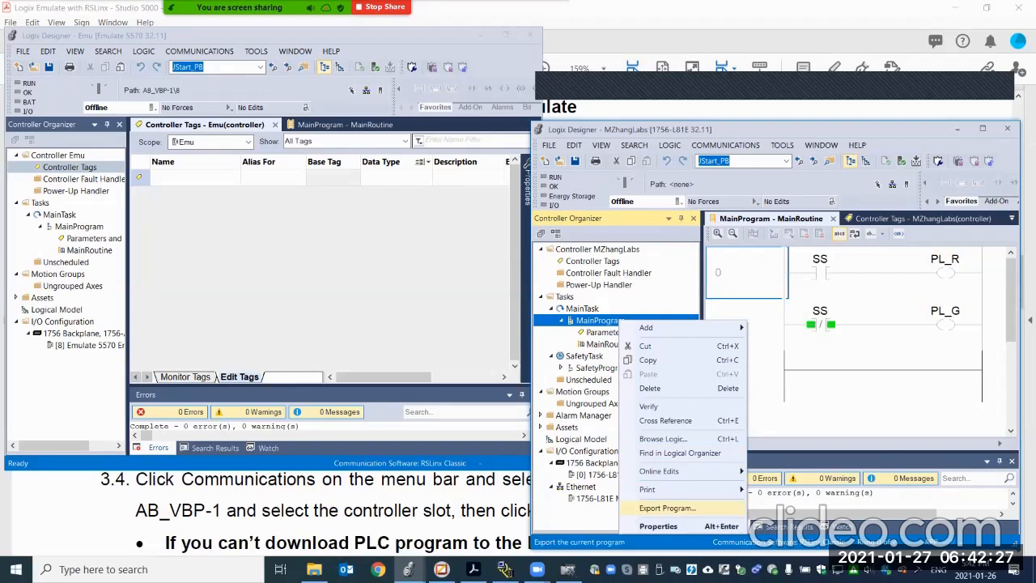
pyautogui.press('Return')
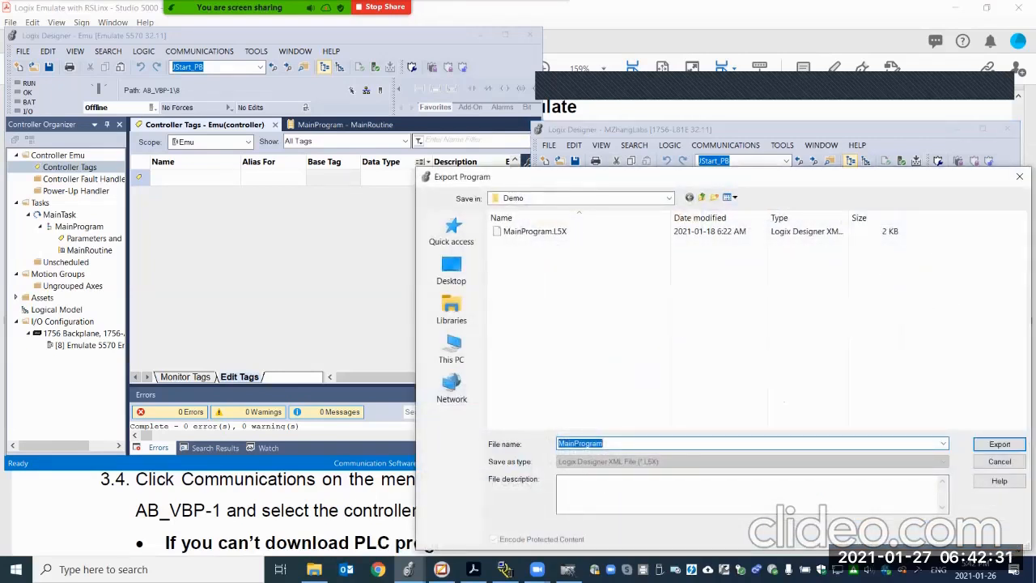
pyautogui.moveTo(461, 176); pyautogui.dragTo(360, 115)
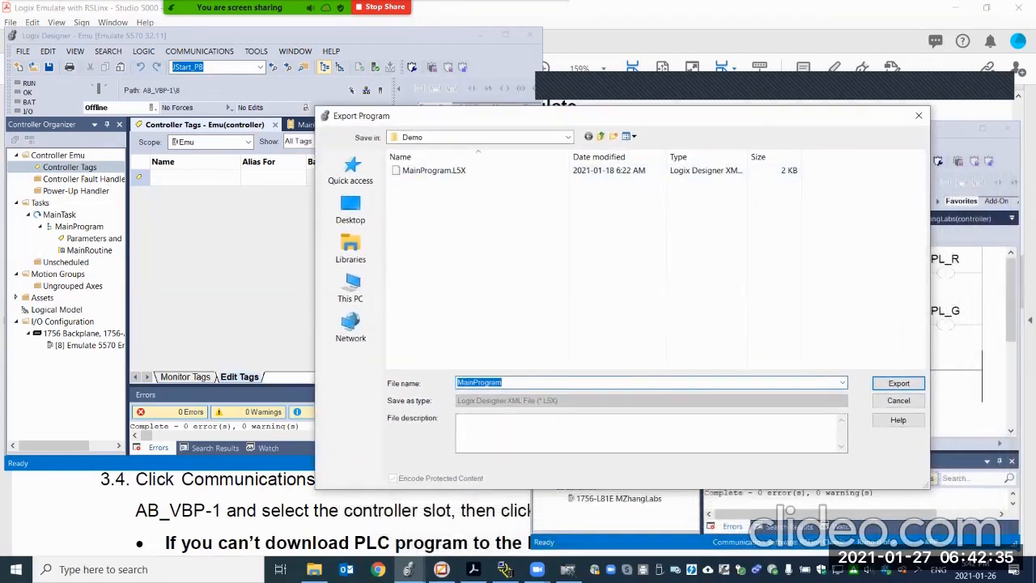
pyautogui.click(518, 137)
pyautogui.click(486, 179)
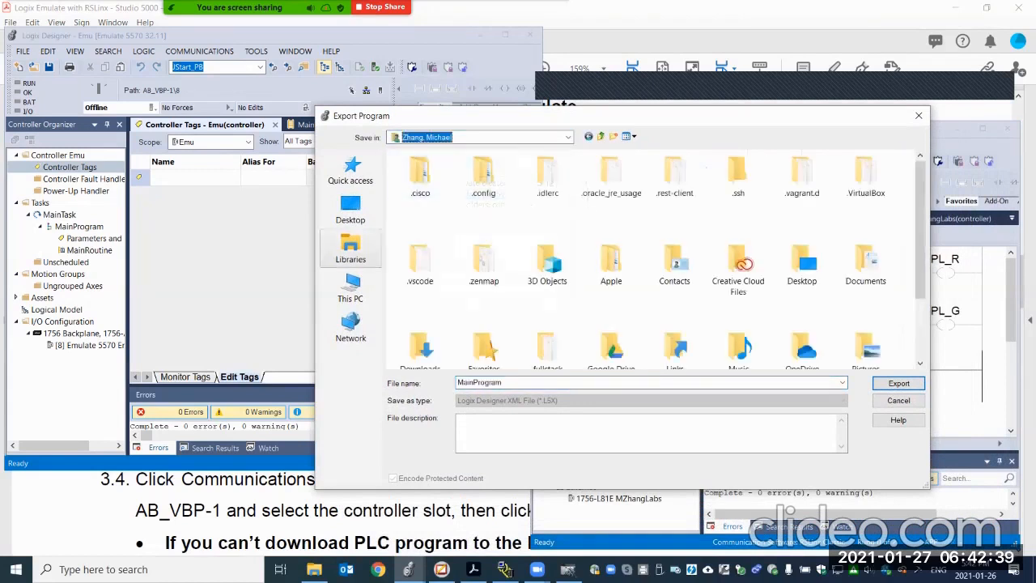
pyautogui.click(350, 210)
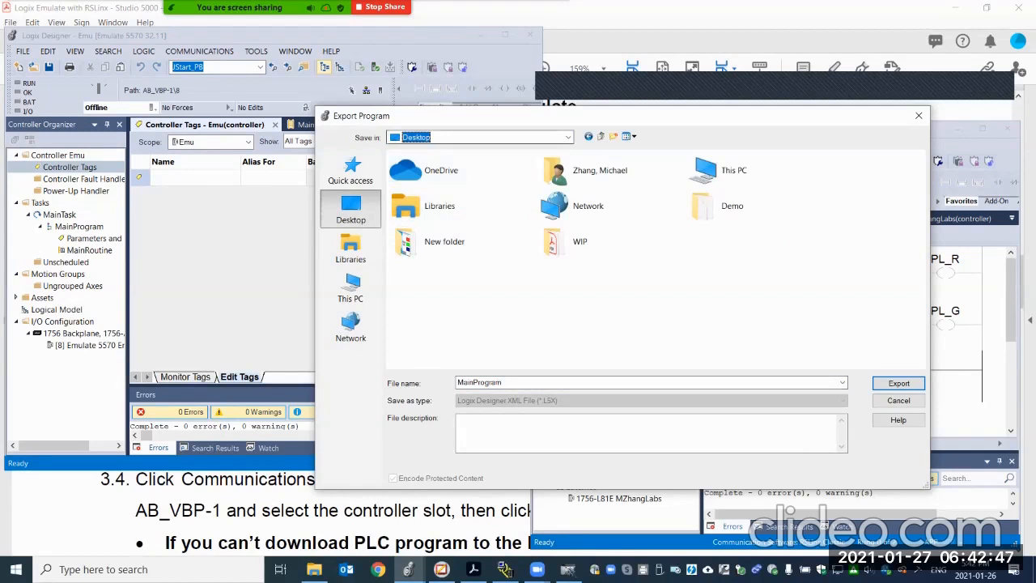
pyautogui.click(899, 384)
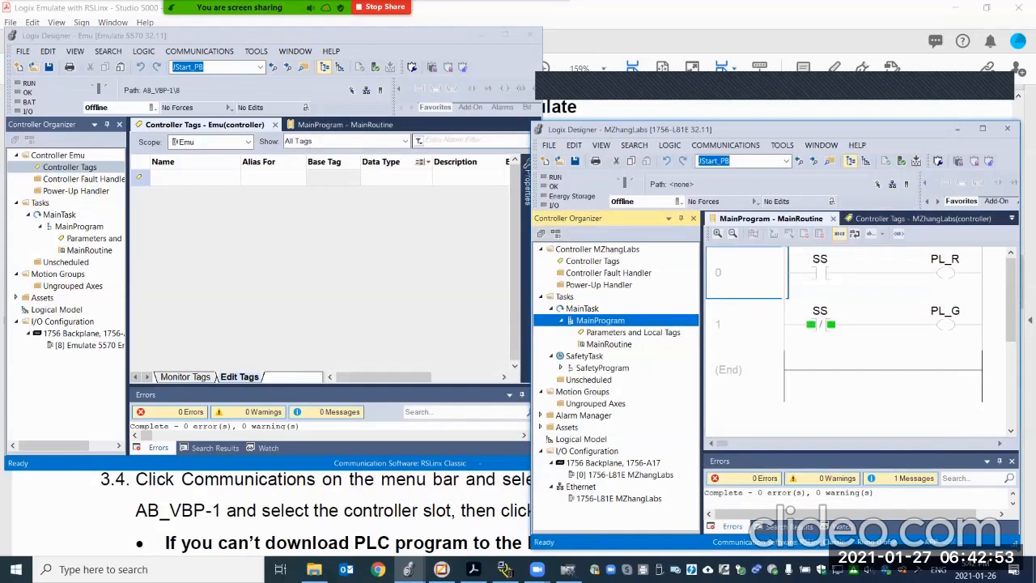
# Move the exported MainProgram.L5X file to an open area of the desktop and bring back both Logix Designer project windows
pyautogui.click(1034, 569)
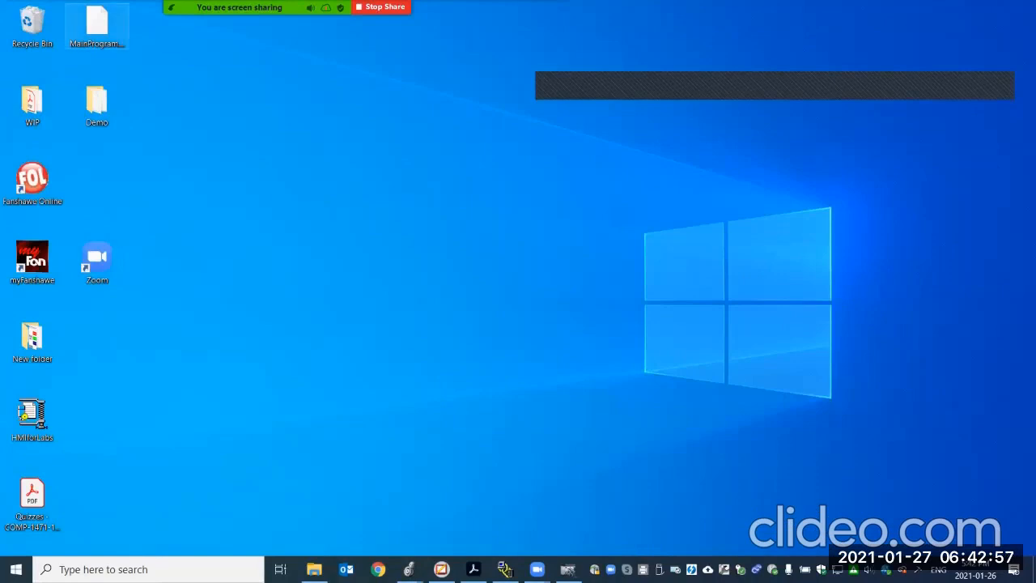
pyautogui.moveTo(97, 24); pyautogui.dragTo(227, 344)
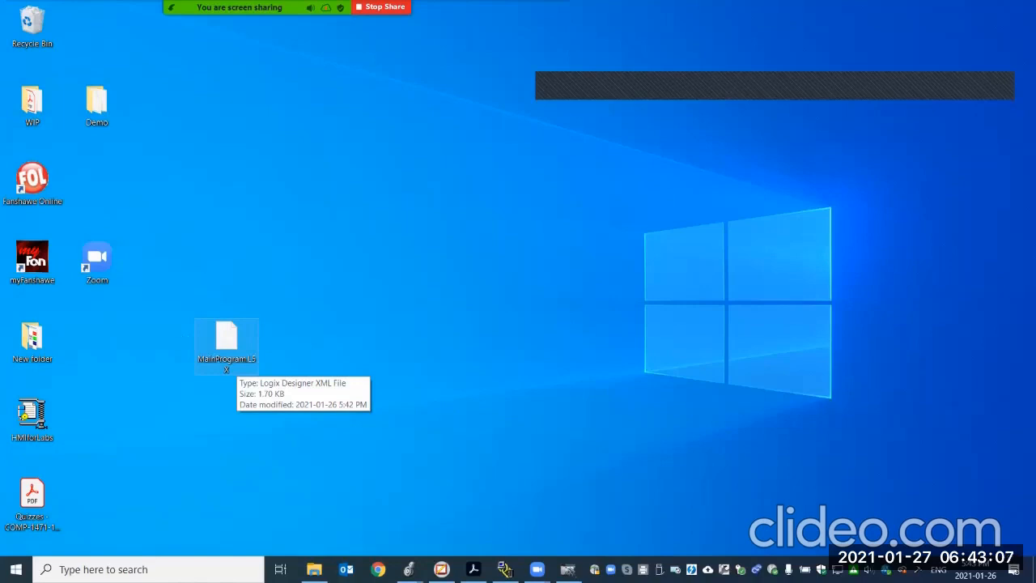
pyautogui.moveTo(409, 569)
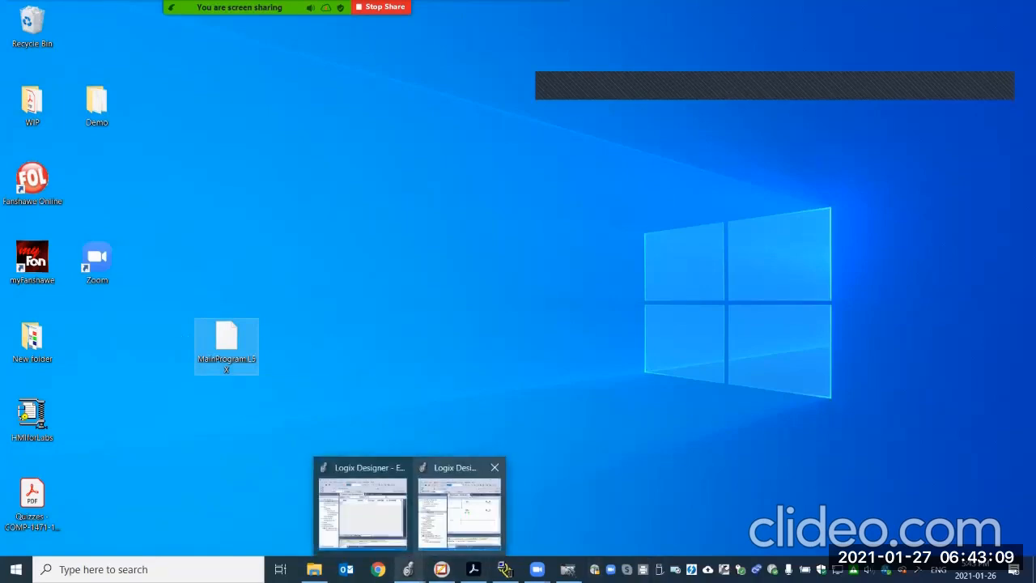
pyautogui.click(459, 510)
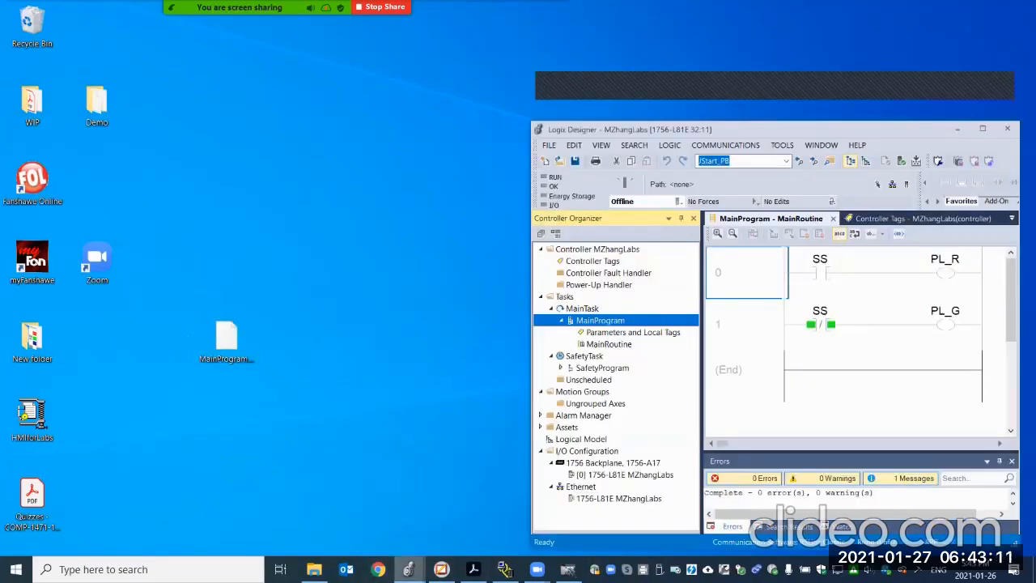
pyautogui.click(409, 570)
pyautogui.click(362, 511)
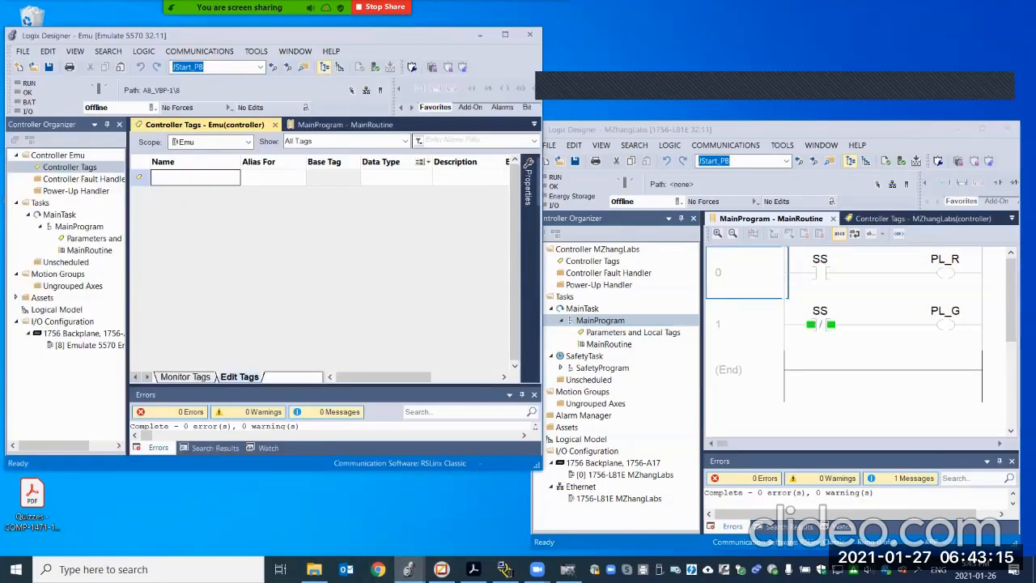
# Inspect the Emu project's MainRoutine, the MainProgram parameters and local tags, and the controller tags
pyautogui.doubleClick(89, 250)
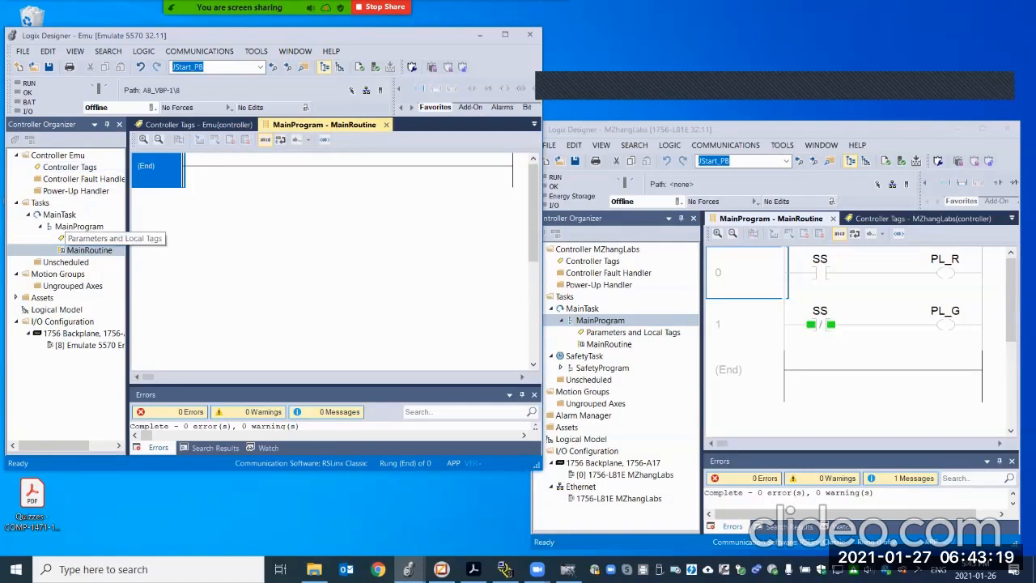
pyautogui.doubleClick(93, 238)
pyautogui.doubleClick(69, 167)
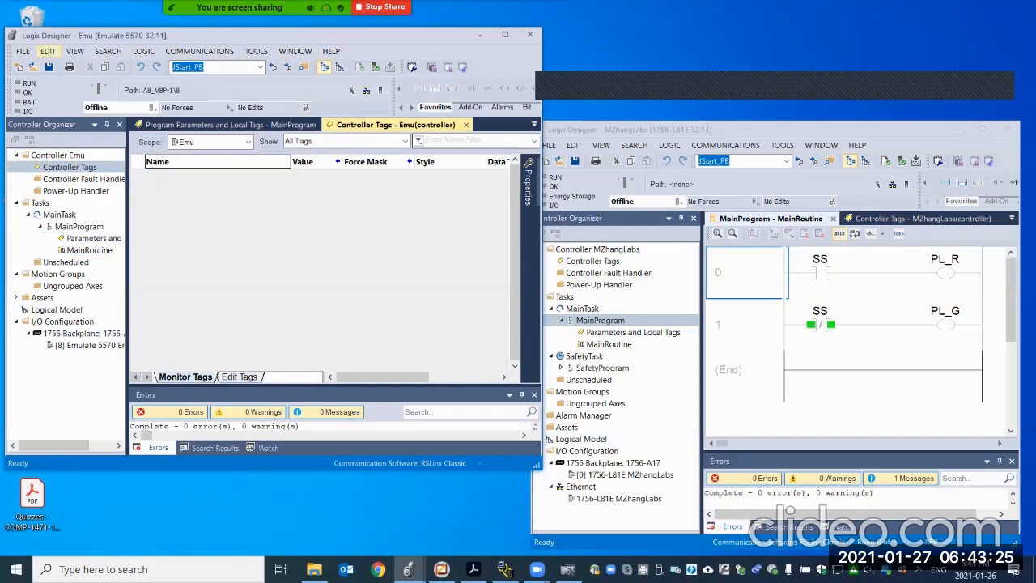
# Import MainProgram.L5X from the Desktop into the Emu project, overwriting MainProgram in MainTask, and open its MainRoutine
pyautogui.click(22, 51)
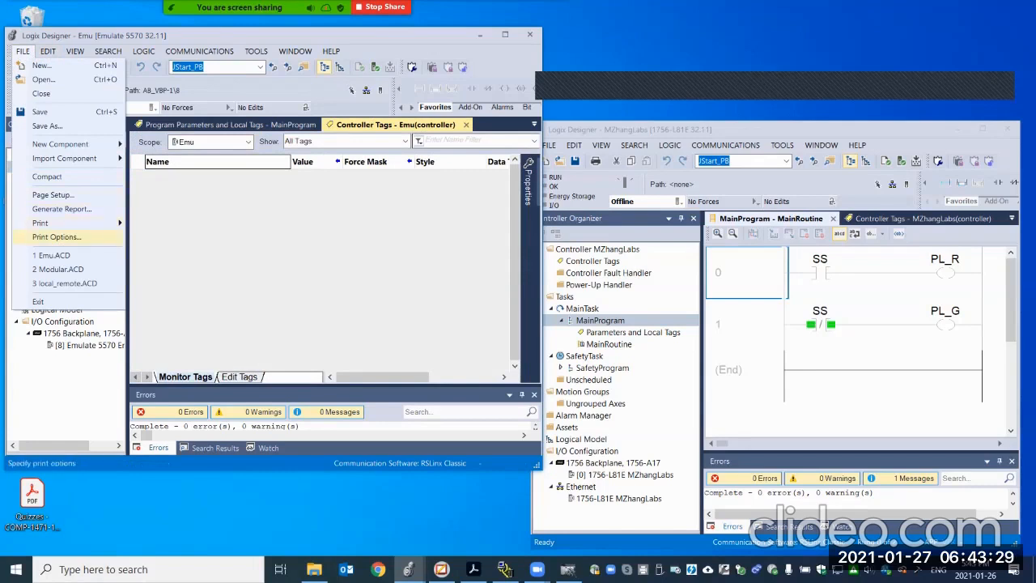
pyautogui.moveTo(64, 159)
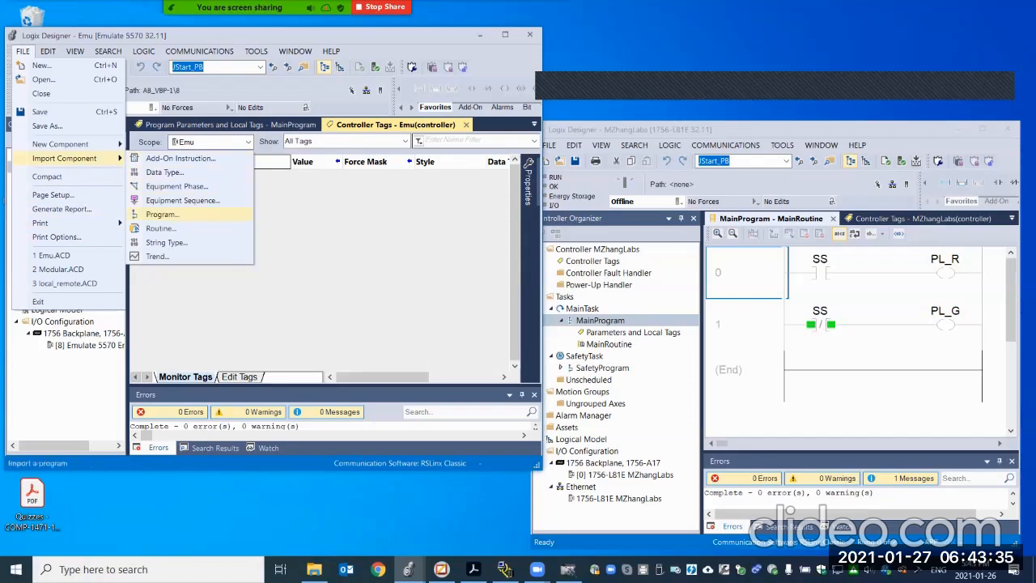
pyautogui.click(161, 213)
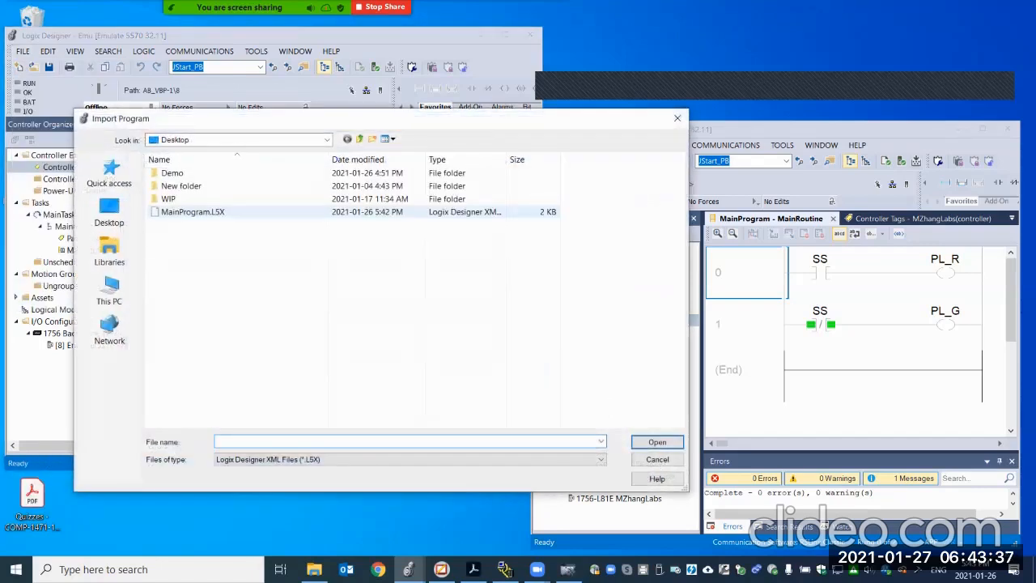
pyautogui.click(193, 212)
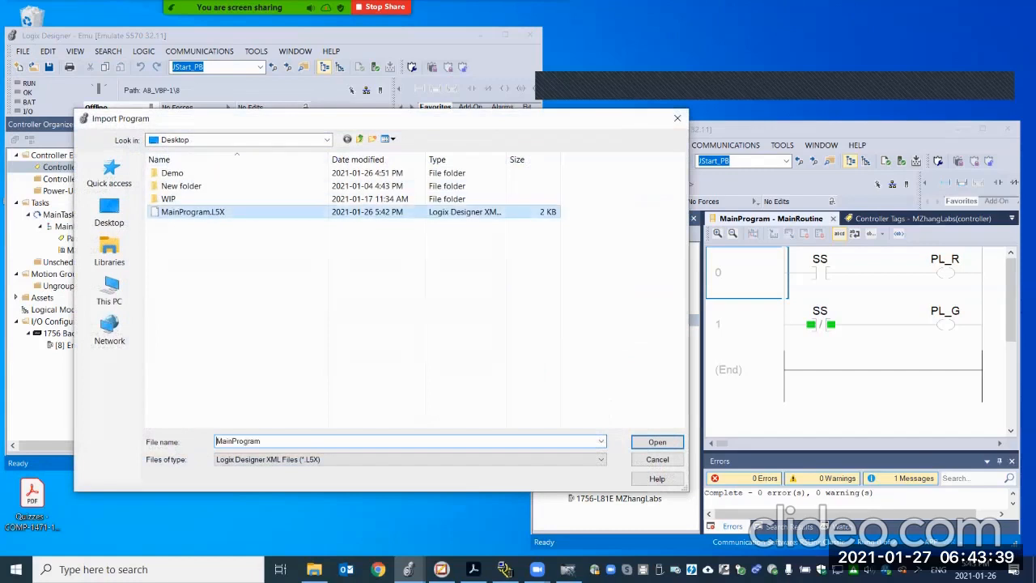
pyautogui.click(658, 441)
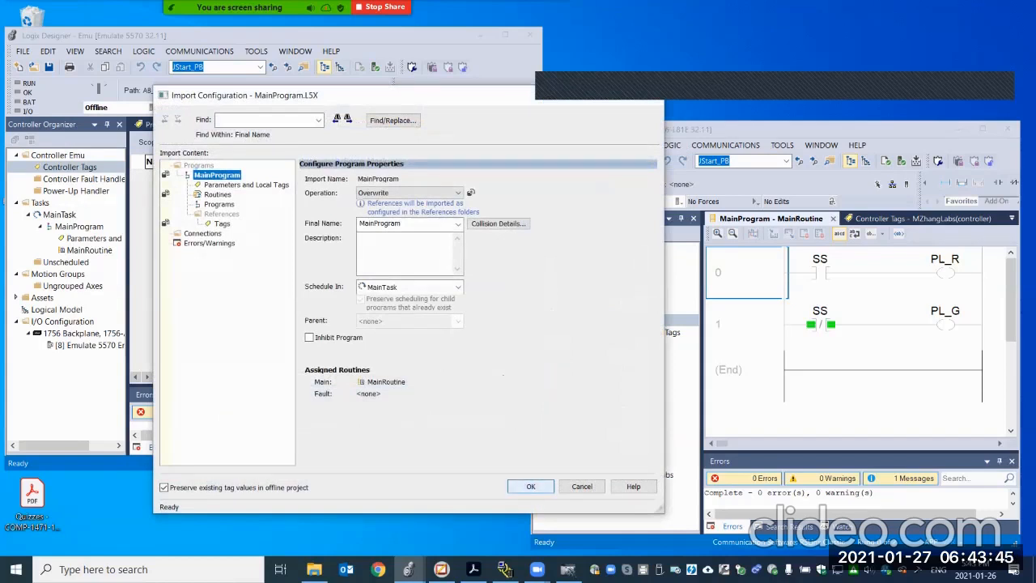
pyautogui.click(530, 486)
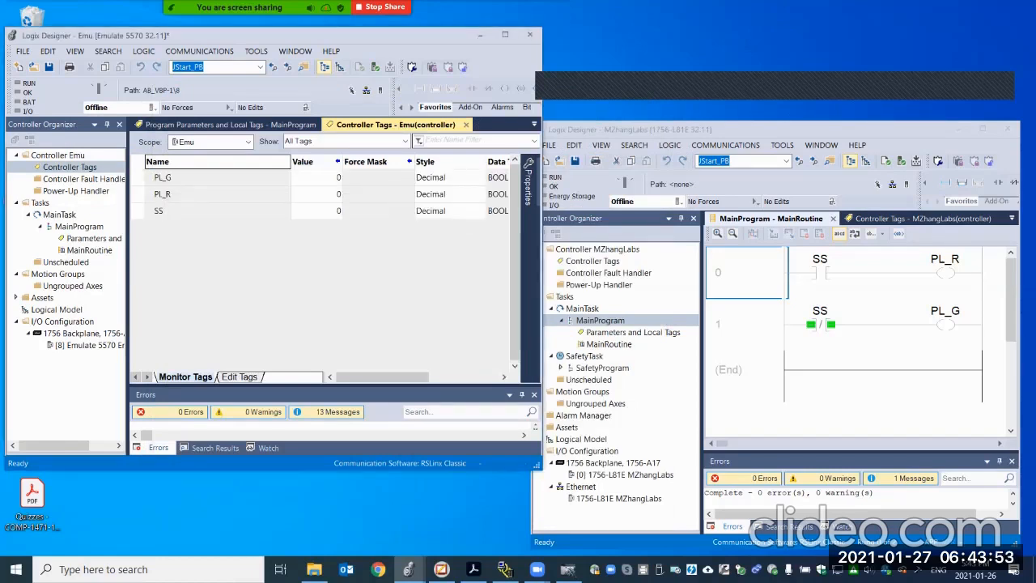
pyautogui.doubleClick(89, 250)
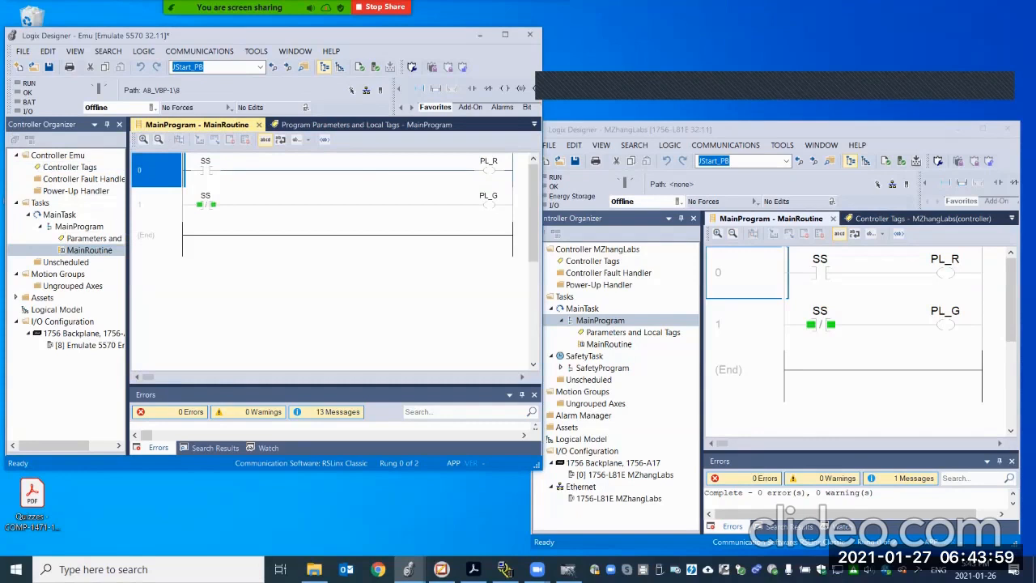
pyautogui.click(81, 345)
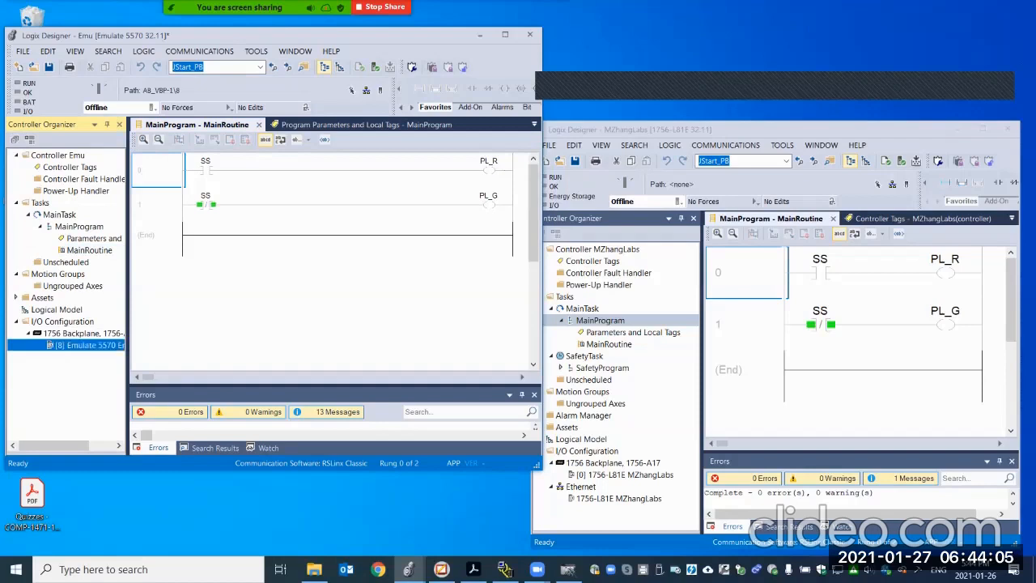
# Switch to the PDF guide and review step 3.2 on creating the Emulate 5570 project file
pyautogui.click(474, 570)
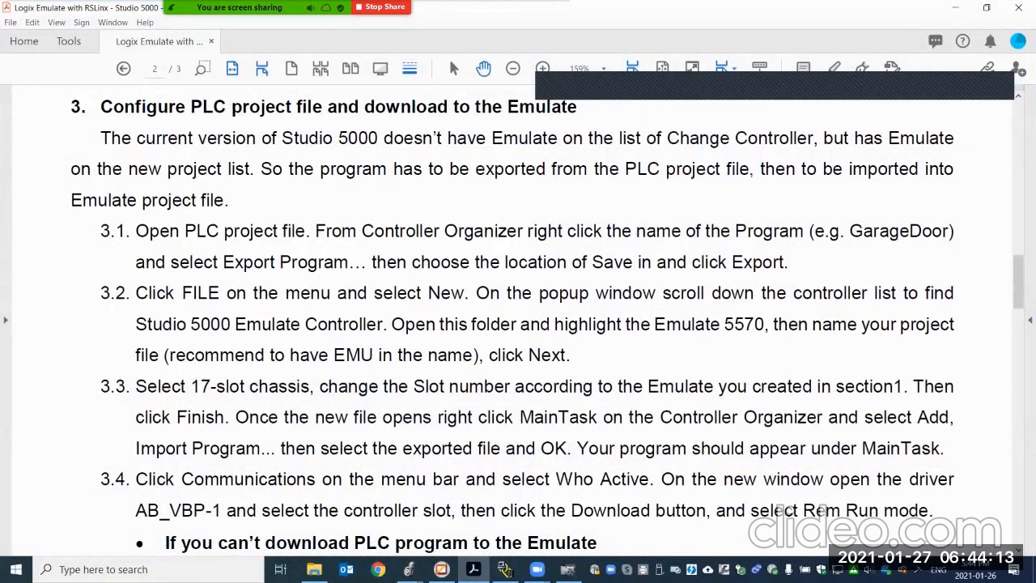
pyautogui.moveTo(184, 305); pyautogui.dragTo(553, 305)
pyautogui.moveTo(620, 309); pyautogui.dragTo(734, 302)
pyautogui.moveTo(186, 339); pyautogui.dragTo(363, 341)
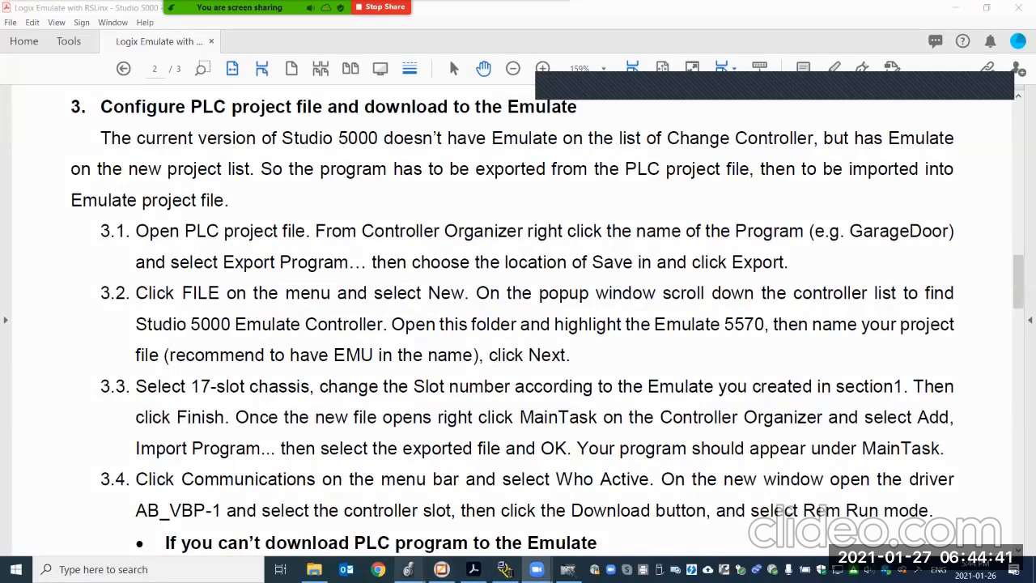
# Return to the Emu project, browse the AB_VBP-1 virtual chassis in Who Active and select the slot 03 emulator
pyautogui.click(409, 569)
pyautogui.click(363, 512)
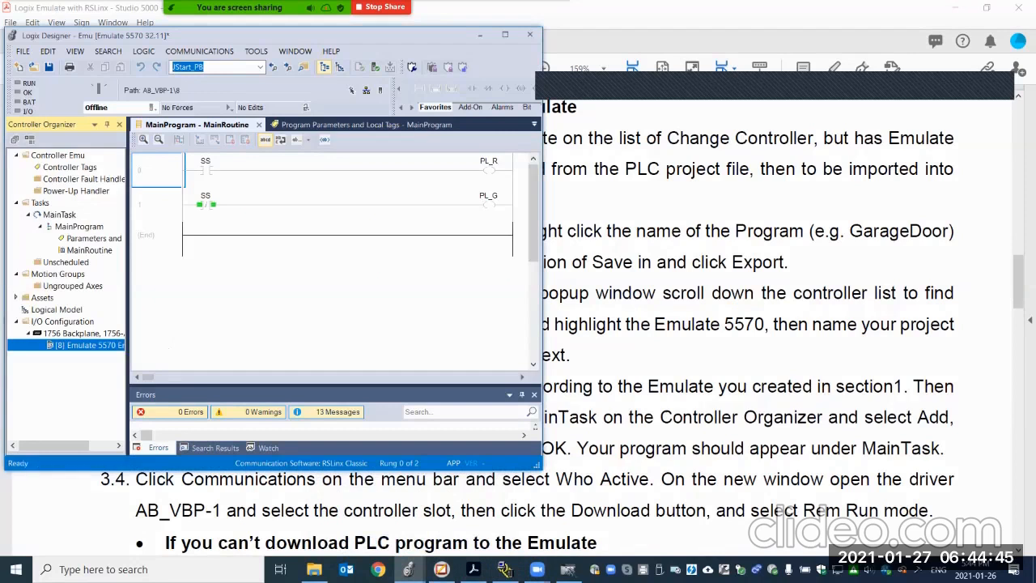
pyautogui.click(199, 51)
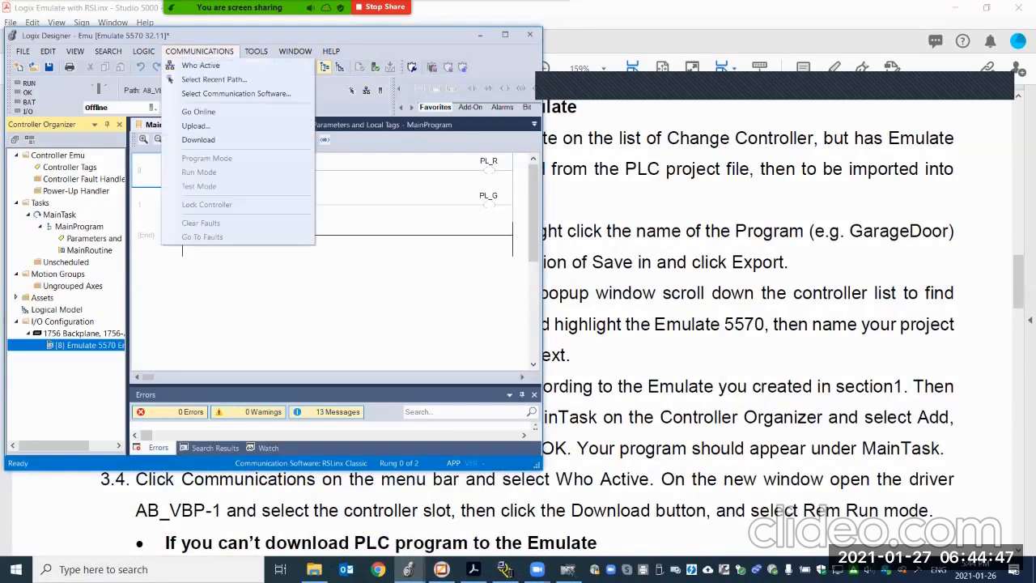
pyautogui.click(200, 65)
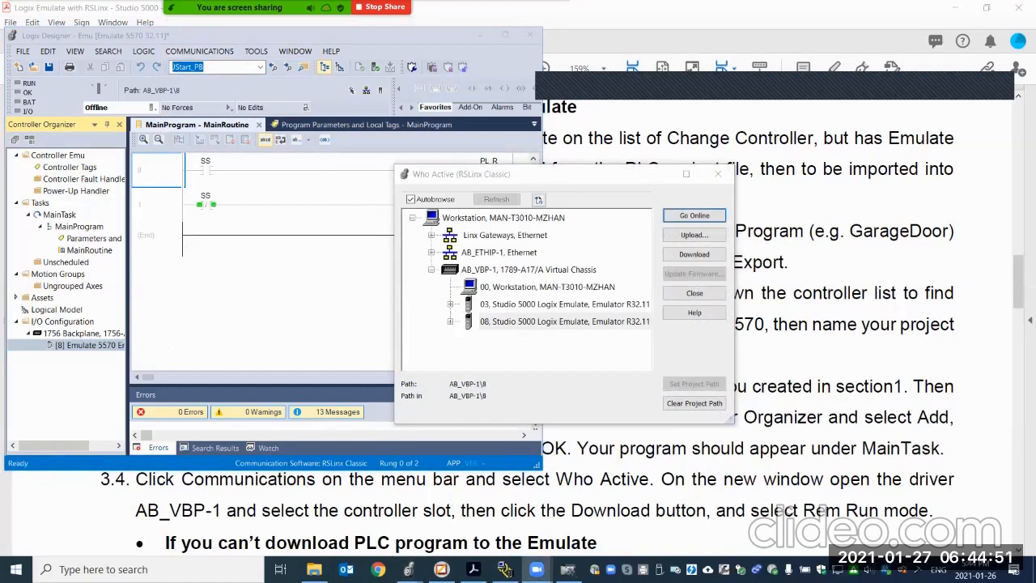
pyautogui.moveTo(538, 180); pyautogui.dragTo(232, 200)
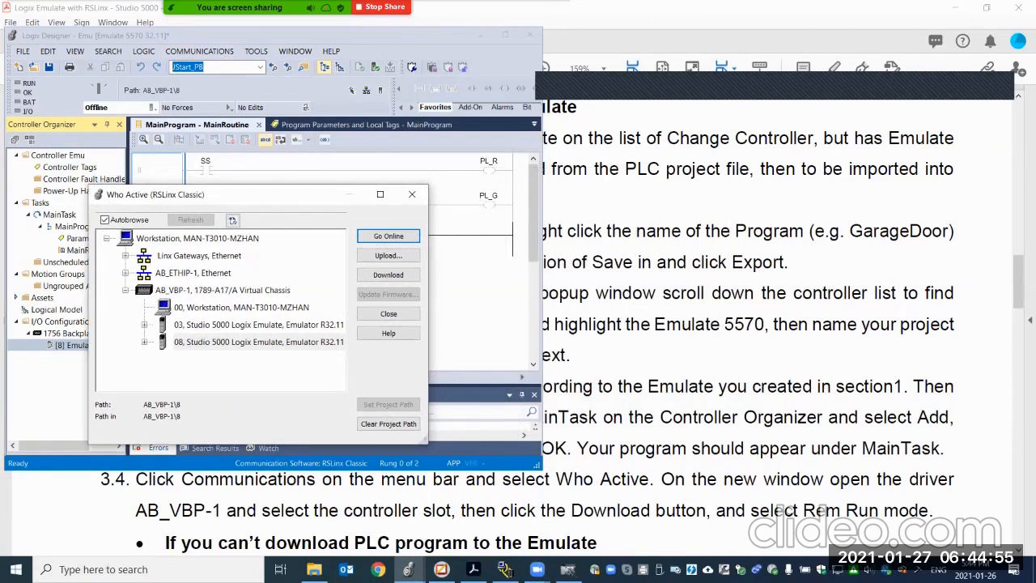
pyautogui.click(222, 290)
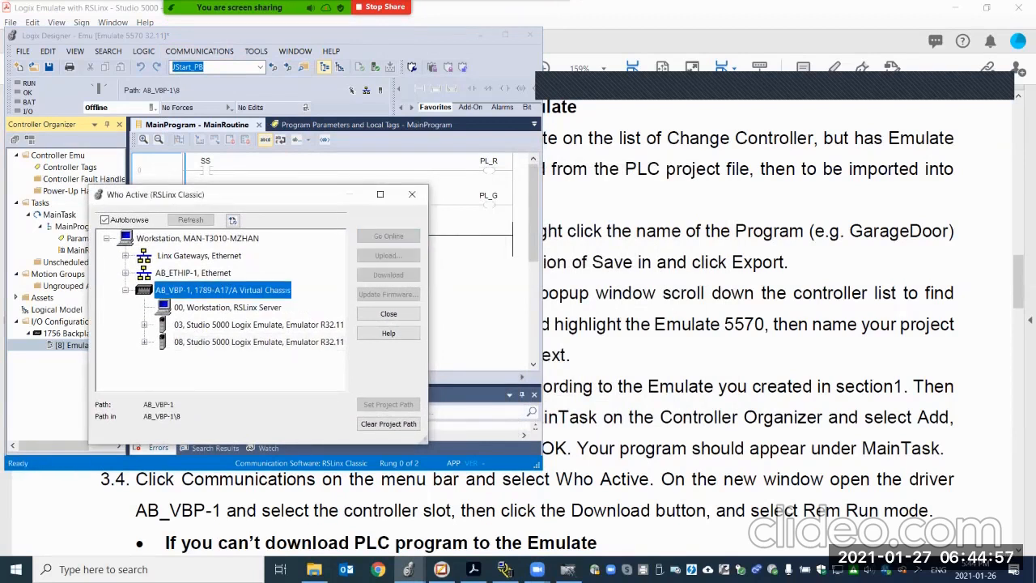
pyautogui.click(242, 324)
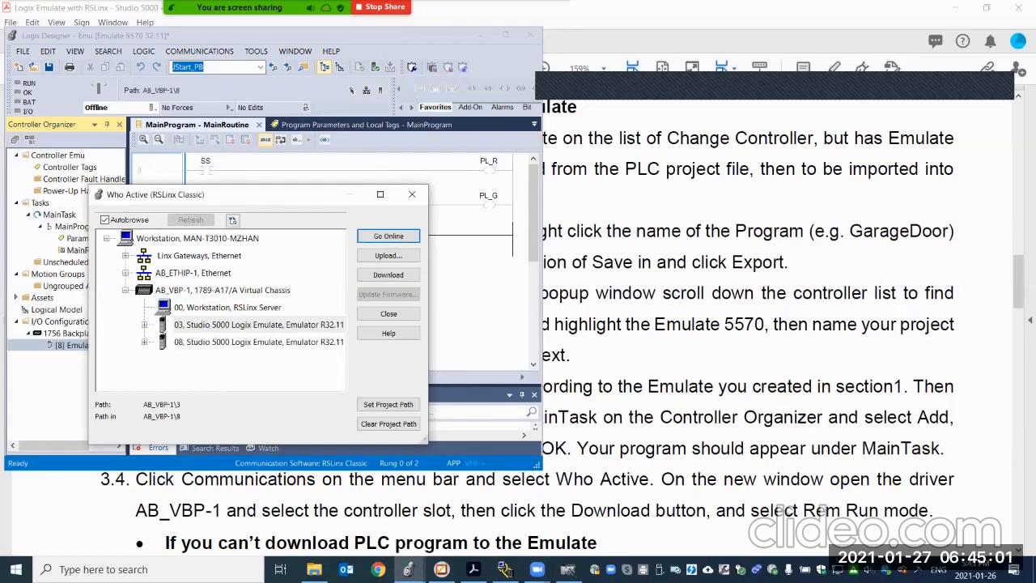
# Bring up the Studio 5000 Logix Emulate chassis to compare its emulator slots with Who Active, and close Who Active
pyautogui.click(568, 570)
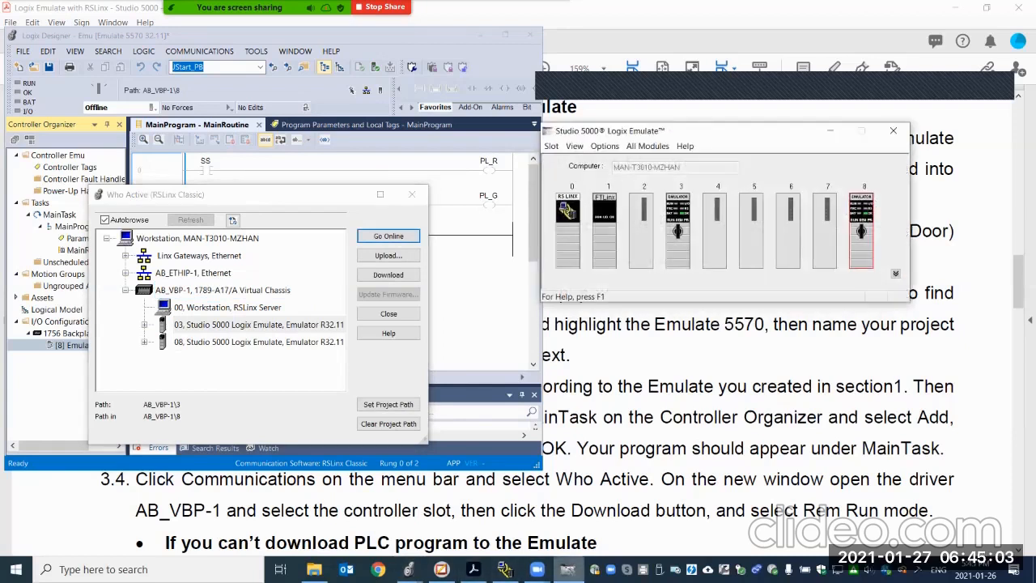
pyautogui.moveTo(784, 131); pyautogui.dragTo(751, 130)
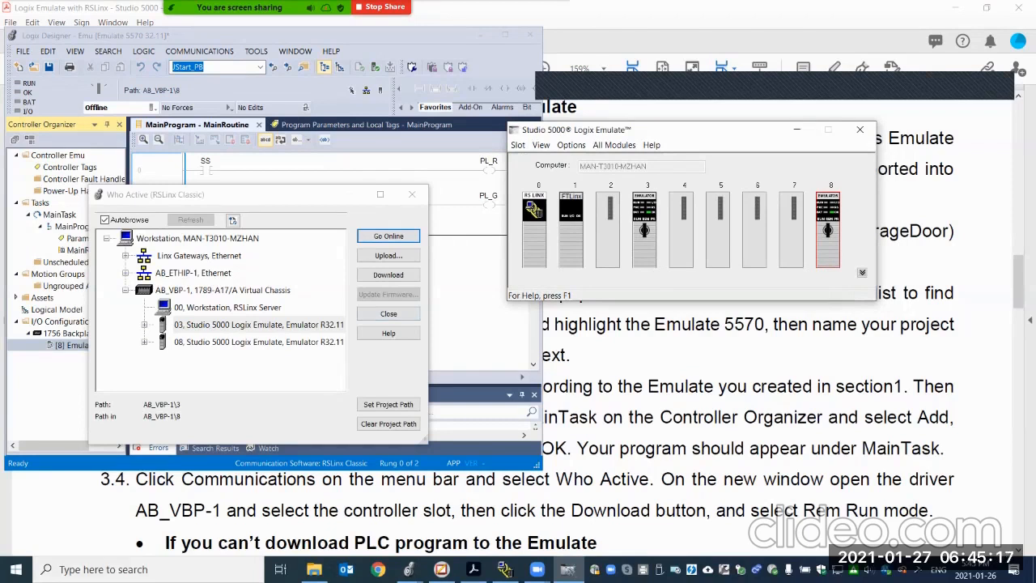
pyautogui.hotkey('alt', 'Tab')
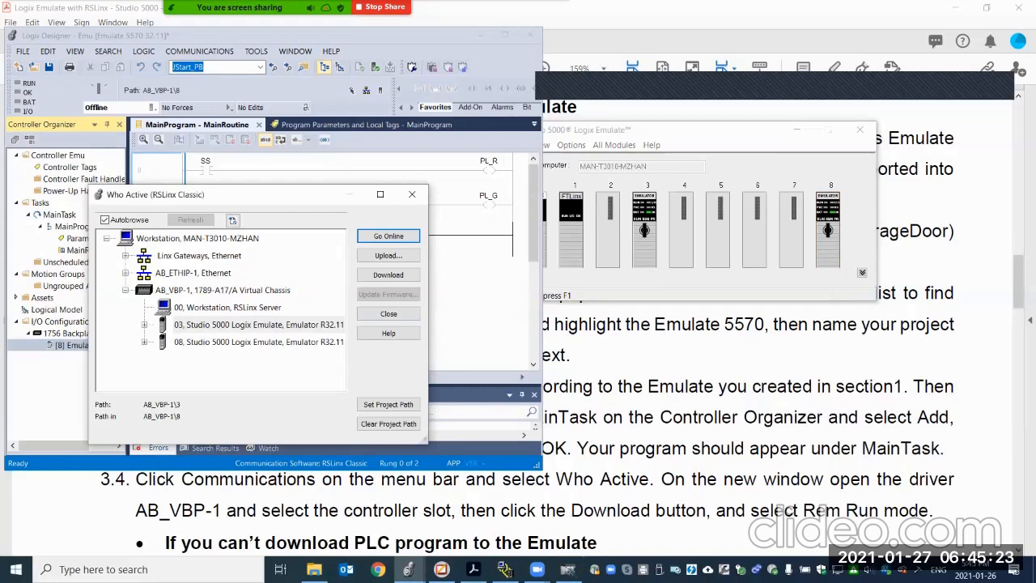
pyautogui.click(412, 194)
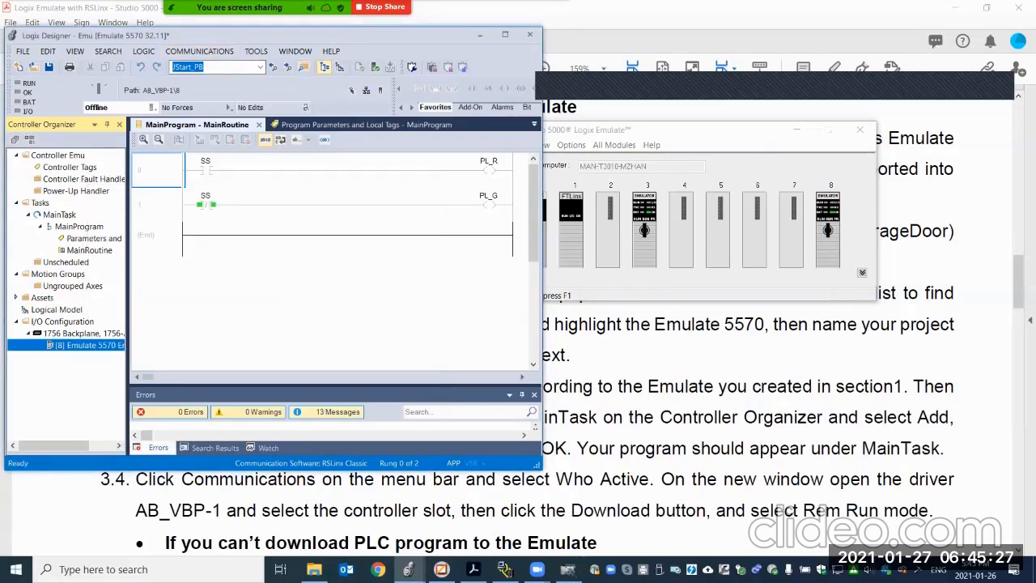
# Download the Emu project to the slot 08 emulator at path AB_VBP-1\8
pyautogui.click(366, 90)
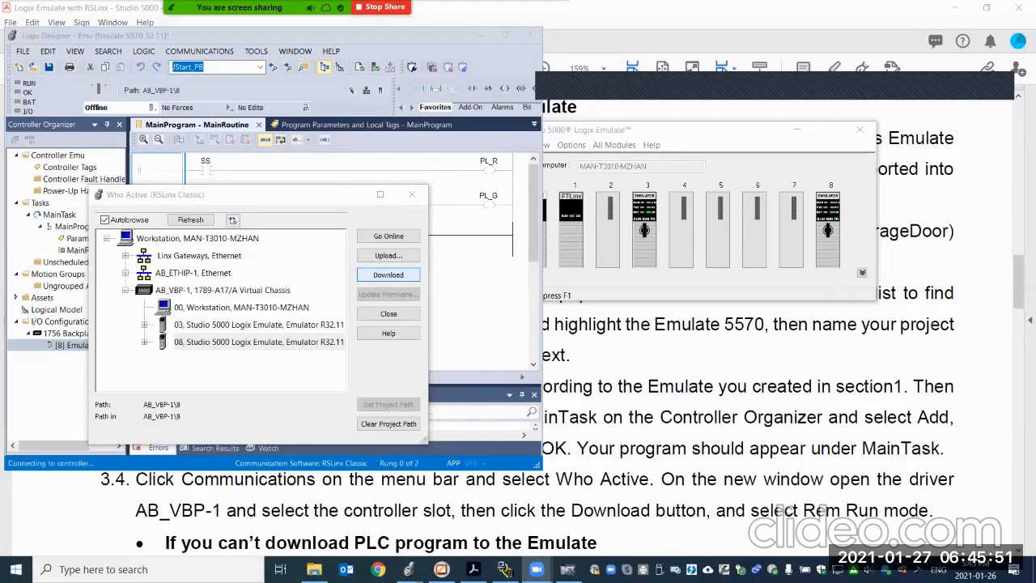
pyautogui.click(388, 274)
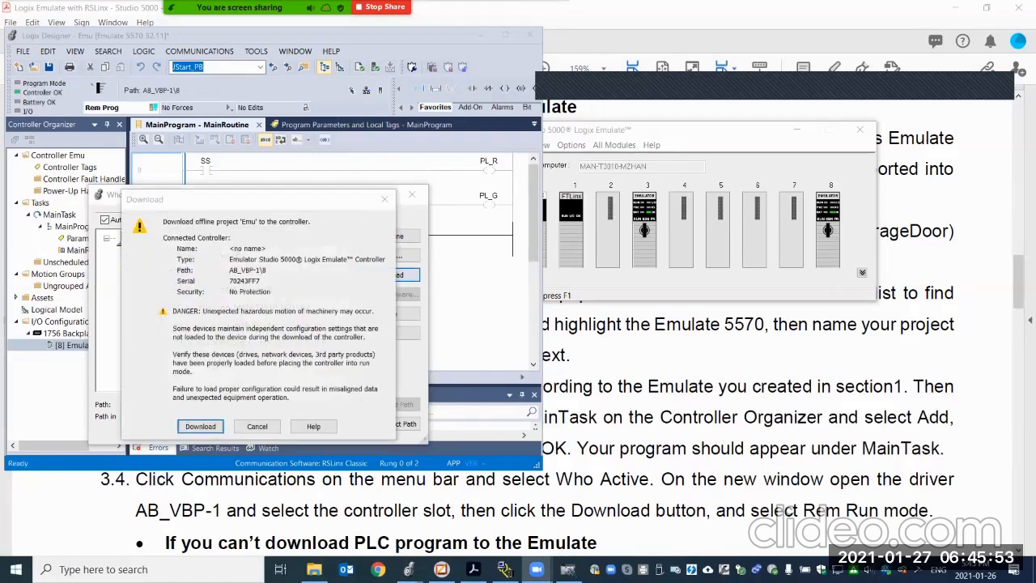
pyautogui.click(200, 426)
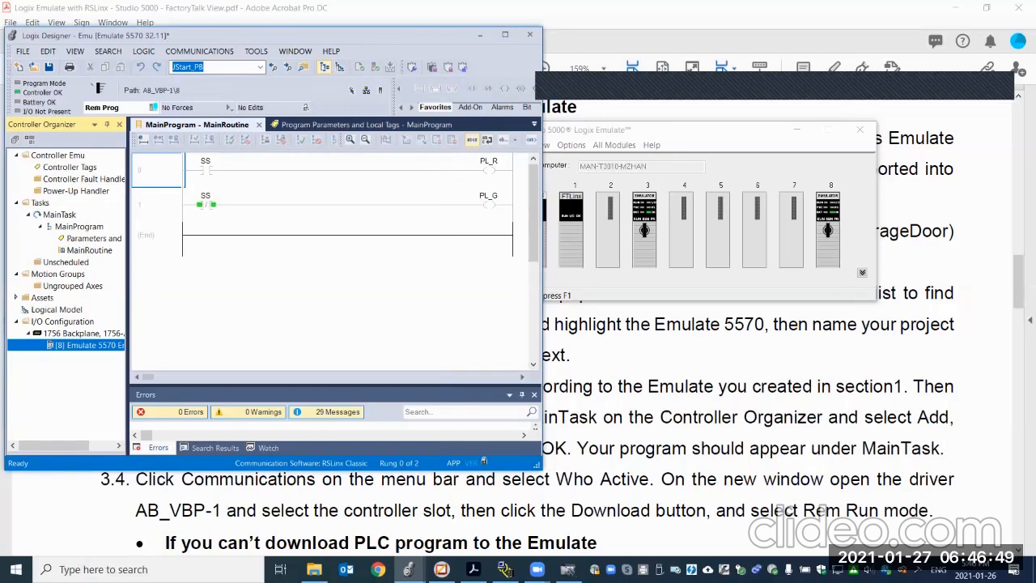
# Change the emulated controller to Remote Run mode
pyautogui.click(154, 108)
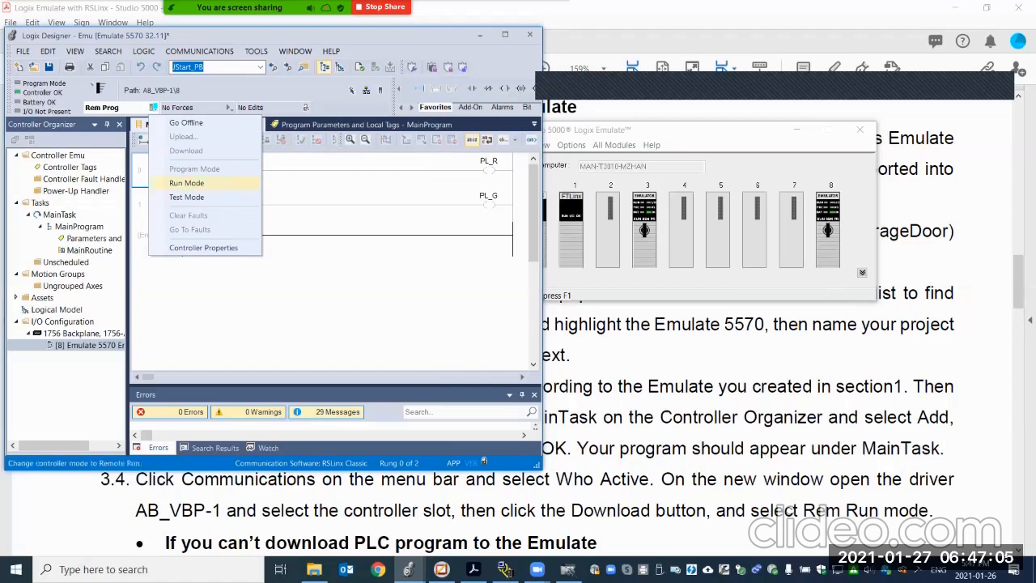
pyautogui.click(187, 183)
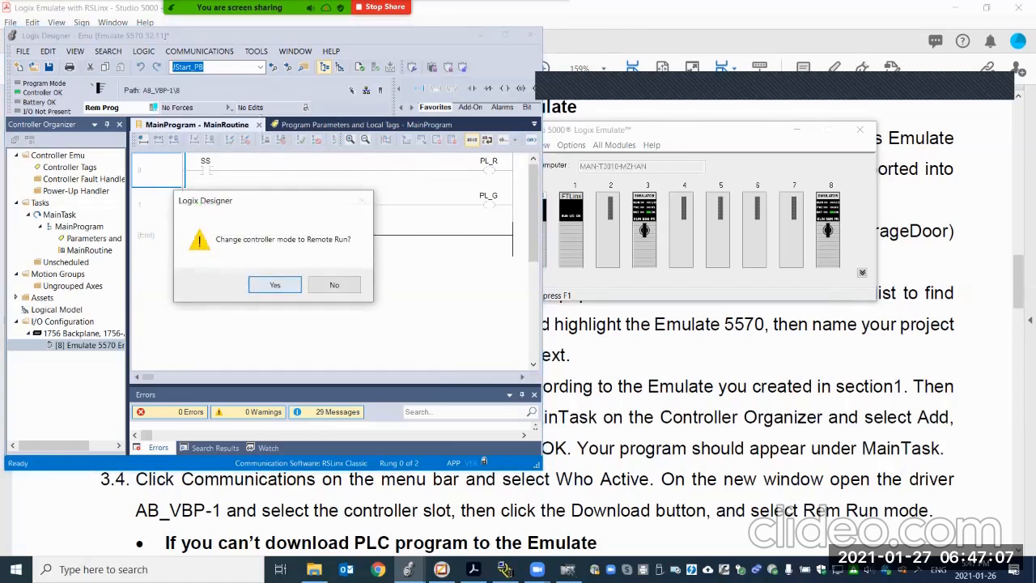
pyautogui.click(274, 284)
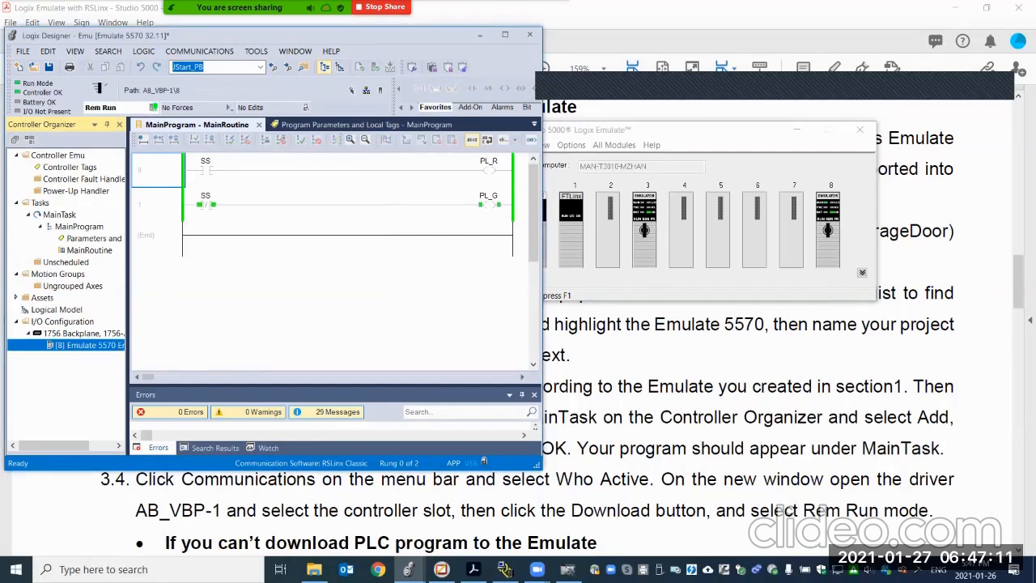
# Test MainRoutine by toggling the SS bit on rung 0 on and back off
pyautogui.click(159, 170)
pyautogui.scroll(3, 332, 243)
pyautogui.scroll(1, 332, 243)
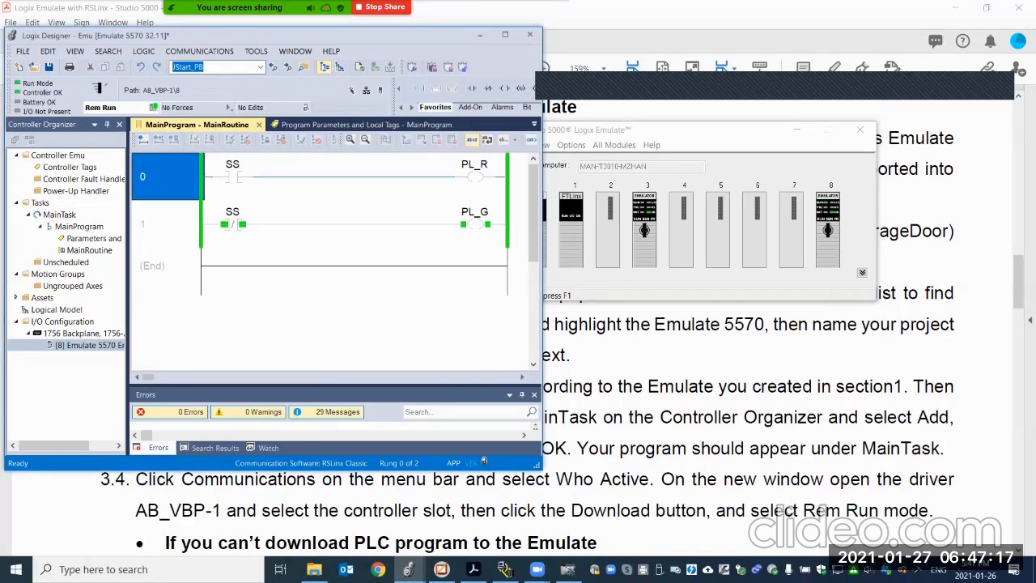
pyautogui.rightClick(232, 178)
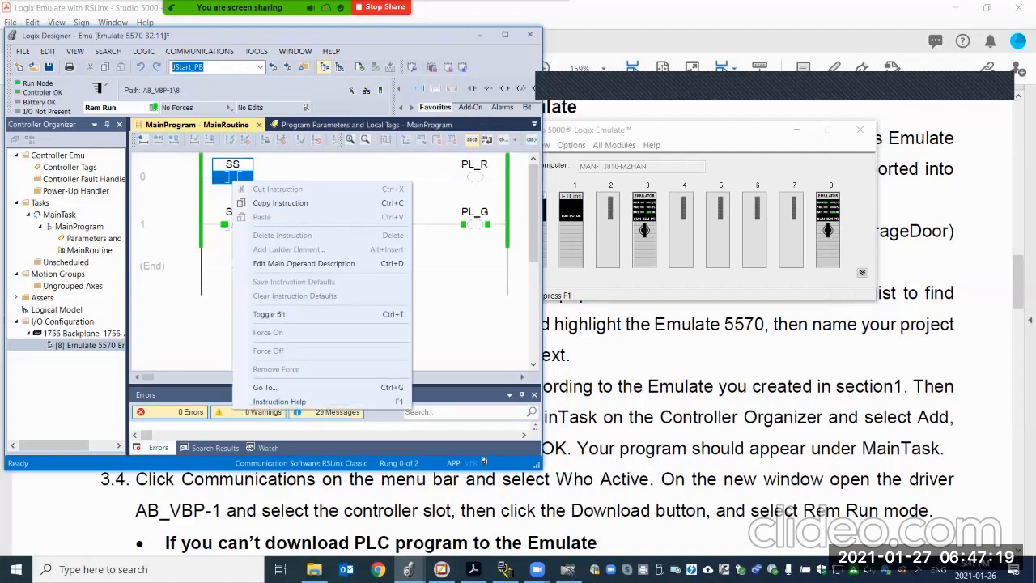
pyautogui.click(268, 314)
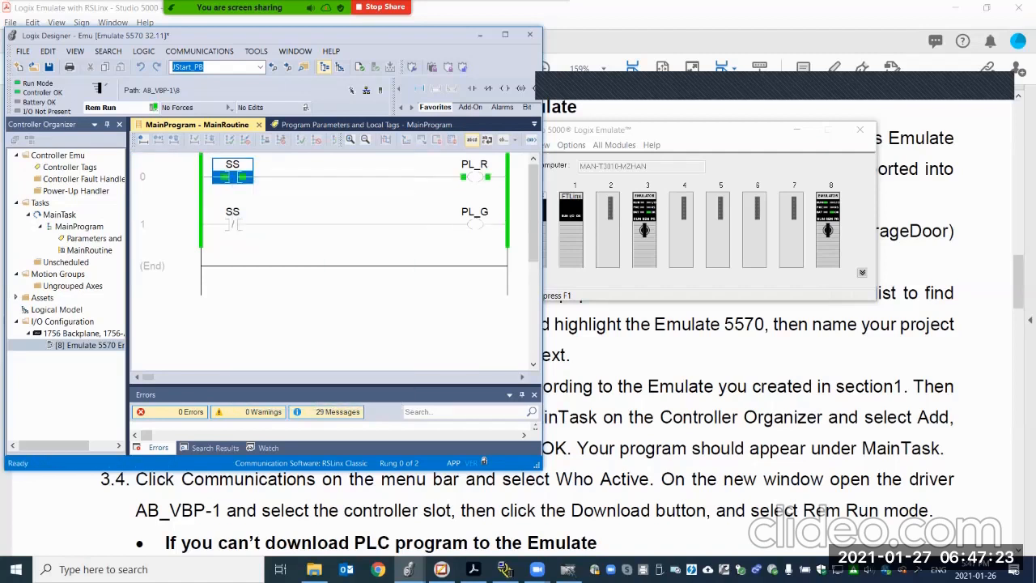
pyautogui.hotkey('ctrl', 't')
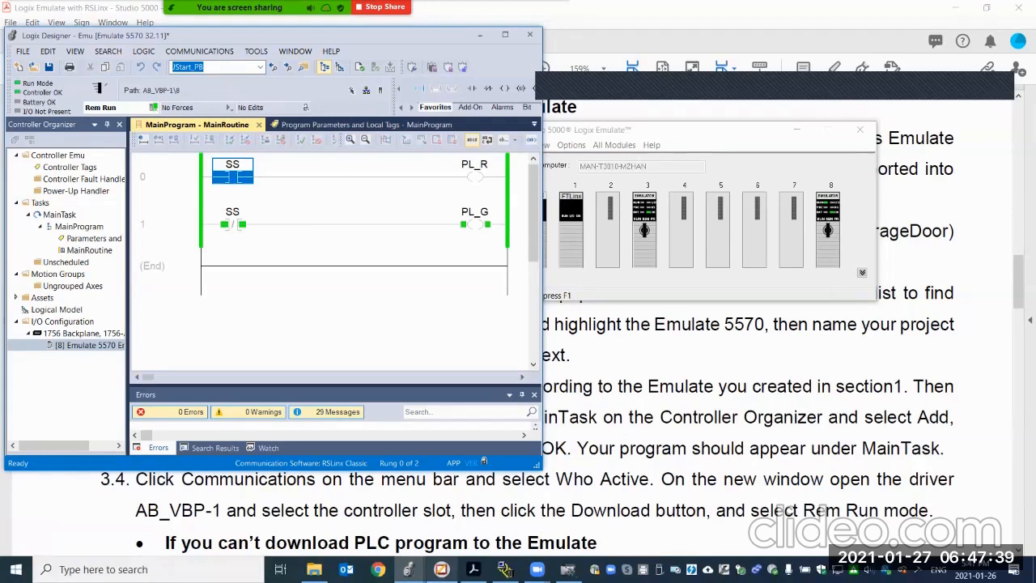
# Skim the PDF guide through section 4 on FactoryTalk View Studio communication setup and return to section 1
pyautogui.click(475, 569)
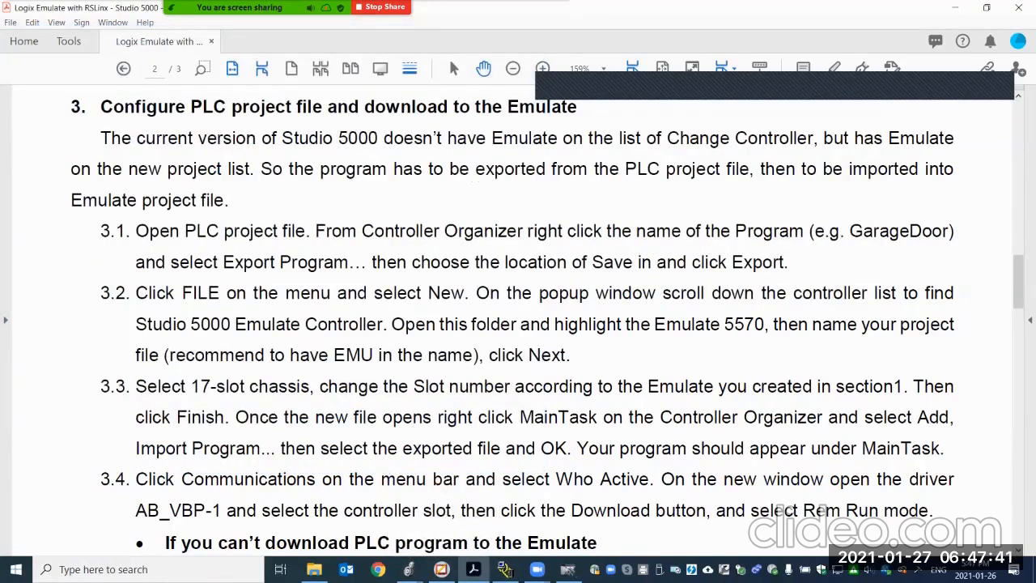
pyautogui.scroll(-5, 519, 324)
pyautogui.scroll(-3, 547, 323)
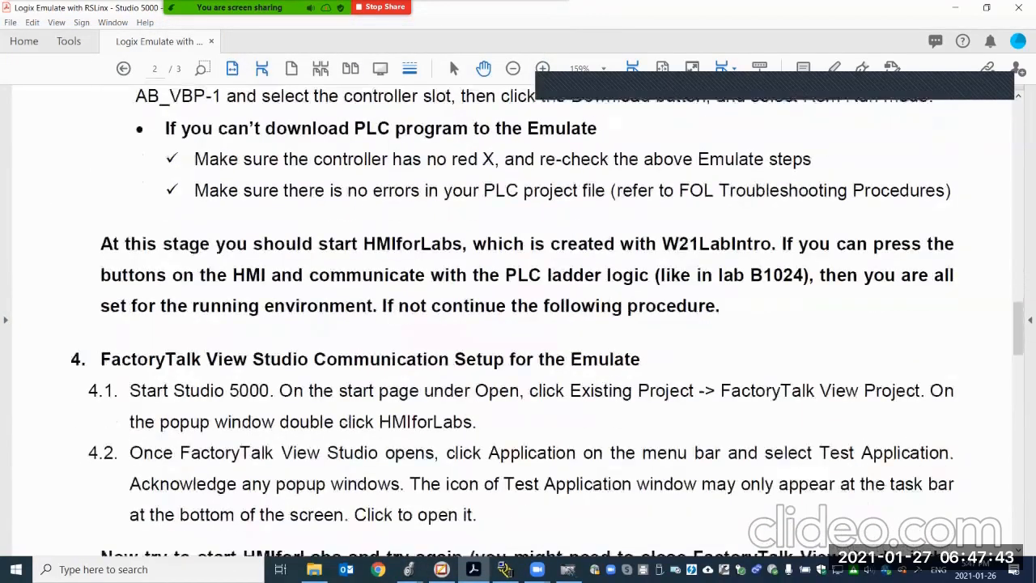
pyautogui.scroll(-1, 548, 324)
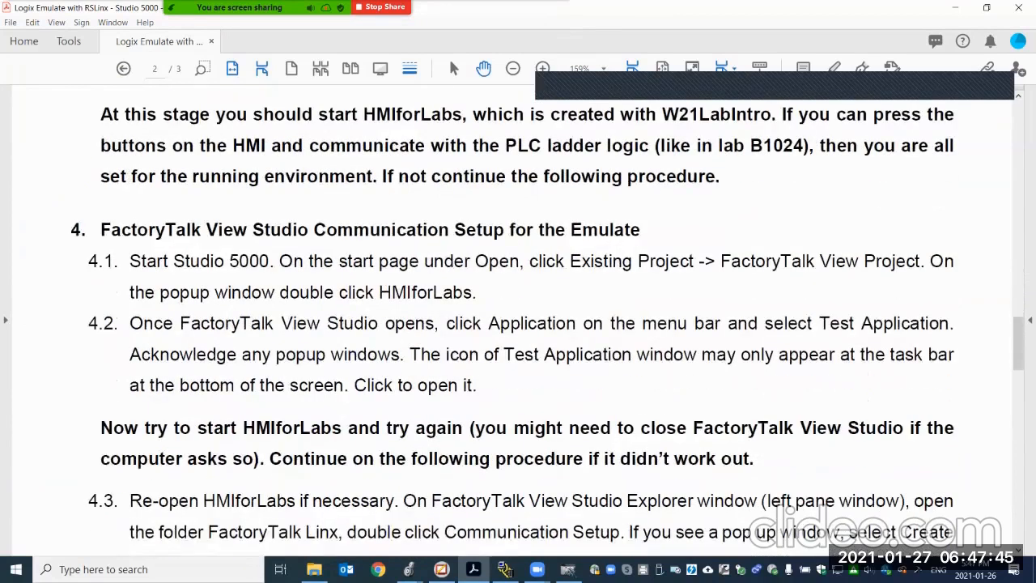
pyautogui.scroll(-1, 547, 319)
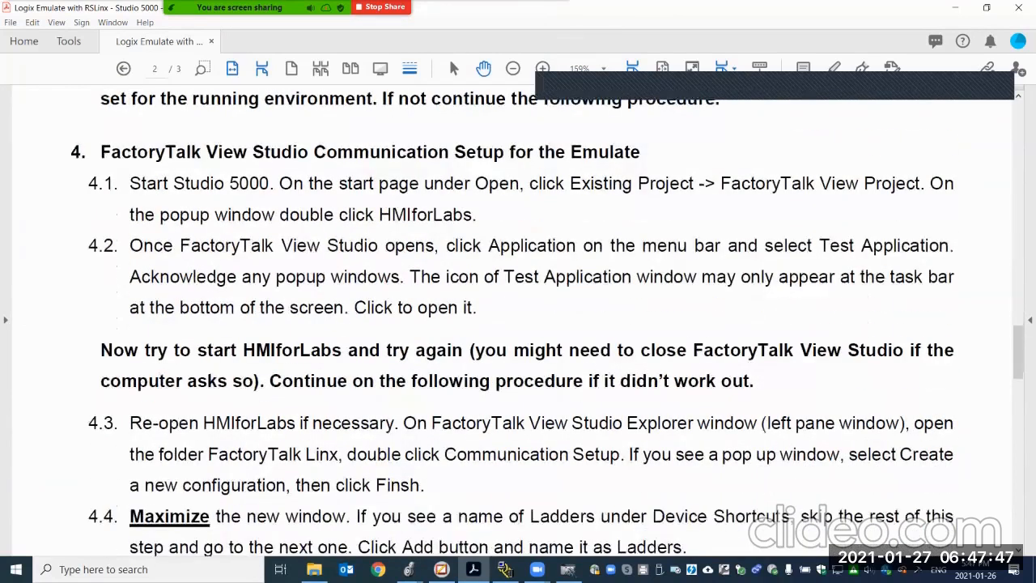
pyautogui.moveTo(1019, 353); pyautogui.dragTo(1018, 136)
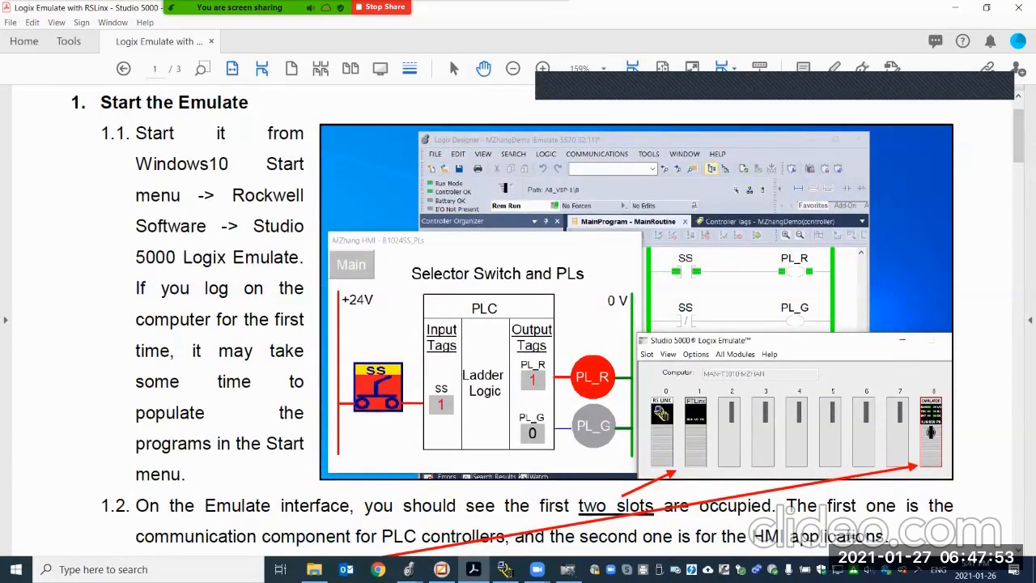
# Review section 4 of the PDF guide, marking step 4.3 and its Explorer window and Communication Setup instructions
pyautogui.moveTo(1018, 136); pyautogui.dragTo(1018, 356)
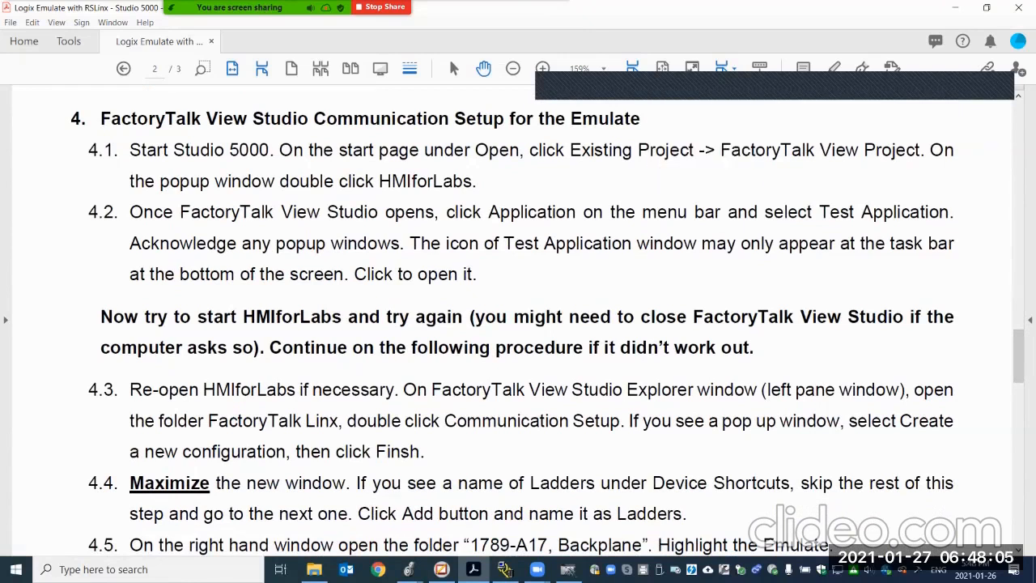
pyautogui.moveTo(243, 322)
pyautogui.mouseDown()
pyautogui.moveTo(342, 328)
pyautogui.moveTo(301, 298)
pyautogui.moveTo(250, 296)
pyautogui.moveTo(234, 312)
pyautogui.moveTo(241, 329)
pyautogui.mouseUp()
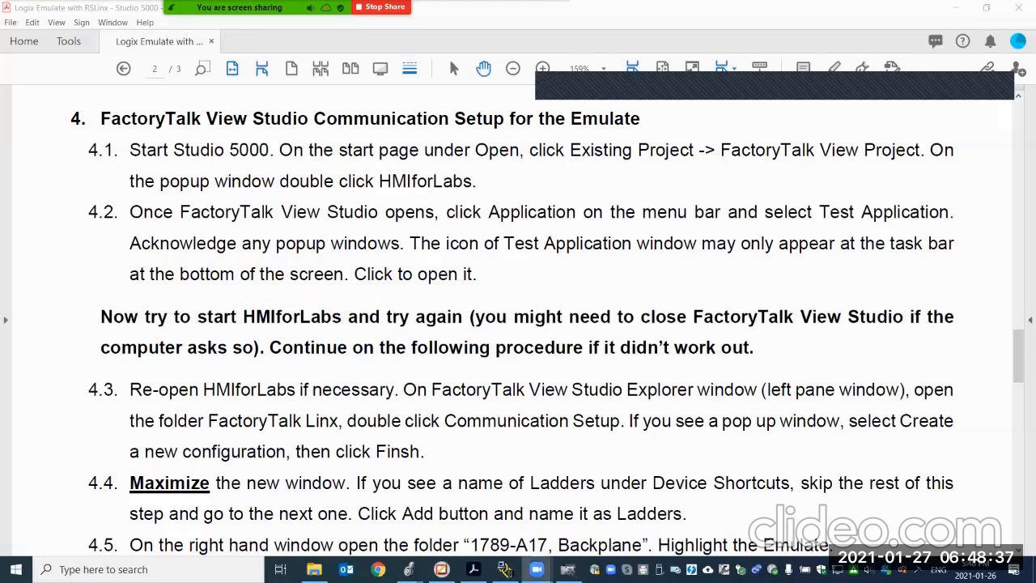
pyautogui.scroll(-1, 547, 324)
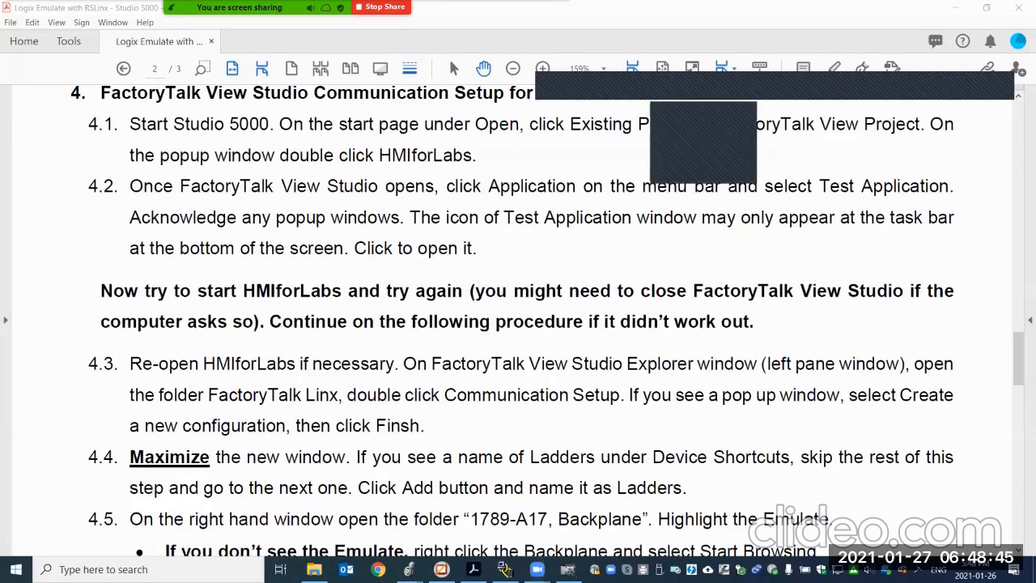
pyautogui.moveTo(77, 283)
pyautogui.mouseDown()
pyautogui.moveTo(51, 325)
pyautogui.moveTo(85, 328)
pyautogui.moveTo(71, 361)
pyautogui.moveTo(84, 354)
pyautogui.mouseUp()
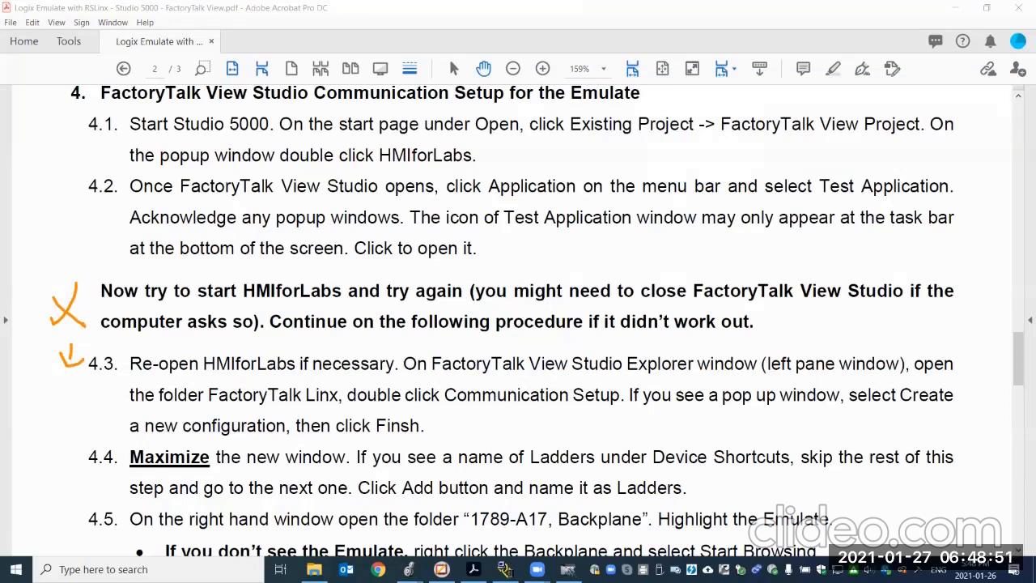
pyautogui.moveTo(405, 378); pyautogui.dragTo(781, 369)
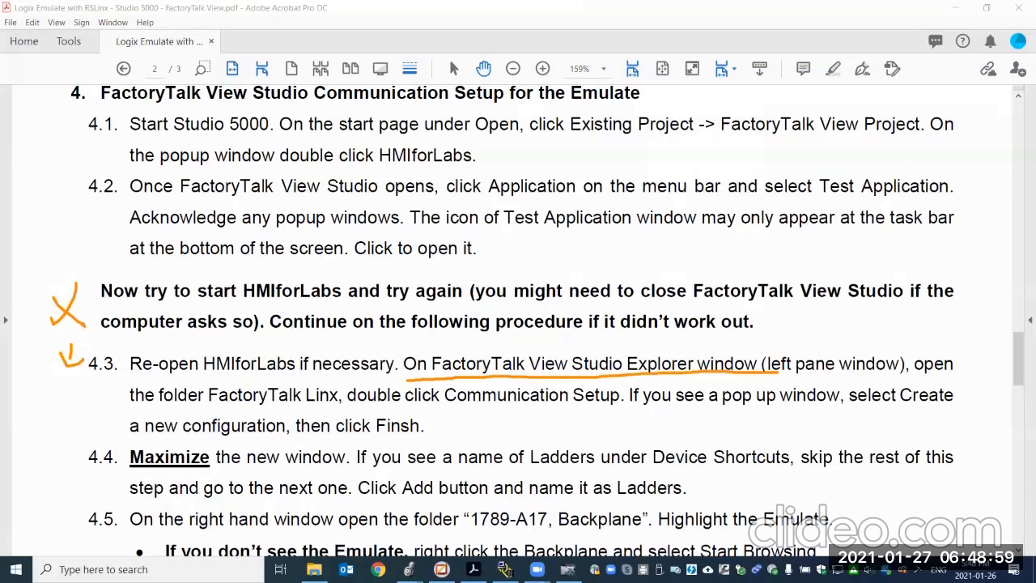
pyautogui.moveTo(404, 411); pyautogui.dragTo(641, 410)
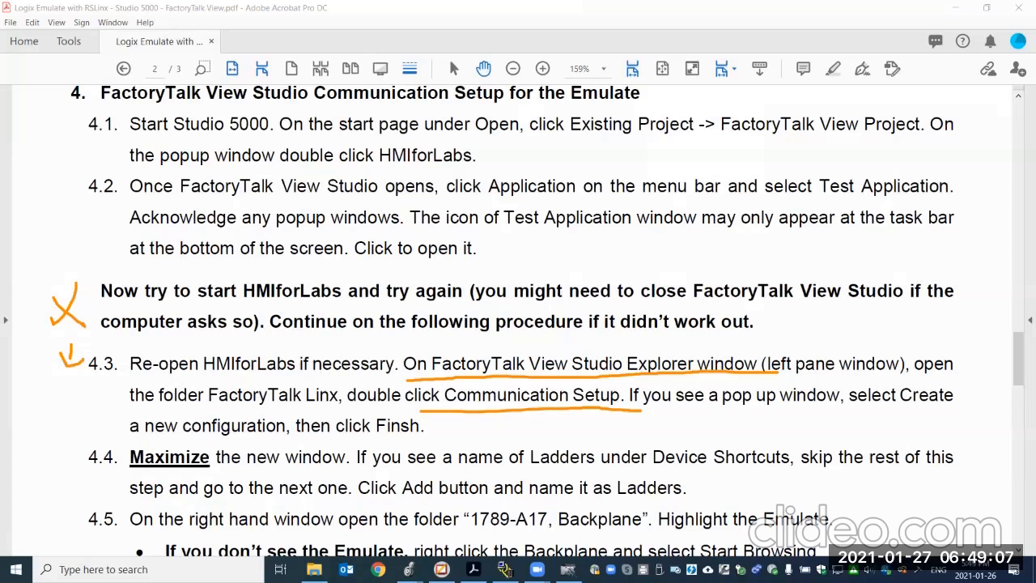
pyautogui.press('Escape')
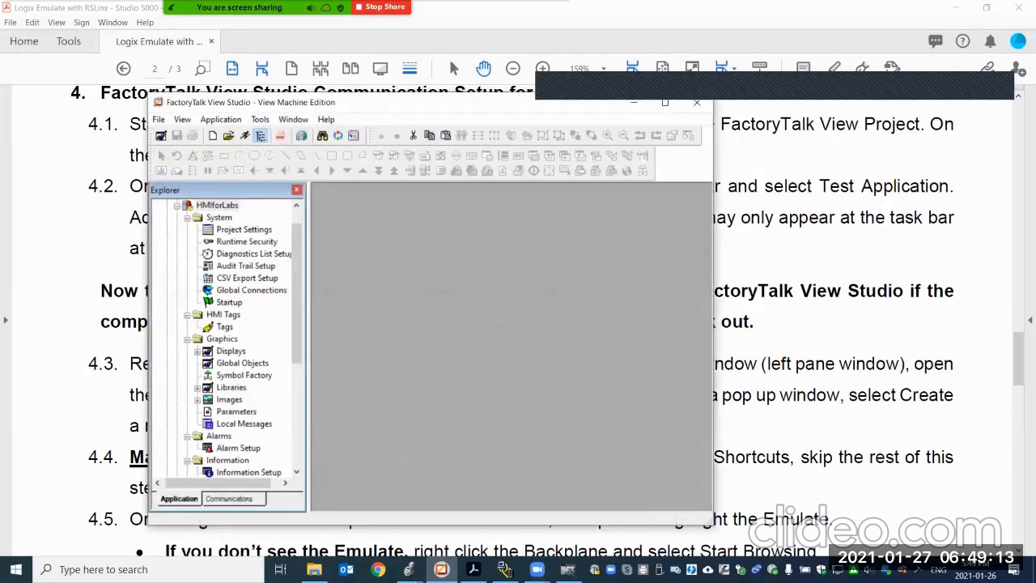
# In FactoryTalk View Studio, open Communication Setup under FactoryTalk Linx for HMIforLabs and maximize it inside the workspace
pyautogui.moveTo(417, 104); pyautogui.dragTo(605, 120)
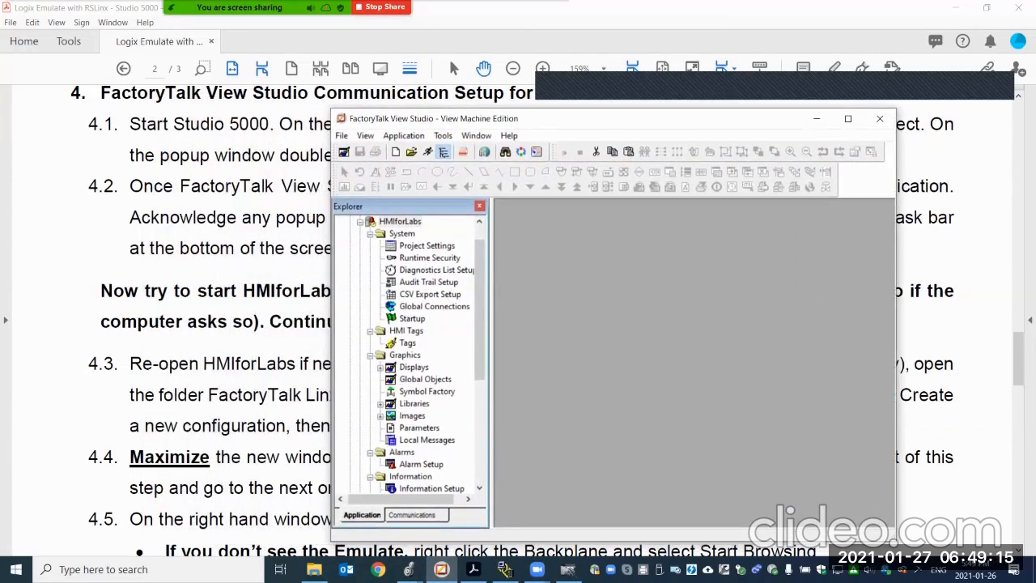
pyautogui.scroll(-4, 413, 356)
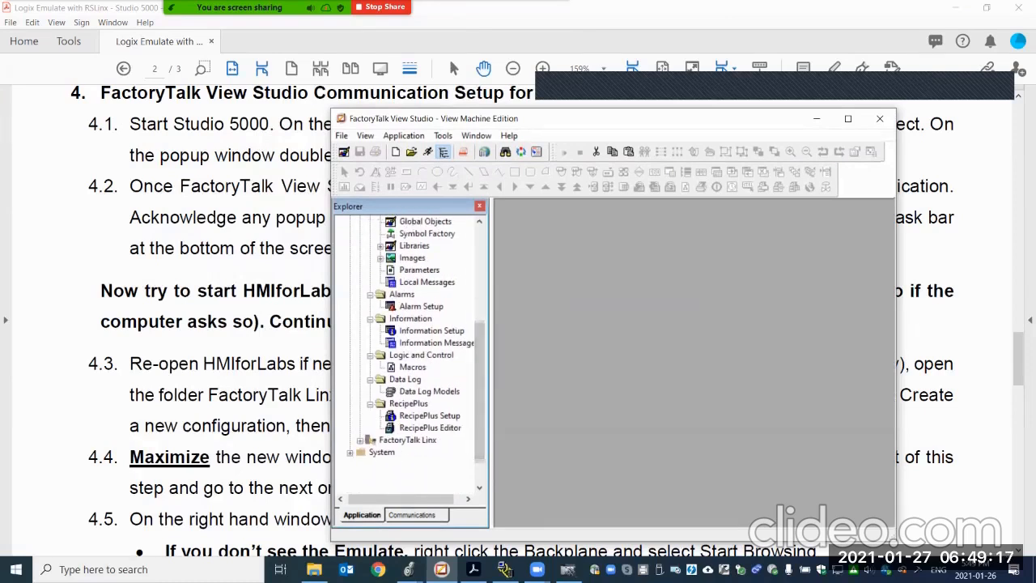
pyautogui.doubleClick(407, 441)
pyautogui.doubleClick(430, 464)
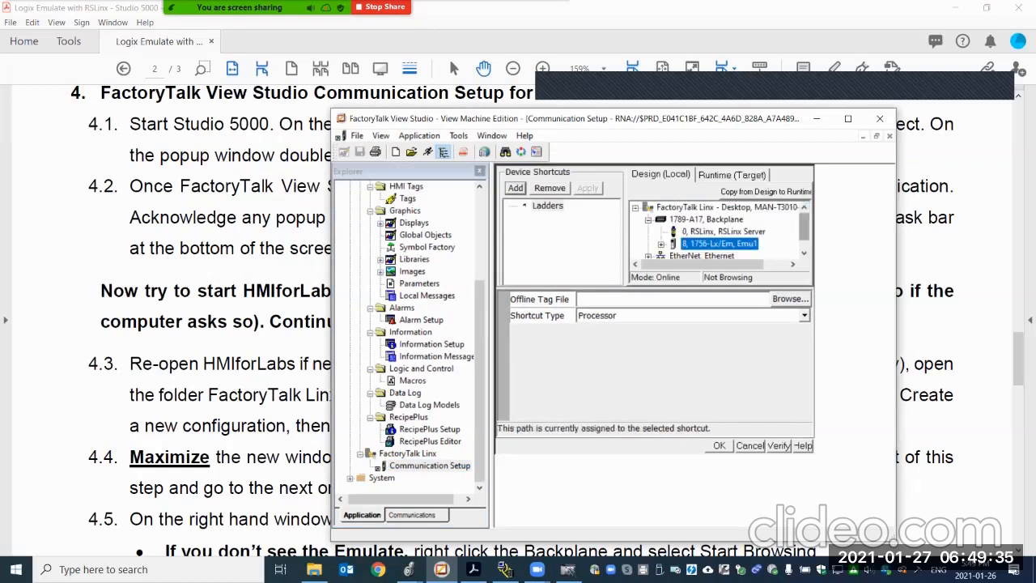
pyautogui.click(877, 136)
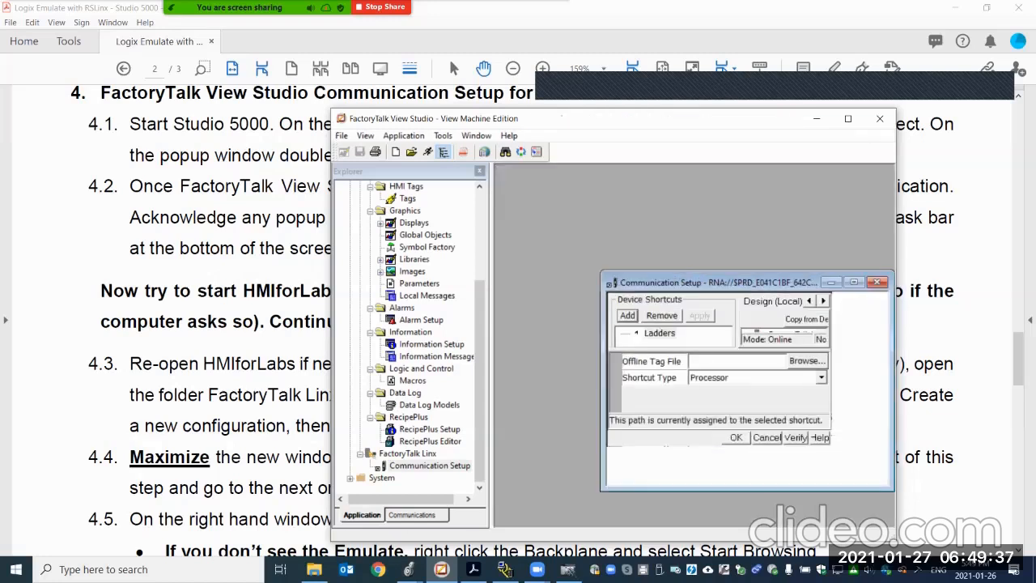
pyautogui.click(854, 282)
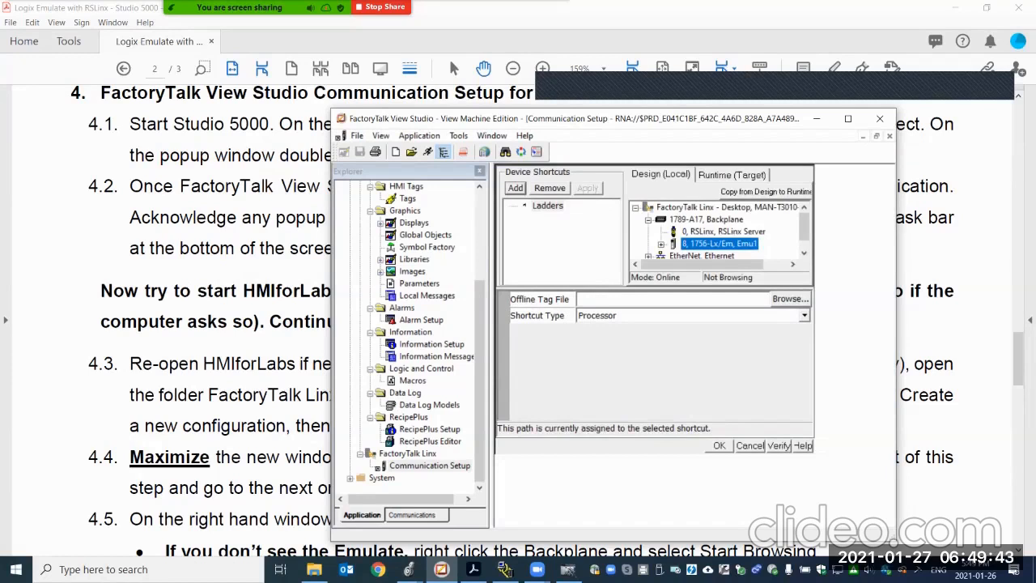
pyautogui.moveTo(896, 541); pyautogui.dragTo(1019, 559)
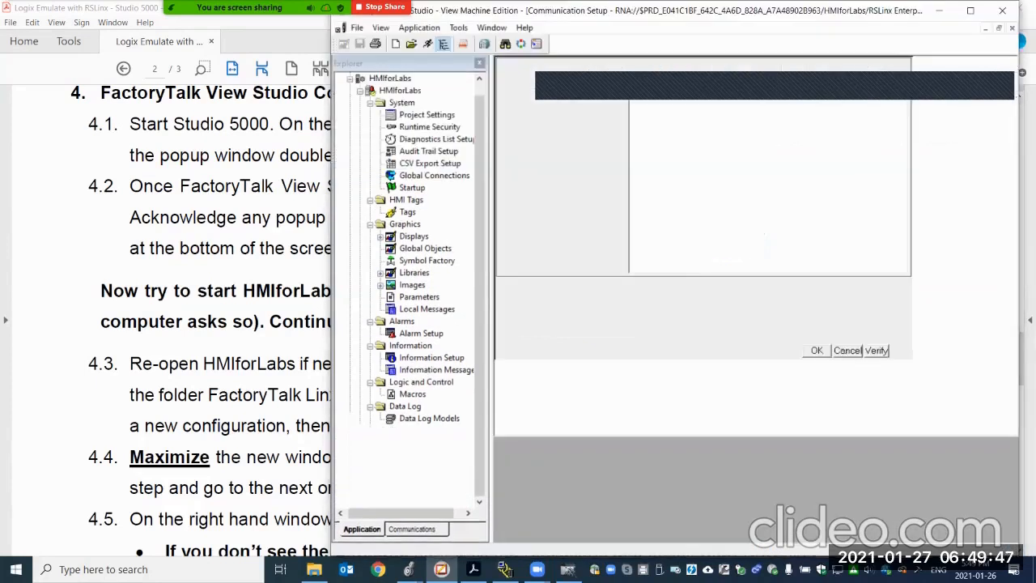
pyautogui.moveTo(608, 11); pyautogui.dragTo(450, 68)
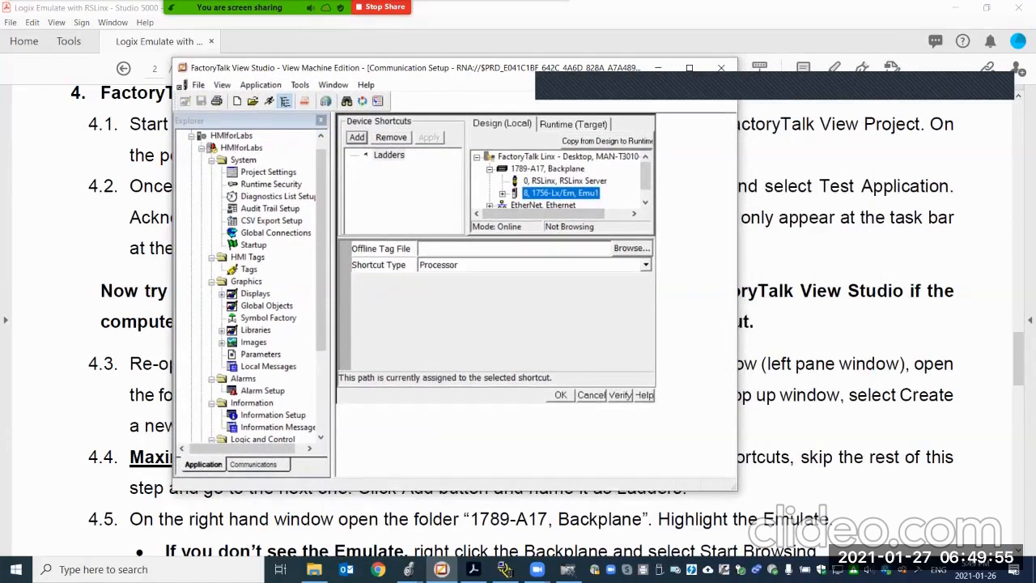
# Browse the 1789-A17 backplane and assign the Ladders device shortcut to the slot 8 1756-Lx/Em, Emu1 controller
pyautogui.click(389, 155)
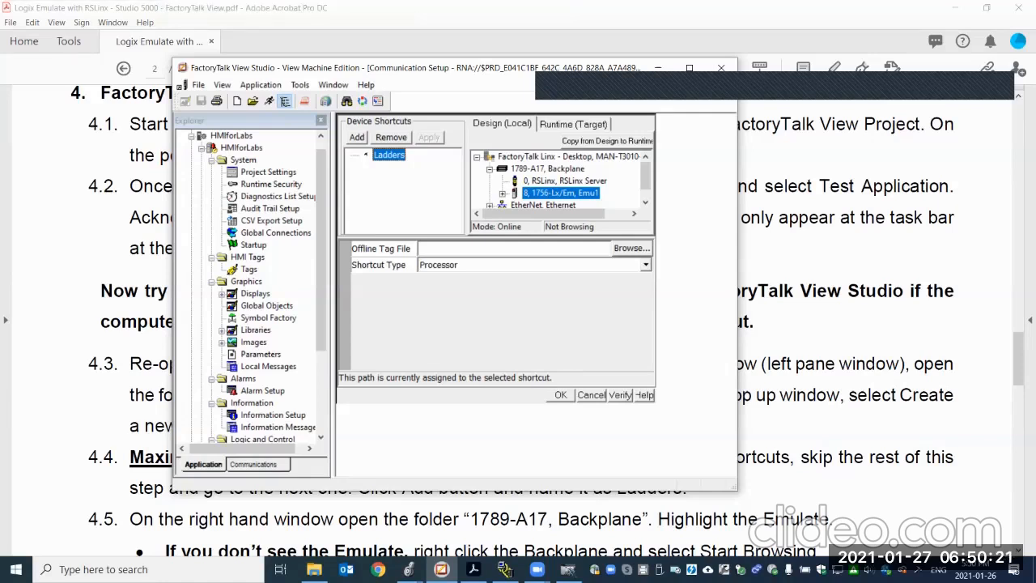
pyautogui.rightClick(559, 169)
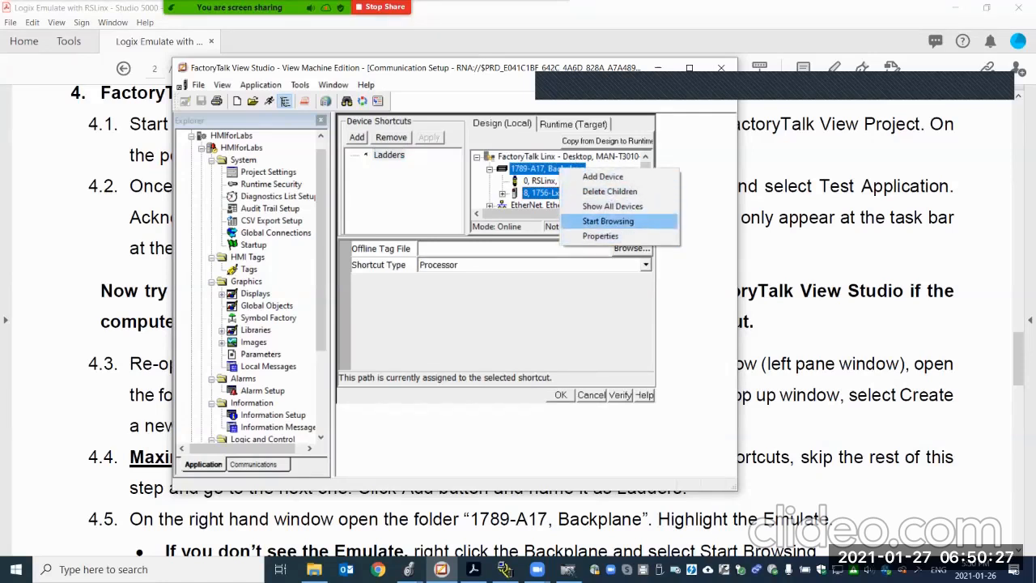
pyautogui.click(608, 221)
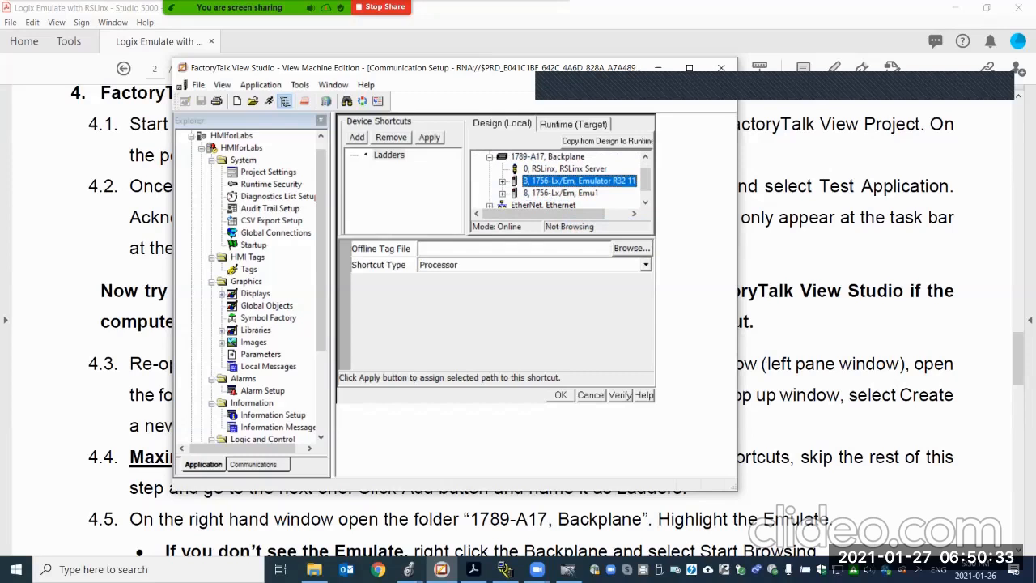
pyautogui.click(429, 137)
# Copy the design communication configuration to the runtime target and save the Communication Setup changes
pyautogui.click(607, 141)
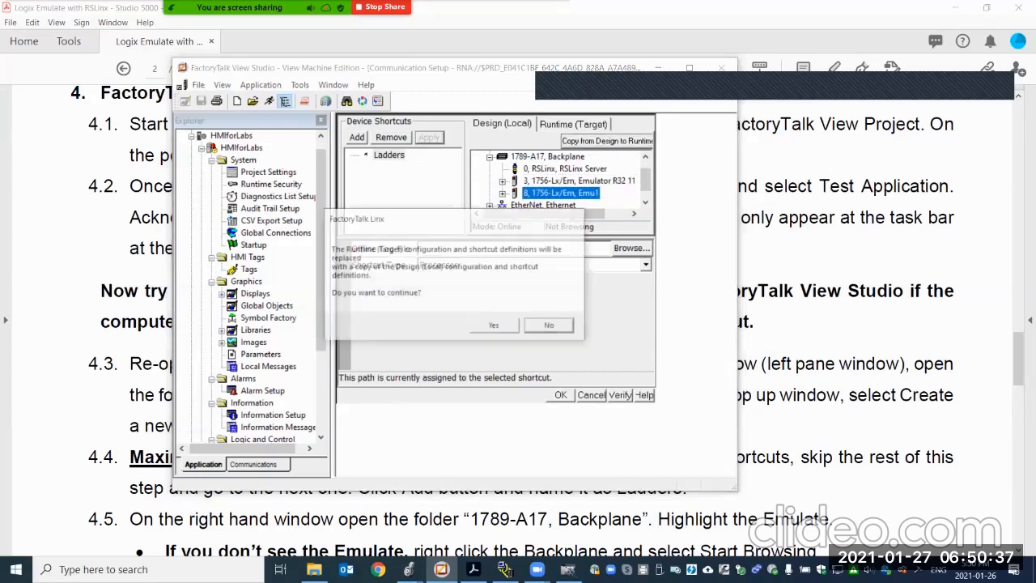
pyautogui.click(495, 326)
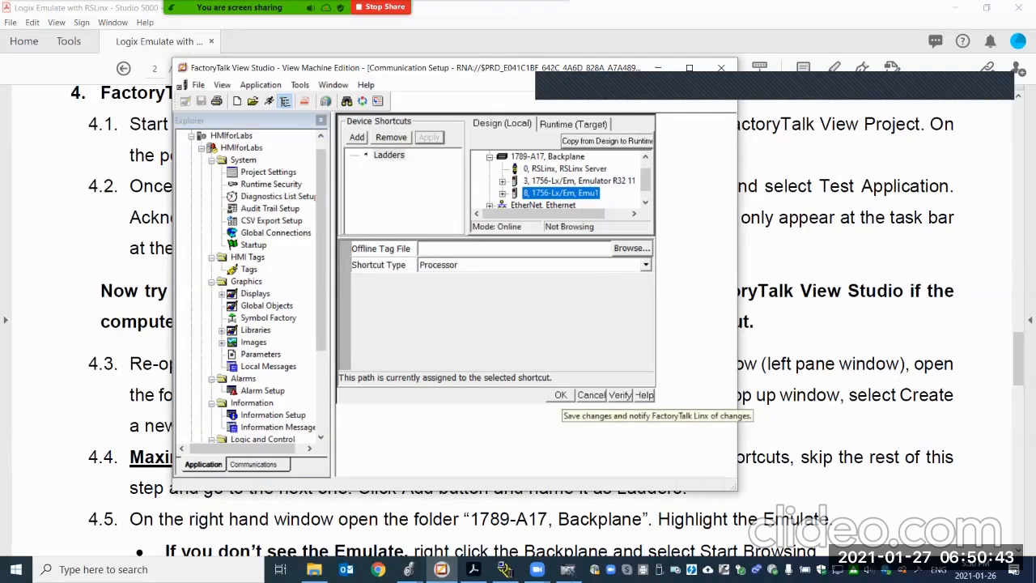
pyautogui.click(561, 395)
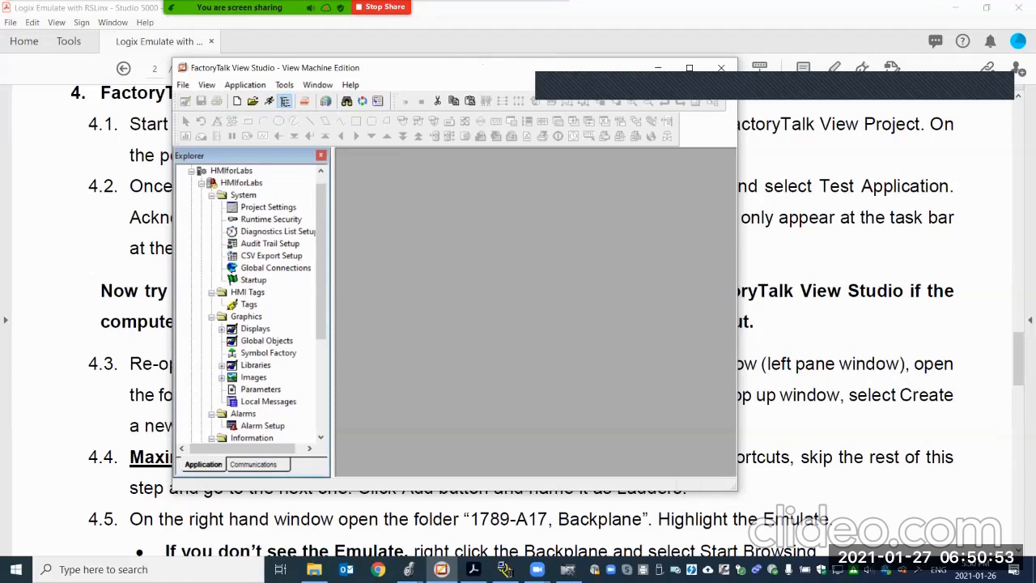
pyautogui.click(668, 85)
pyautogui.click(663, 114)
pyautogui.moveTo(203, 59)
pyautogui.mouseDown()
pyautogui.moveTo(176, 73)
pyautogui.moveTo(251, 82)
pyautogui.moveTo(203, 60)
pyautogui.mouseUp()
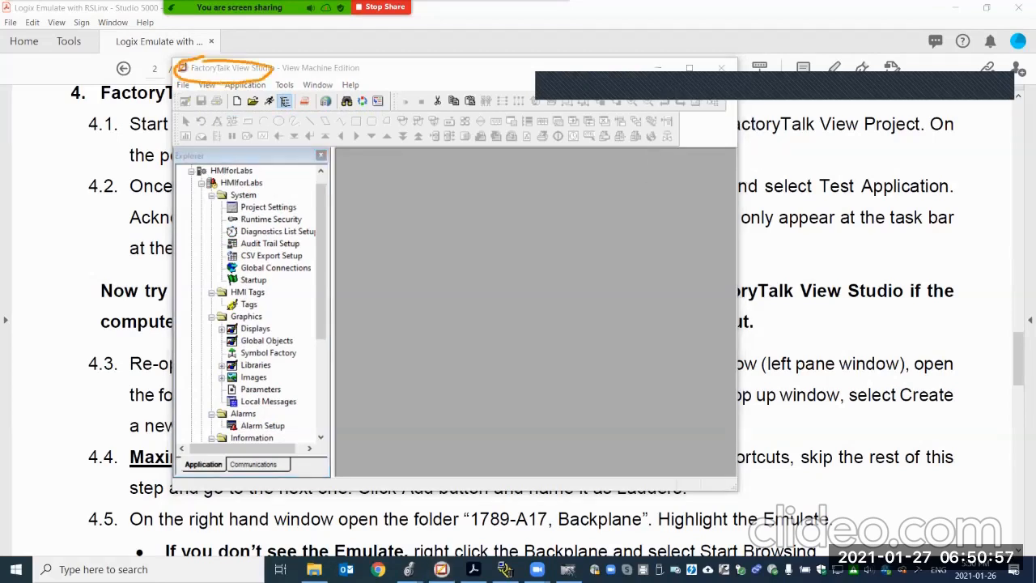
pyautogui.click(942, 86)
pyautogui.click(968, 113)
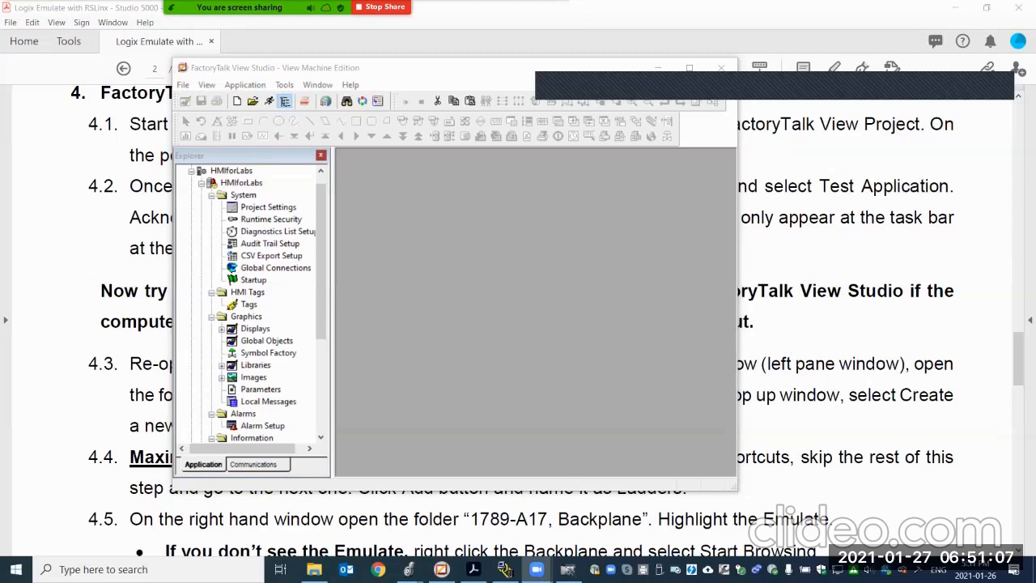
# Run Test Application for HMIforLabs and allow UnpackMER.dll in FactoryTalk Linx to make changes
pyautogui.click(246, 85)
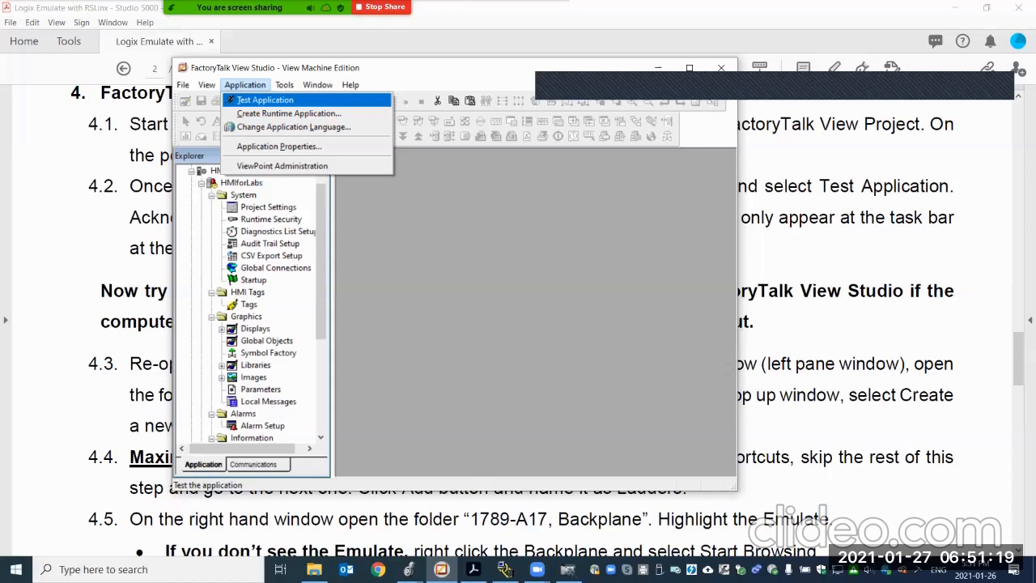
pyautogui.press('Down')
pyautogui.press('Up')
pyautogui.press('Return')
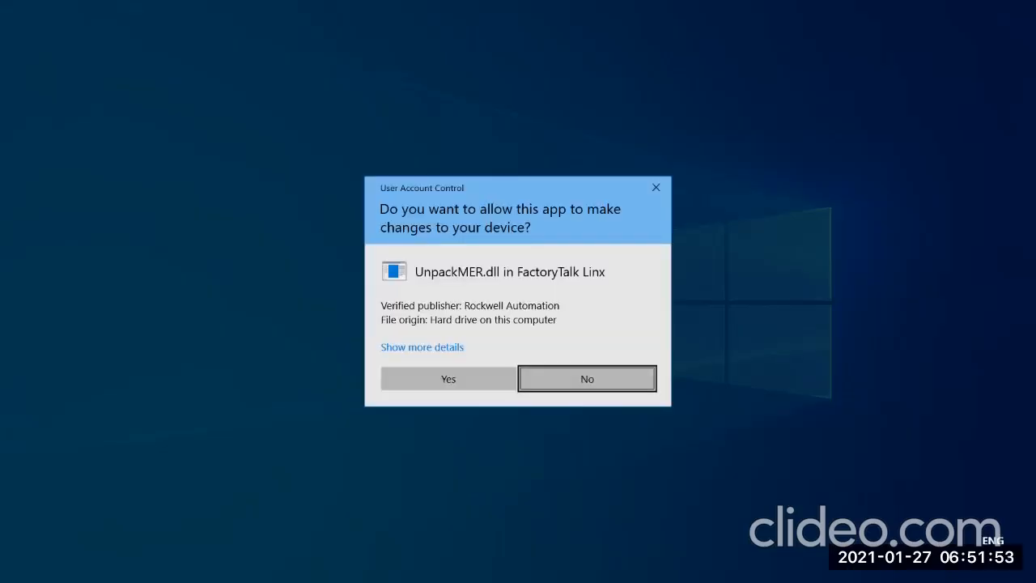
pyautogui.click(449, 379)
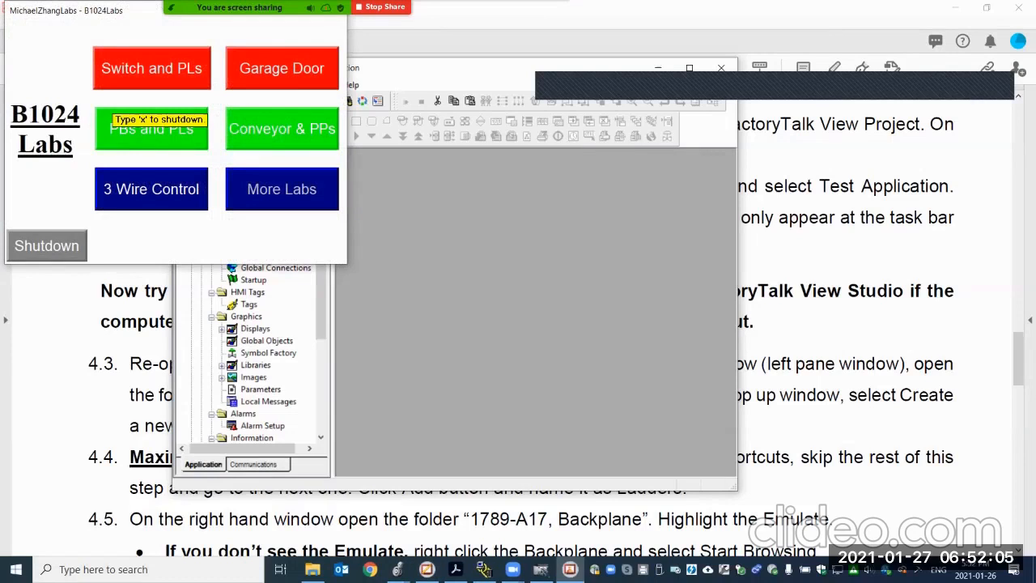
# Move the B1024Labs HMI test window over the empty View Studio workspace
pyautogui.moveTo(123, 15); pyautogui.dragTo(740, 256)
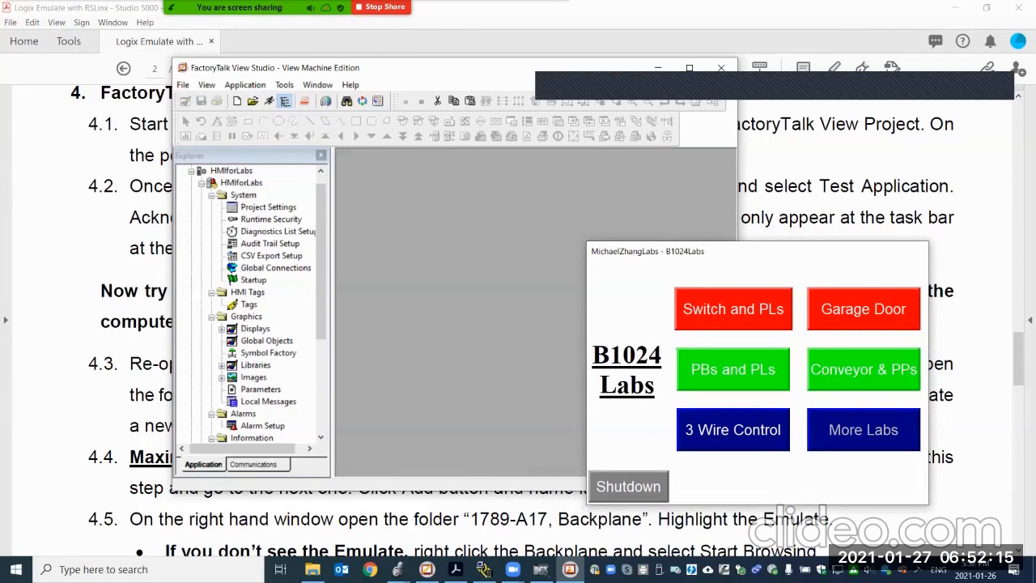
pyautogui.moveTo(737, 249); pyautogui.dragTo(718, 248)
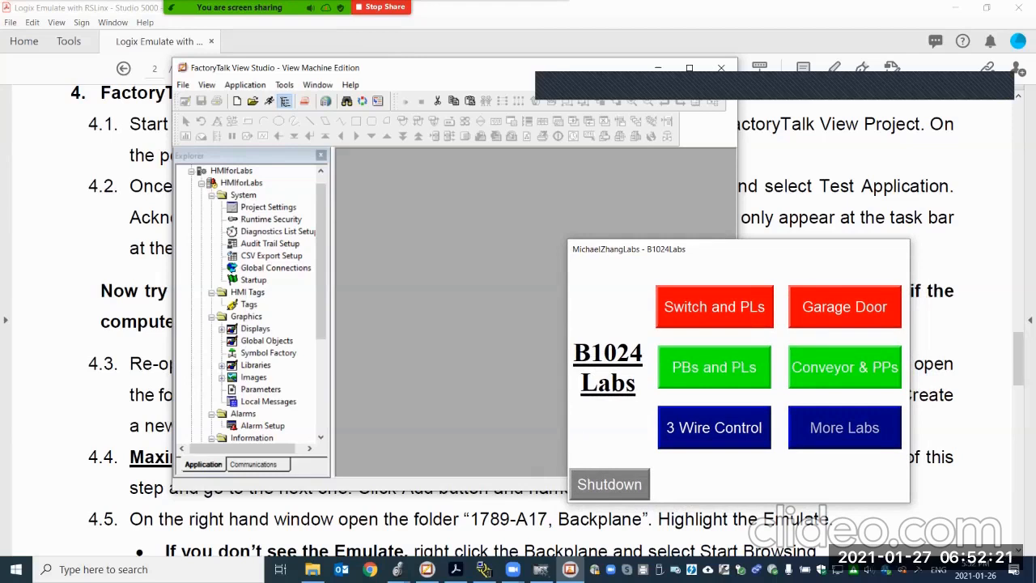
pyautogui.moveTo(703, 254); pyautogui.dragTo(510, 180)
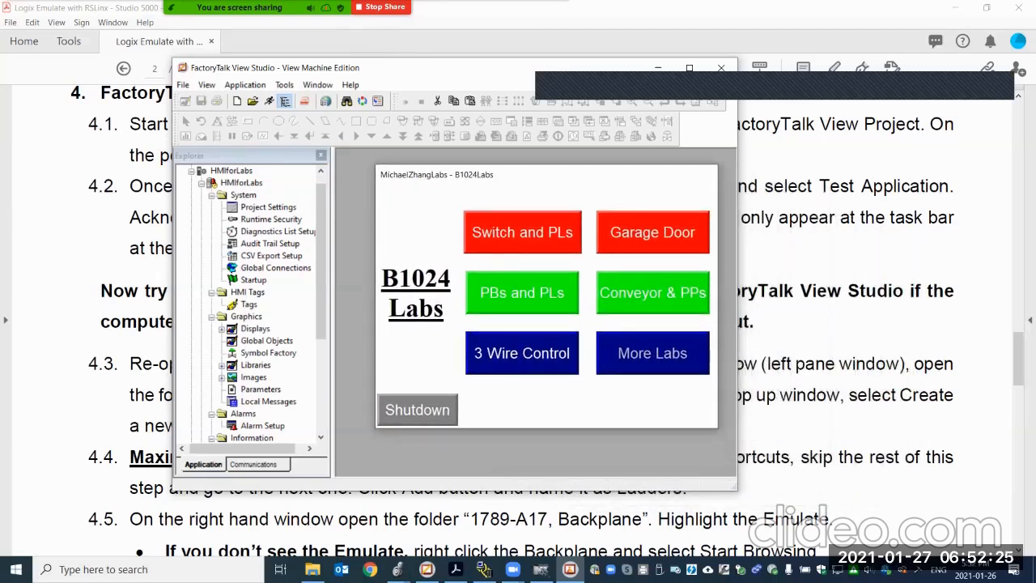
# Return to the PDF guide and review steps 4.3 to 4.8 on setting up communication with the Emulate
pyautogui.click(449, 56)
pyautogui.scroll(-5, 518, 324)
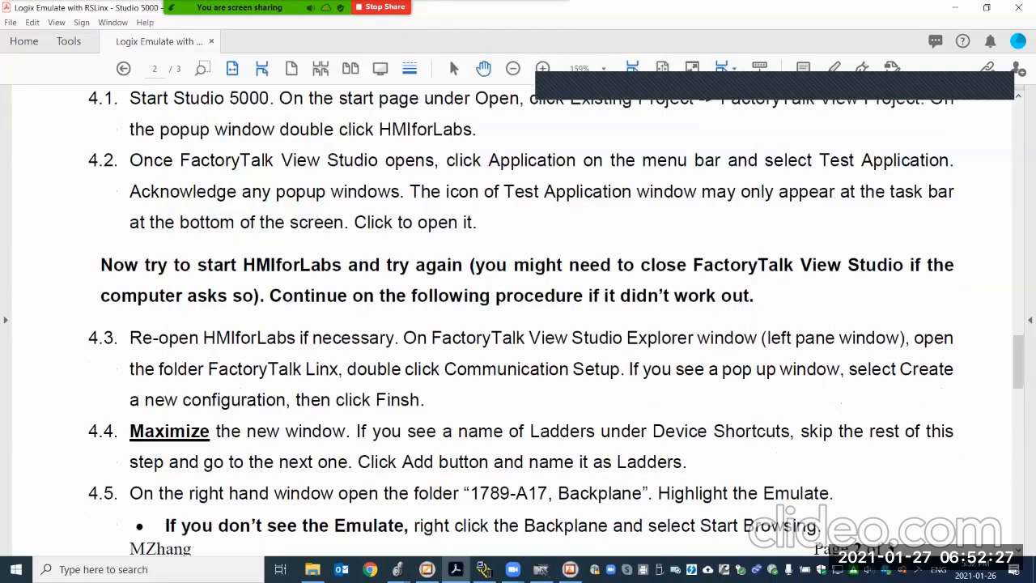
pyautogui.scroll(-4, 518, 324)
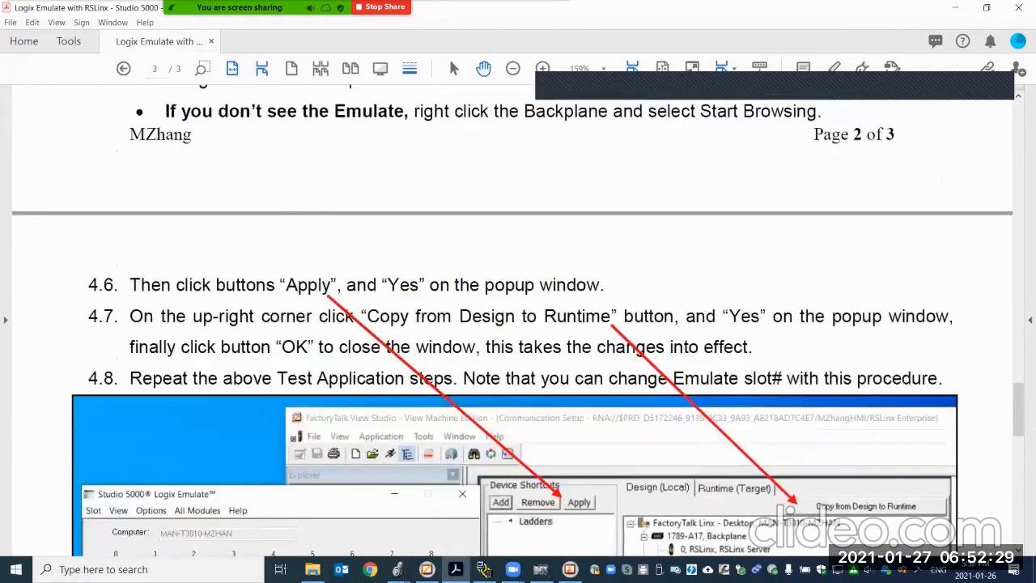
pyautogui.scroll(-2, 519, 324)
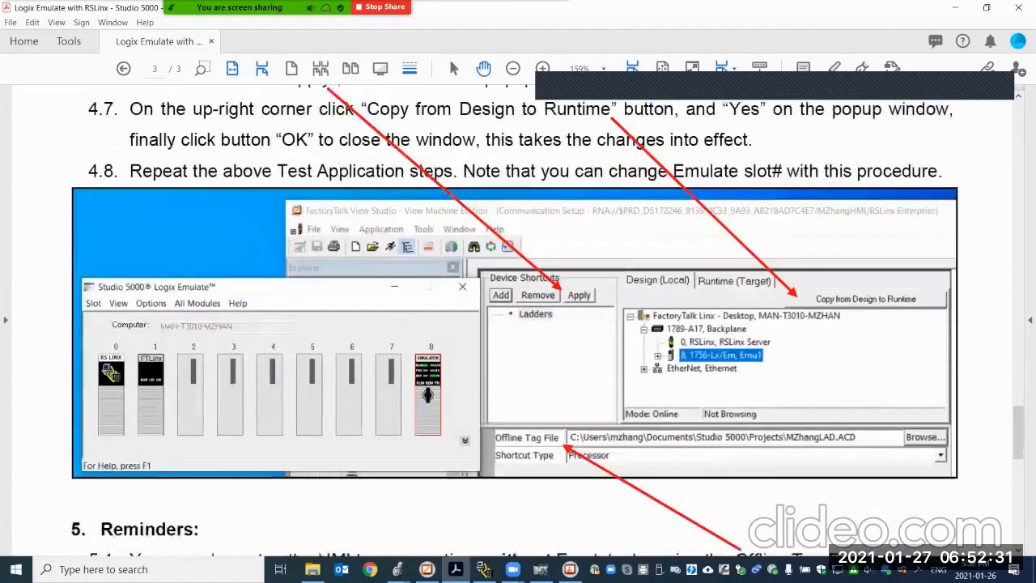
pyautogui.scroll(1, 518, 324)
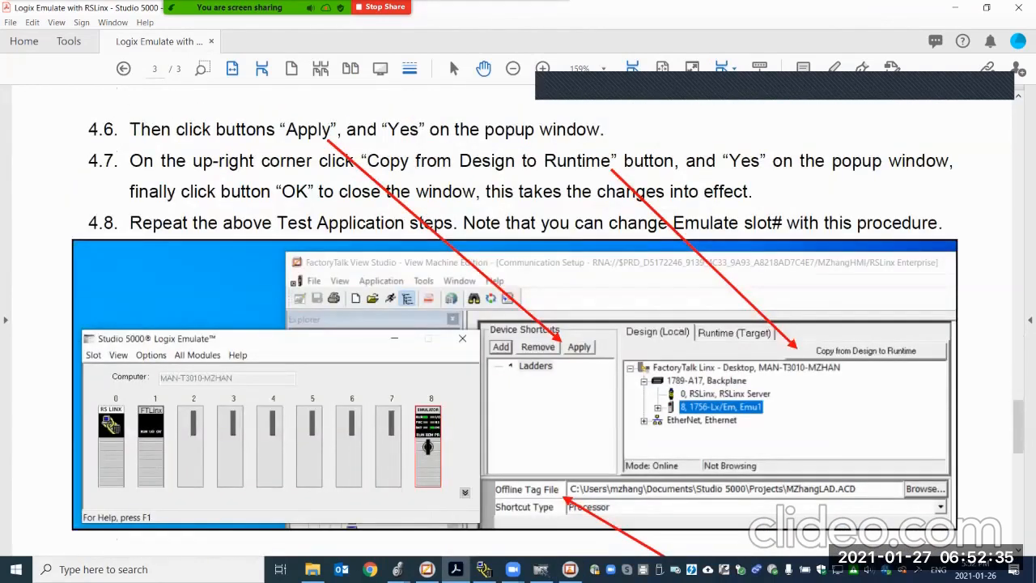
pyautogui.scroll(8, 518, 324)
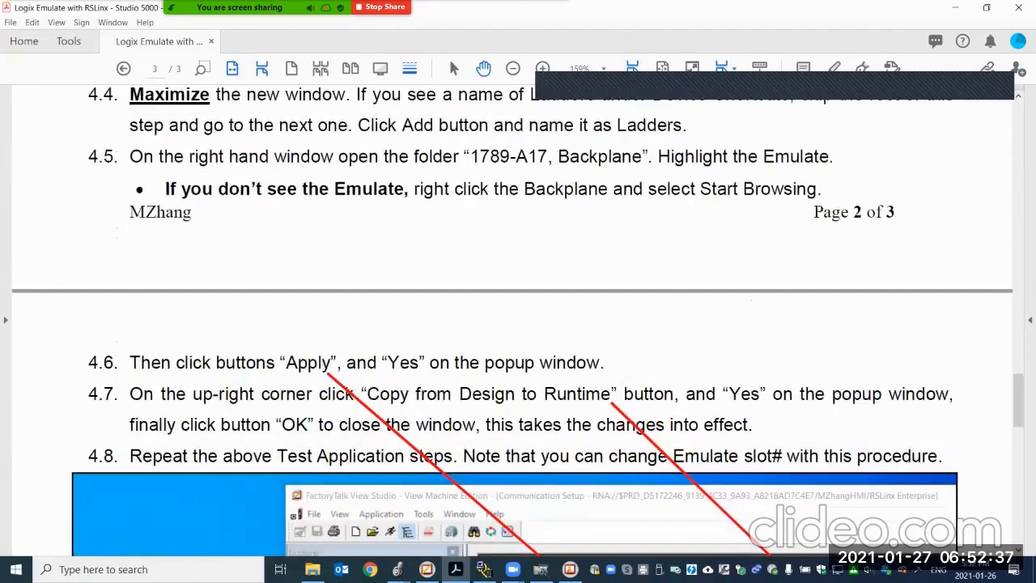
pyautogui.scroll(3, 519, 324)
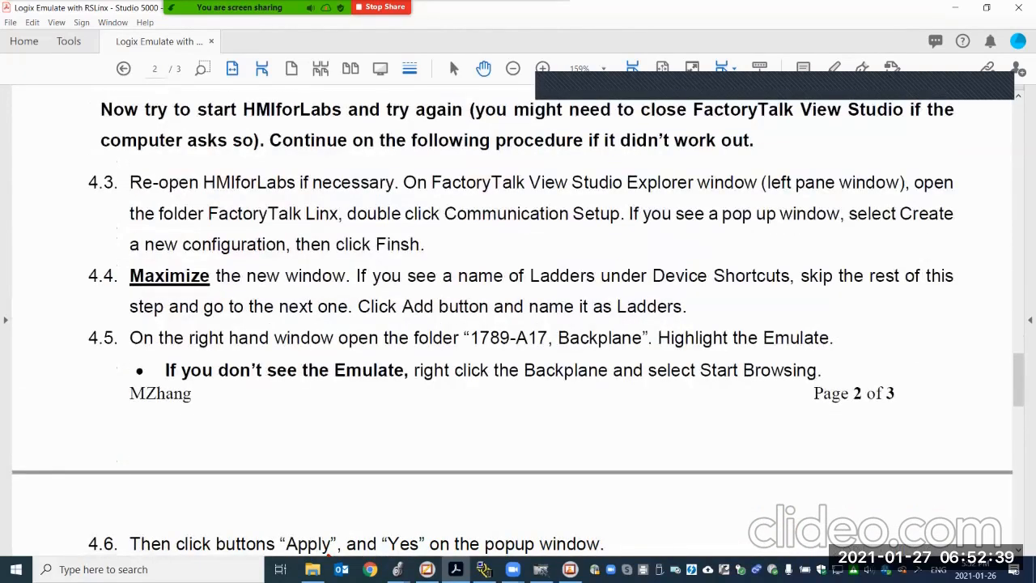
pyautogui.scroll(3, 518, 324)
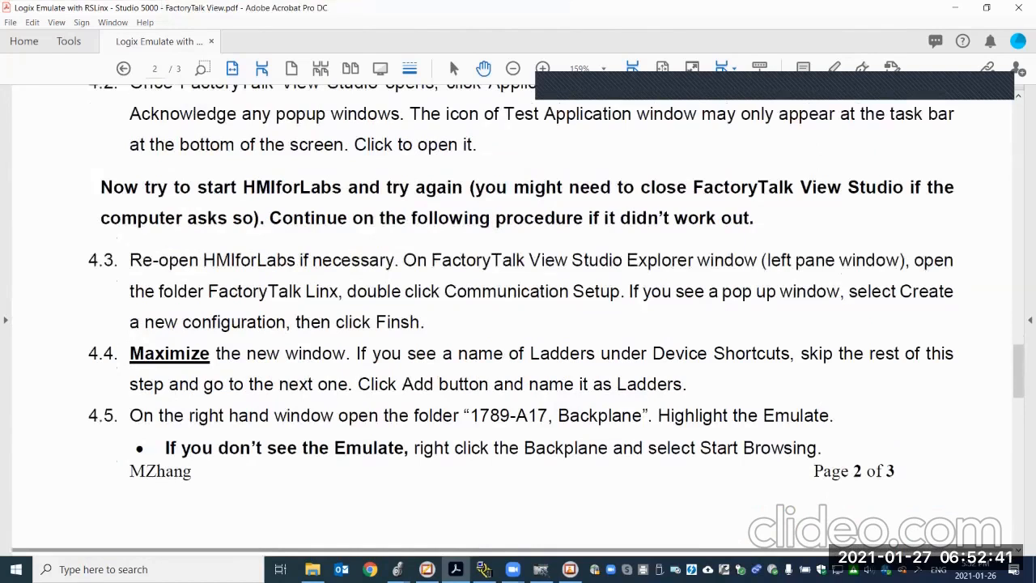
pyautogui.scroll(1, 519, 323)
pyautogui.scroll(-1, 518, 324)
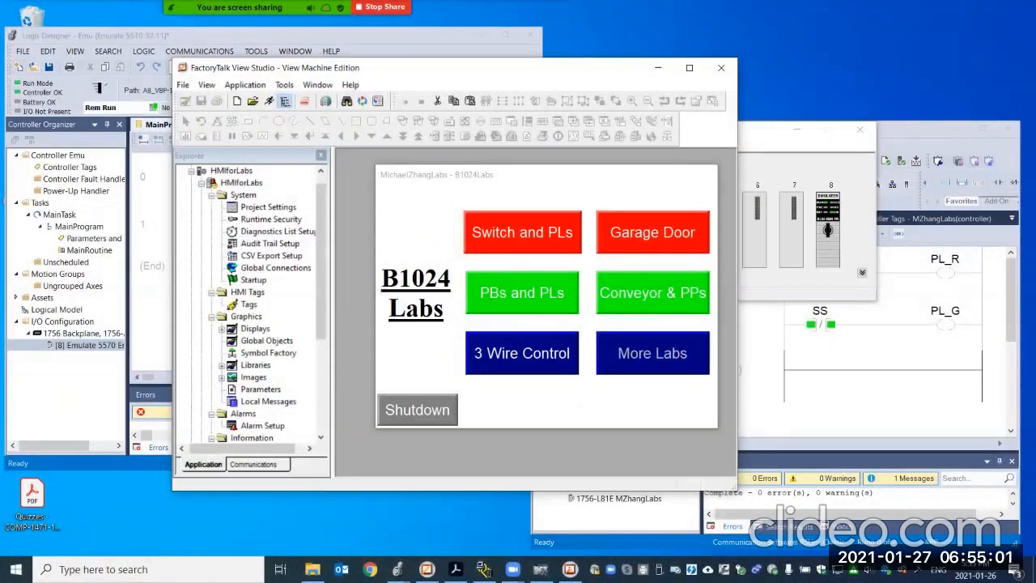
# Move the B1024Labs HMI test window and the FactoryTalk View Studio window apart on the desktop
pyautogui.moveTo(582, 177); pyautogui.dragTo(593, 281)
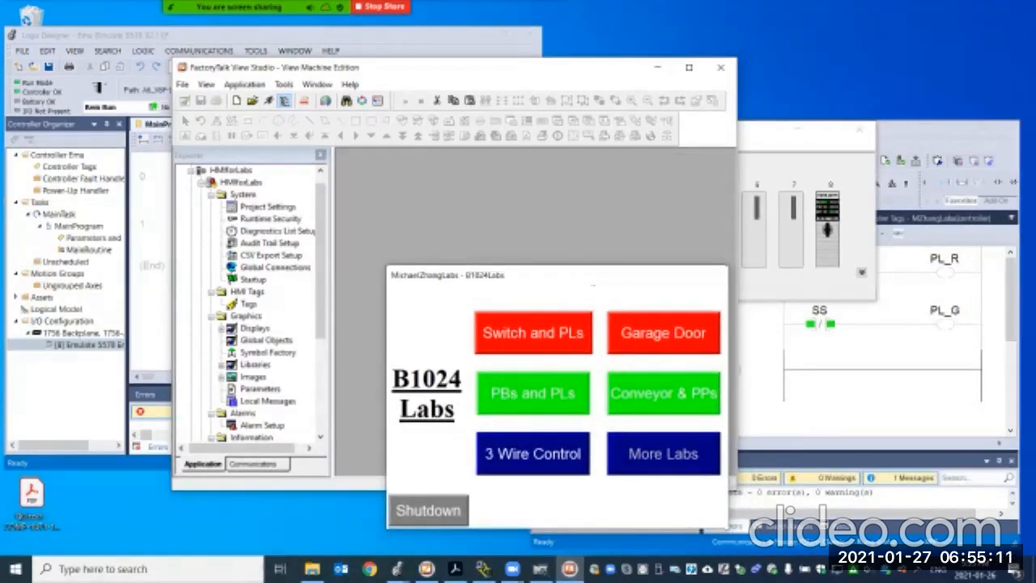
pyautogui.moveTo(592, 283); pyautogui.dragTo(577, 283)
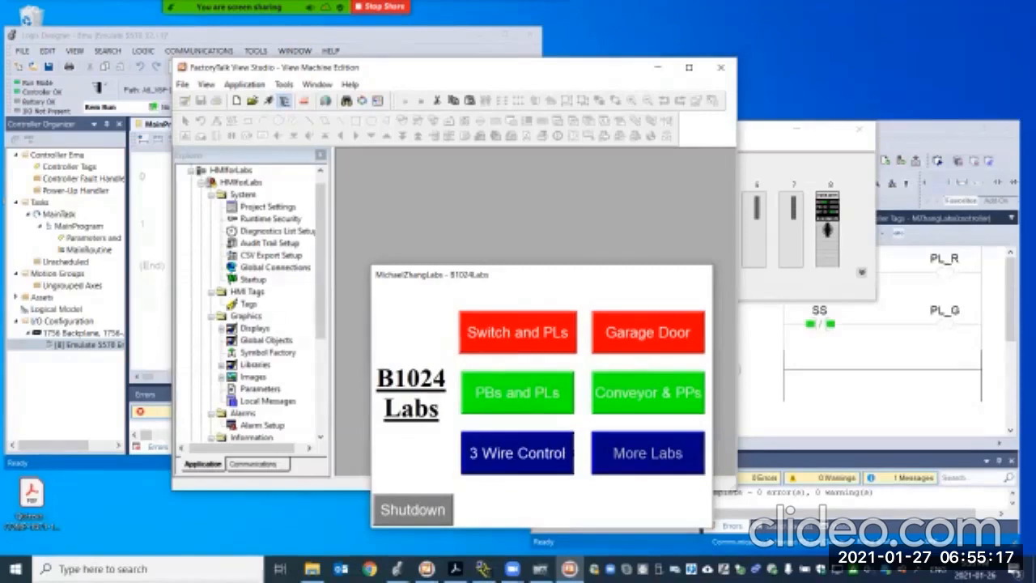
pyautogui.moveTo(502, 274); pyautogui.dragTo(670, 248)
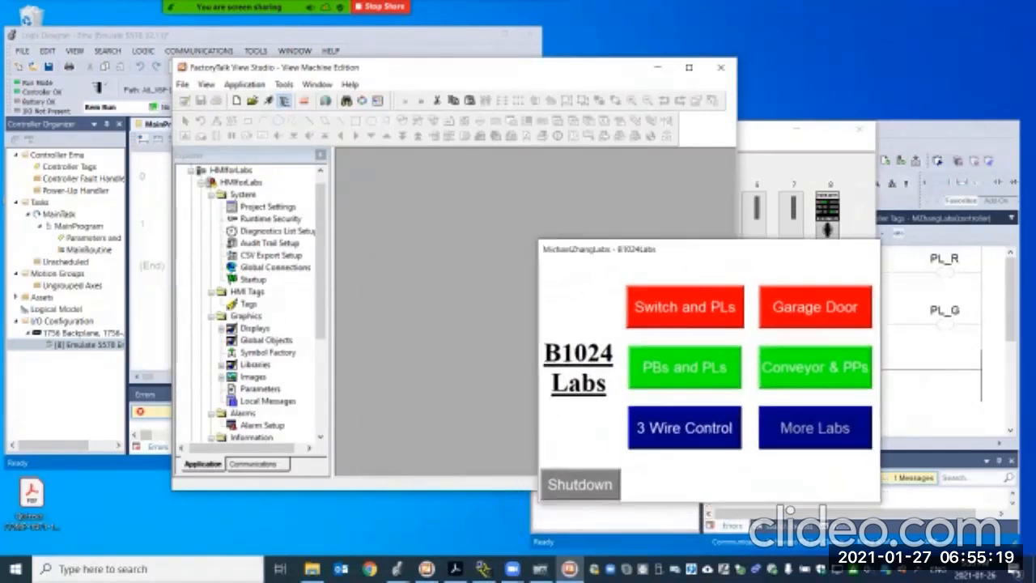
pyautogui.moveTo(466, 70); pyautogui.dragTo(320, 71)
# Run Test Application for HMIforLabs again and place the HMI test window over the empty View Studio workspace
pyautogui.click(101, 84)
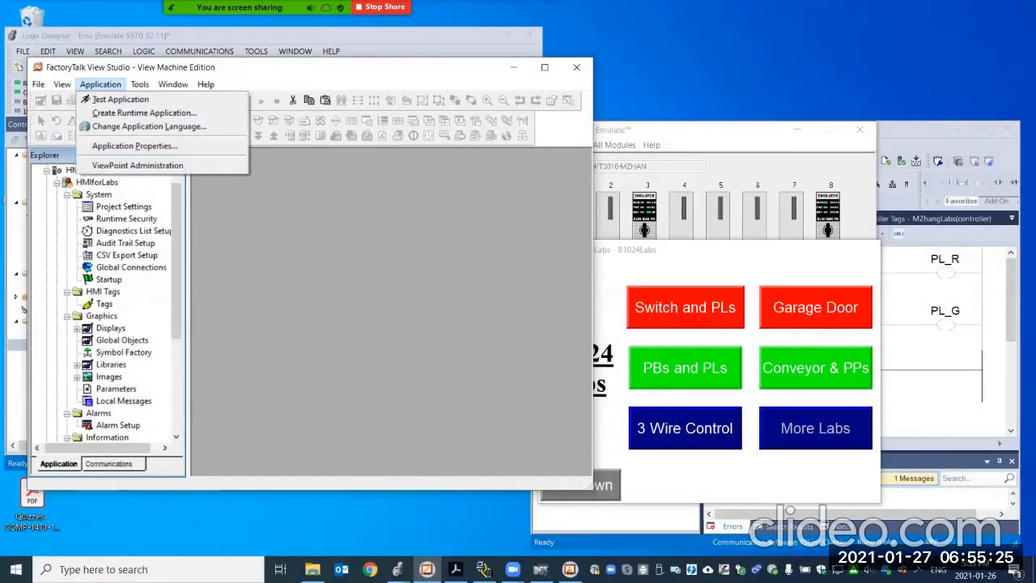
pyautogui.click(119, 99)
pyautogui.moveTo(693, 255); pyautogui.dragTo(374, 165)
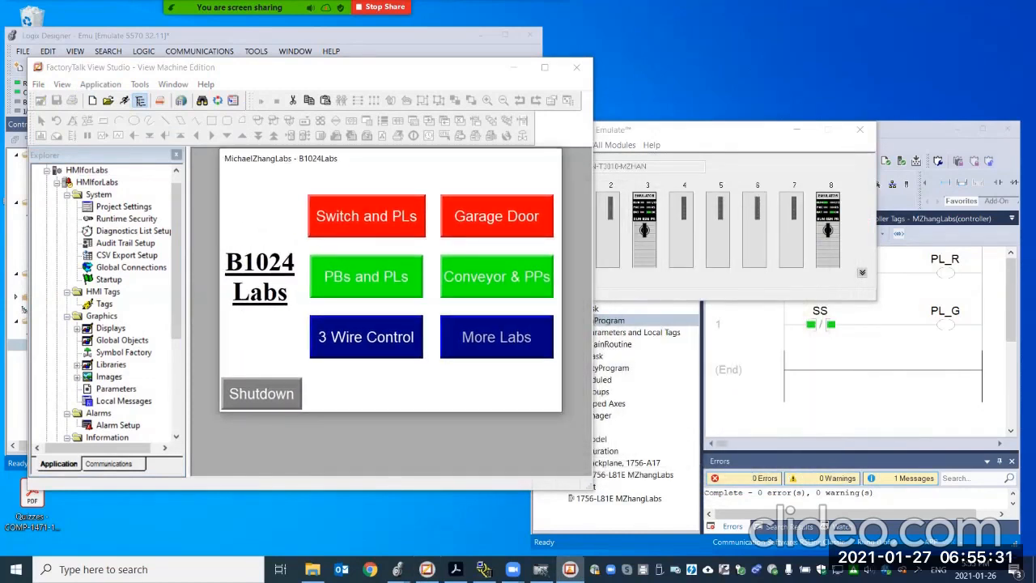
# Clear the desktop and arrange only the HMI test window, Logix Emulate and the Emu project in Logix Designer beside each other
pyautogui.click(1034, 572)
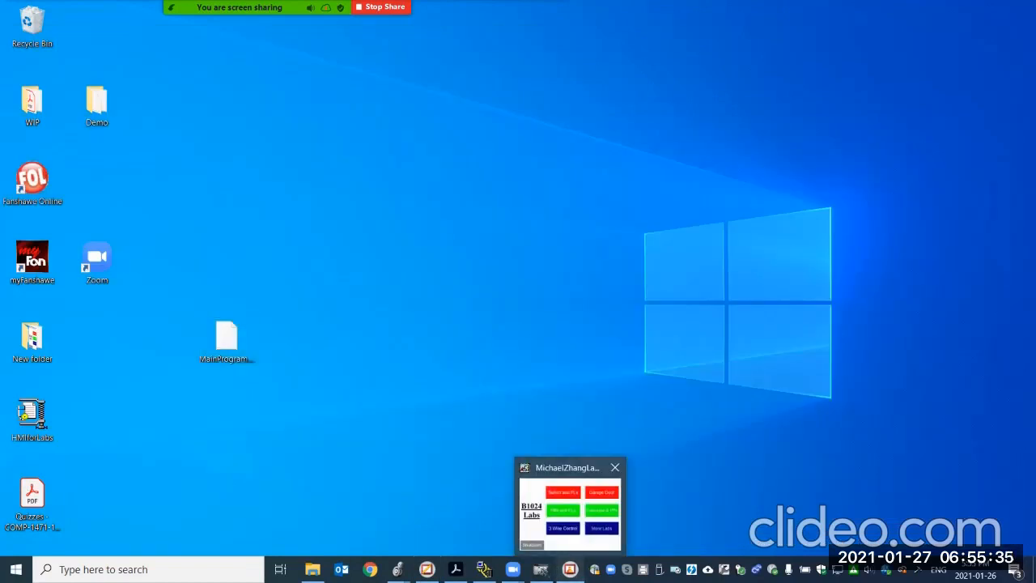
pyautogui.click(570, 569)
pyautogui.moveTo(432, 164); pyautogui.dragTo(277, 187)
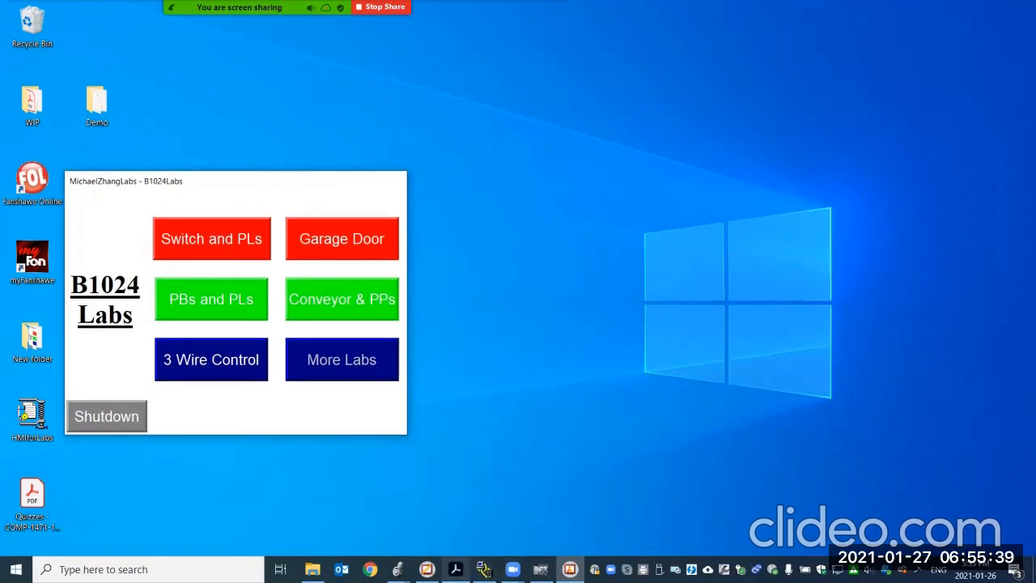
pyautogui.click(540, 569)
pyautogui.moveTo(701, 138); pyautogui.dragTo(613, 37)
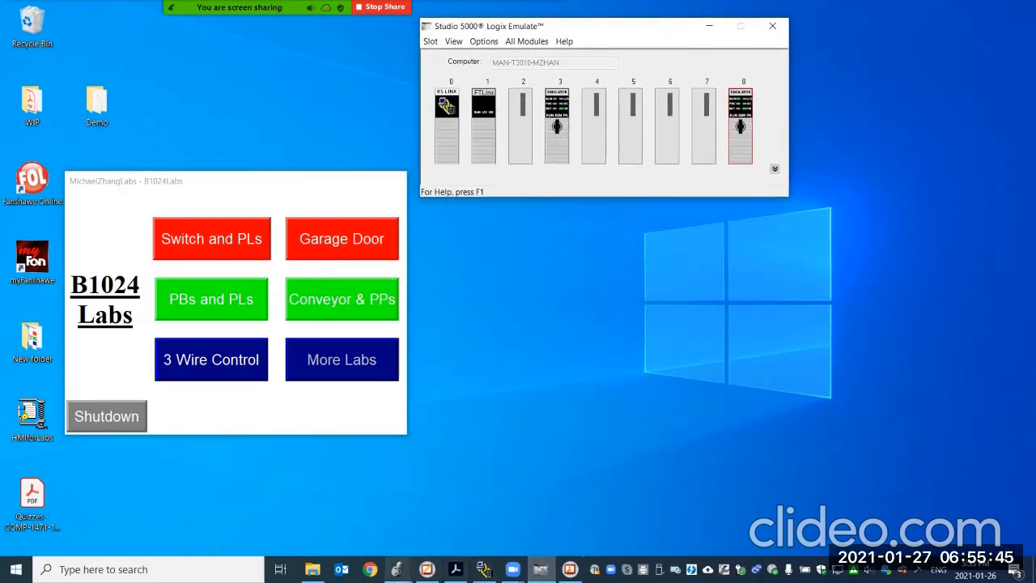
pyautogui.moveTo(397, 569)
pyautogui.click(352, 510)
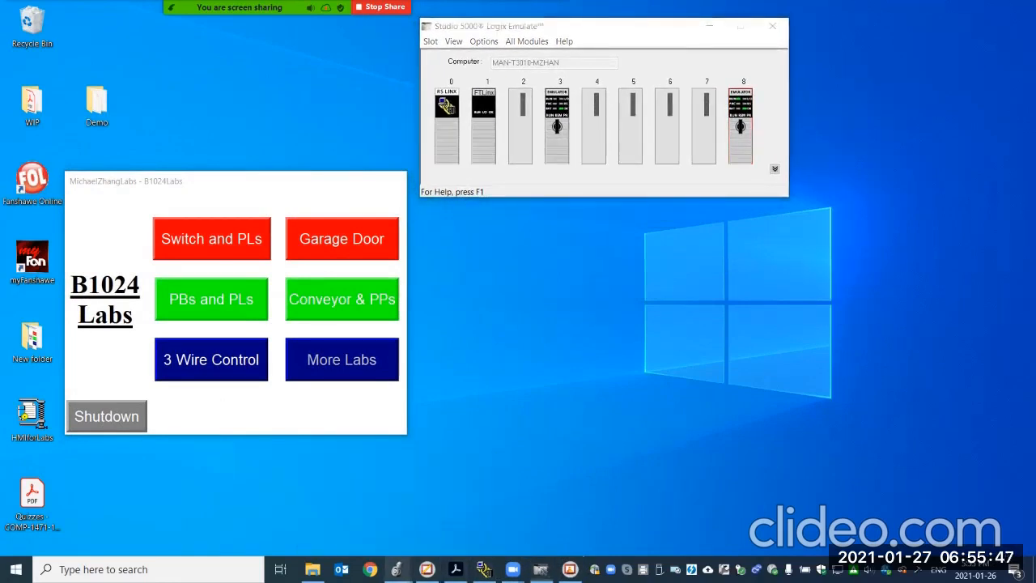
pyautogui.moveTo(259, 33); pyautogui.dragTo(679, 141)
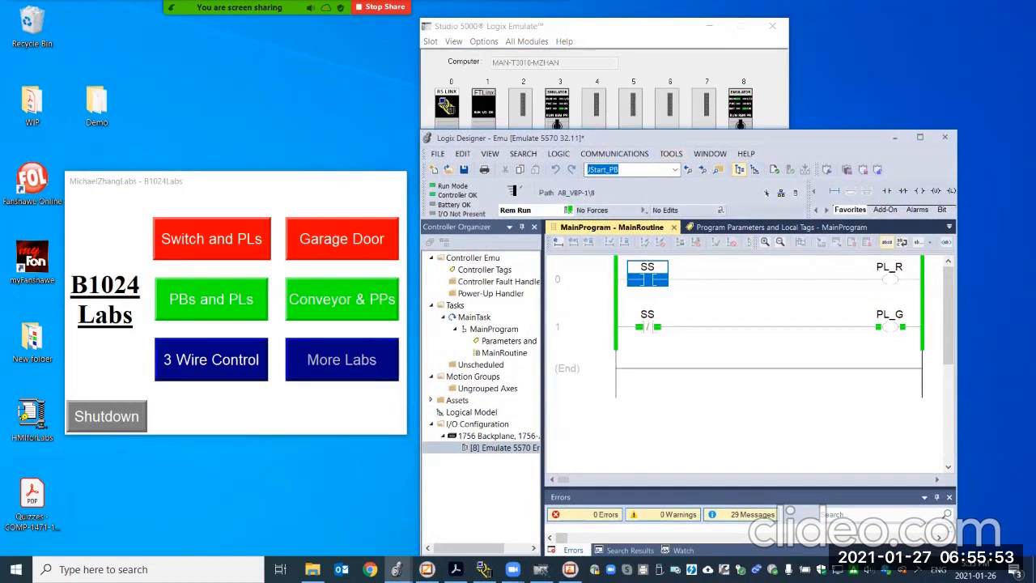
# Open the Switch and PLs display in the HMI and toggle the SS selector switch to test it against the ladder logic
pyautogui.click(211, 239)
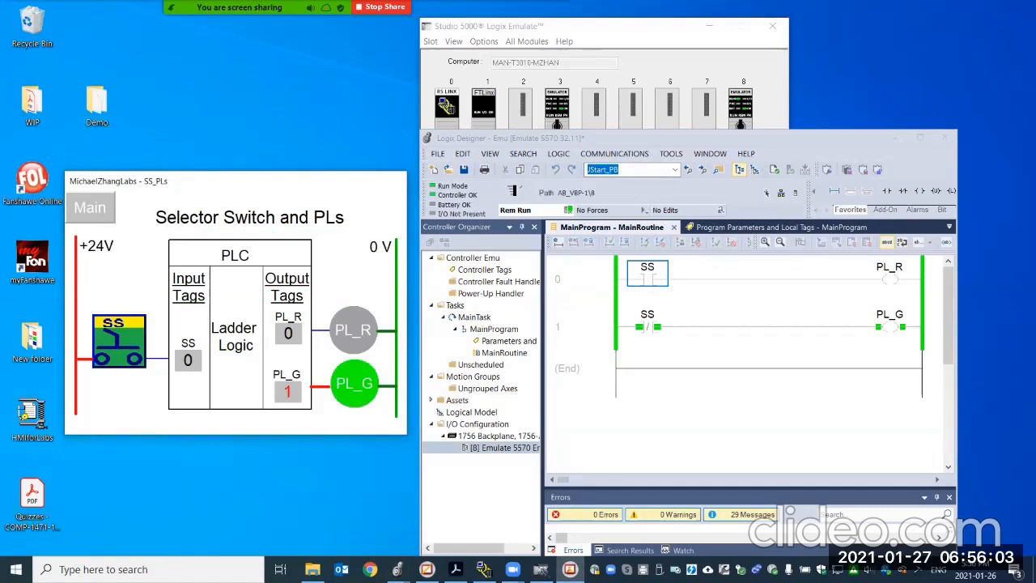
pyautogui.click(119, 342)
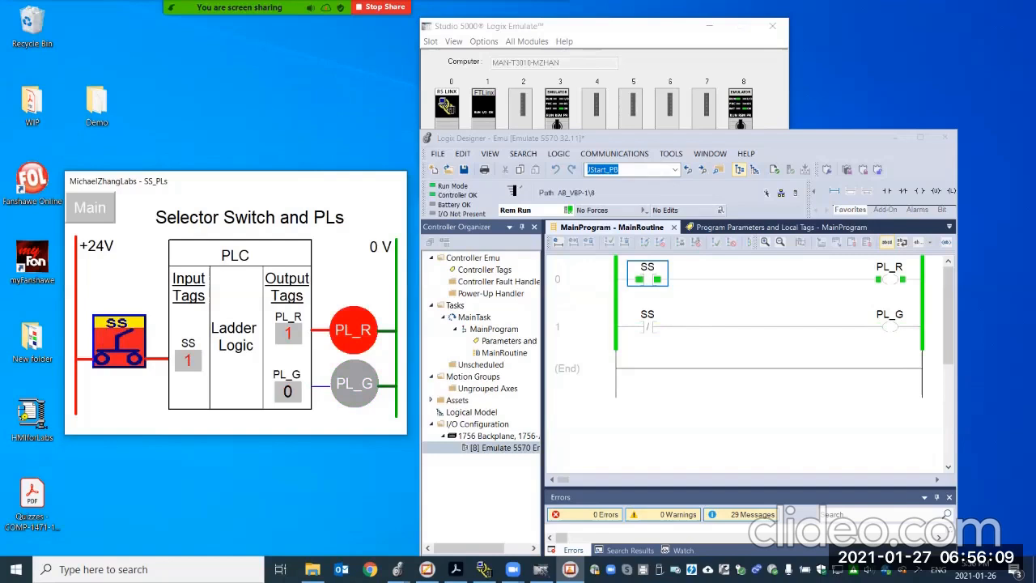
pyautogui.moveTo(639, 142); pyautogui.dragTo(633, 119)
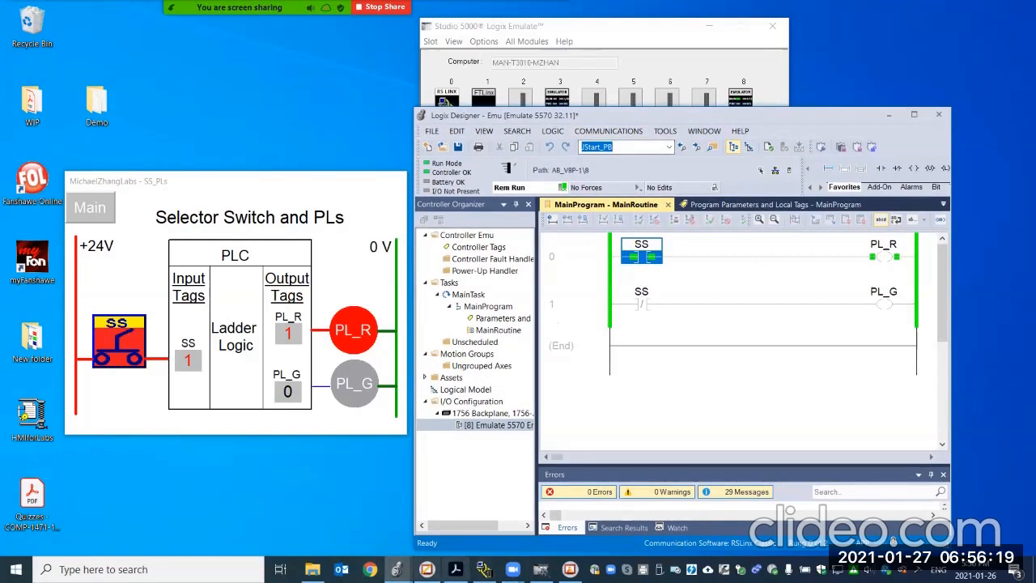
# Return to the PDF guide and review steps 4.5 to 4.8 and the section 5 reminders
pyautogui.click(427, 569)
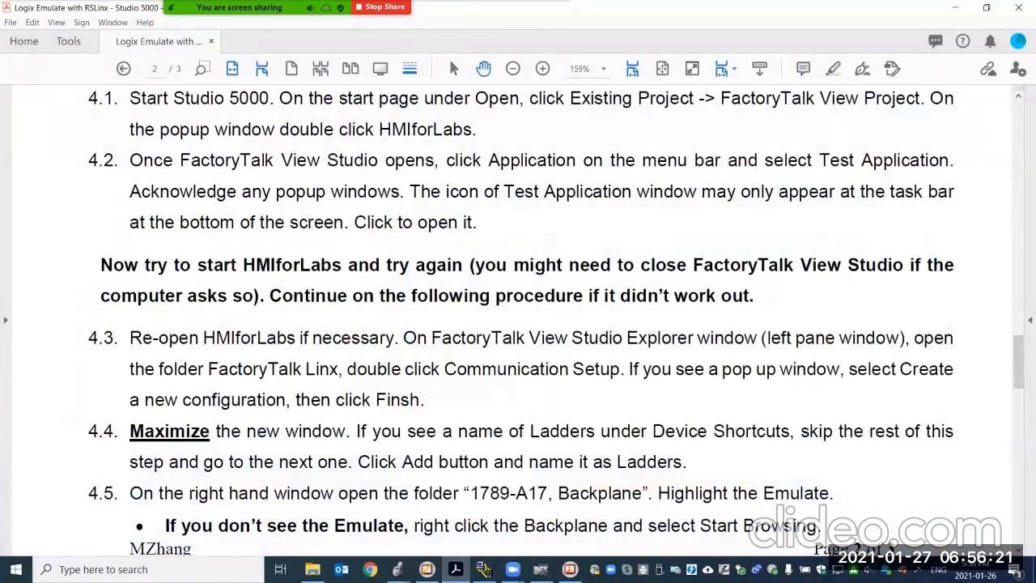
pyautogui.scroll(-4, 518, 324)
pyautogui.scroll(-5, 518, 324)
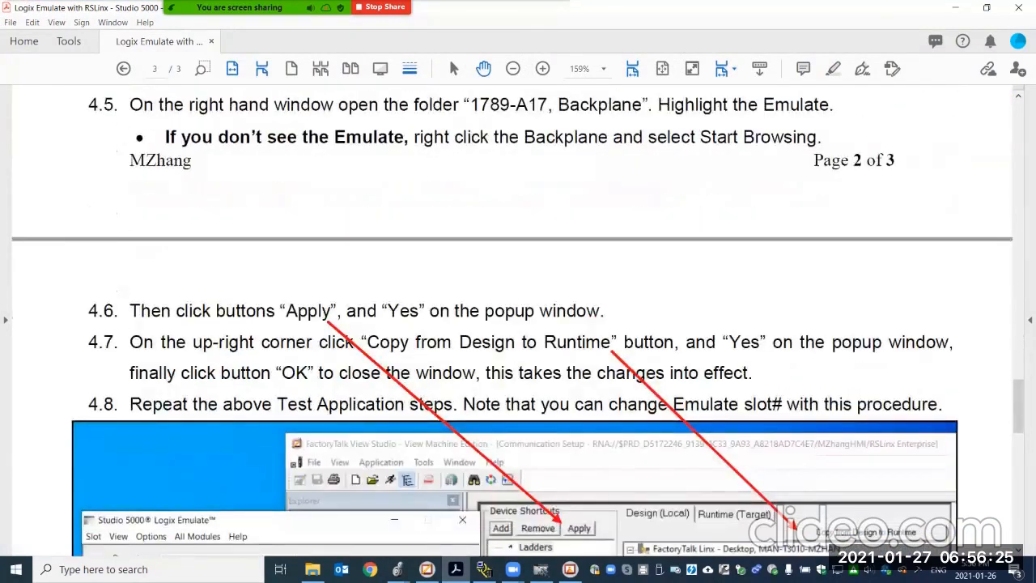
pyautogui.scroll(-5, 519, 323)
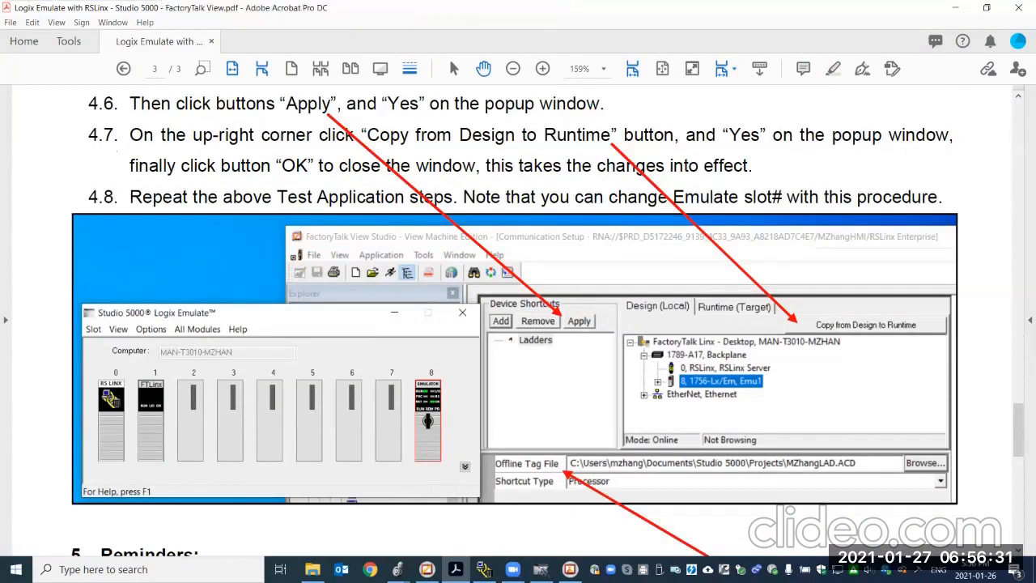
pyautogui.scroll(-2, 518, 323)
pyautogui.scroll(-8, 518, 324)
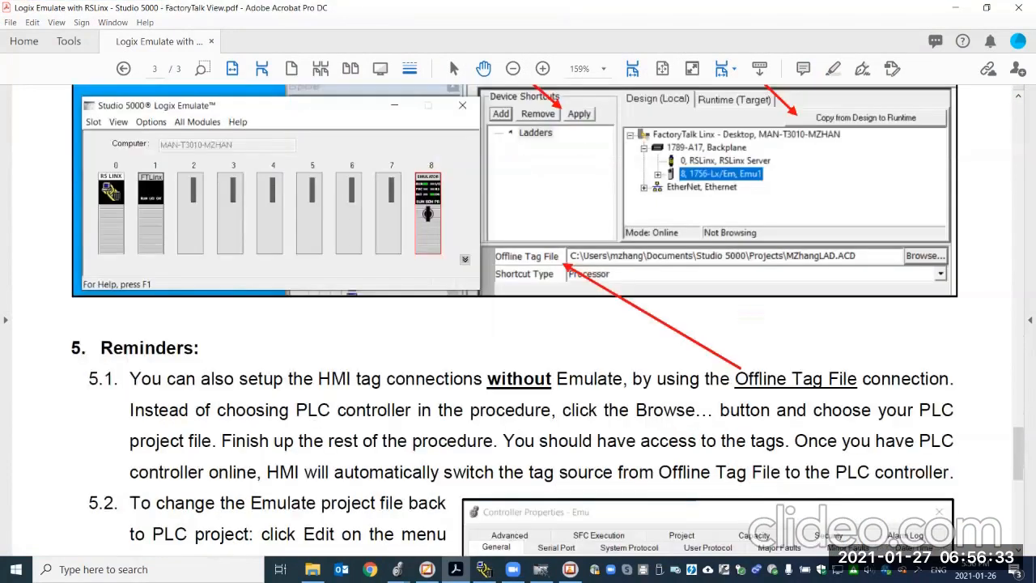
pyautogui.scroll(-2, 547, 323)
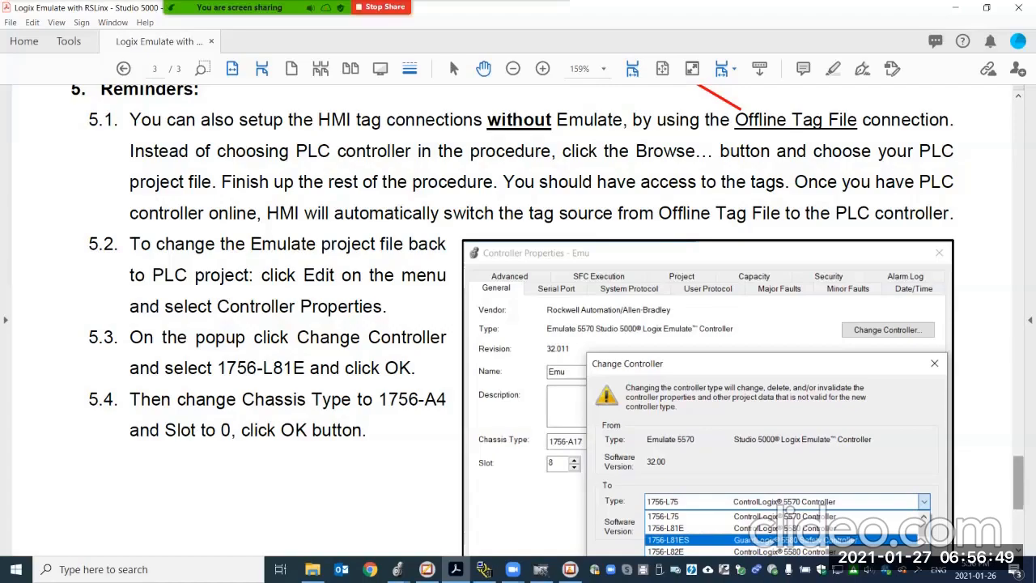
# Go back to the start of the guide and review sections 1 to 3, ending at the PLC project file configuration
pyautogui.scroll(20, 518, 320)
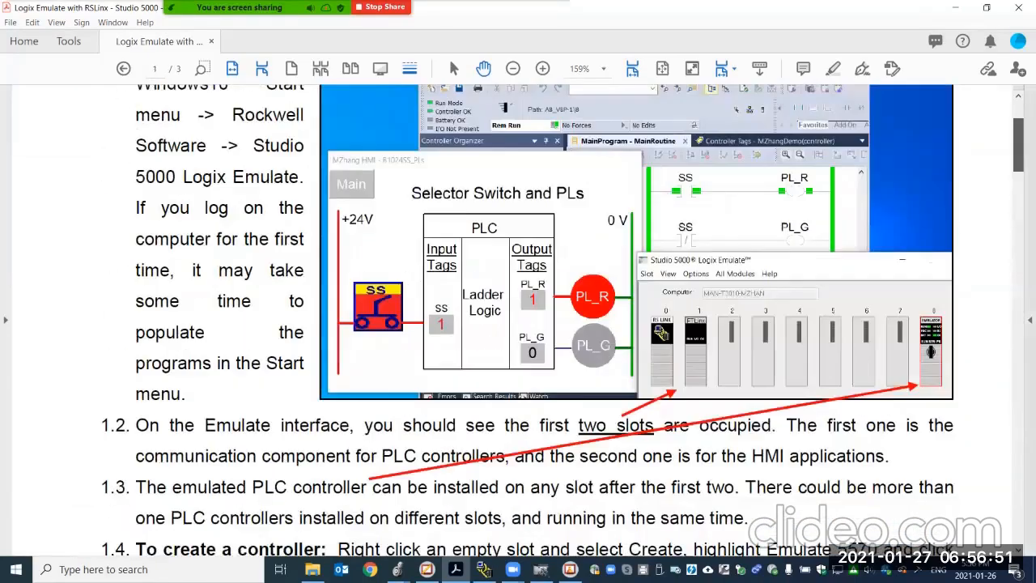
pyautogui.scroll(3, 518, 320)
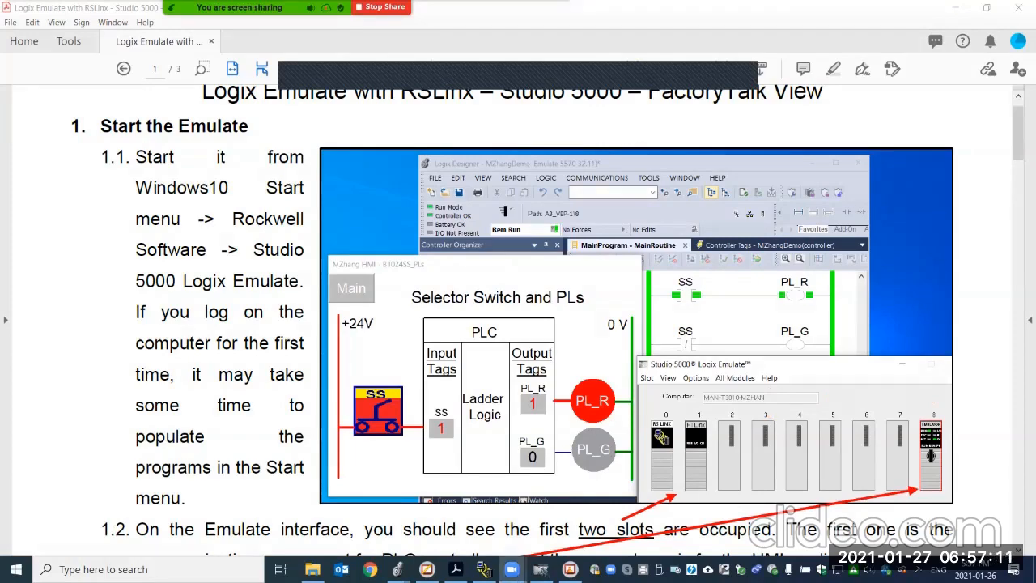
pyautogui.scroll(-3, 518, 324)
pyautogui.scroll(-8, 518, 324)
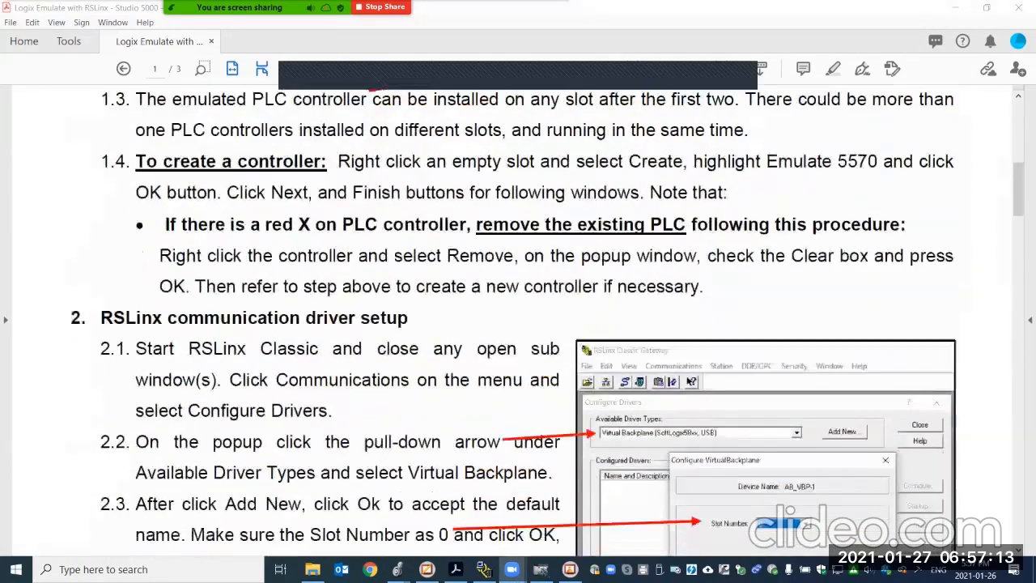
pyautogui.scroll(-9, 518, 324)
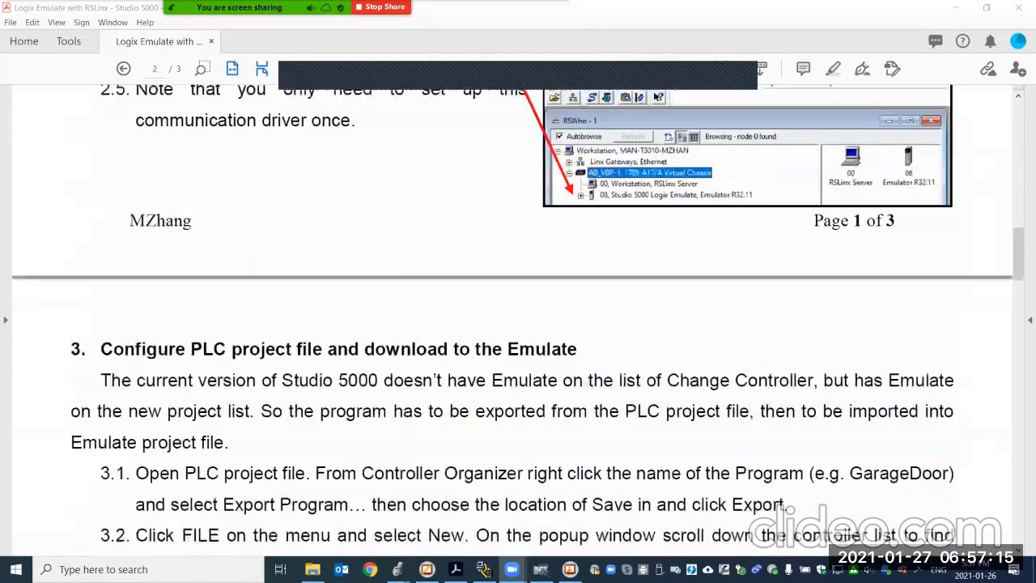
pyautogui.scroll(2, 518, 324)
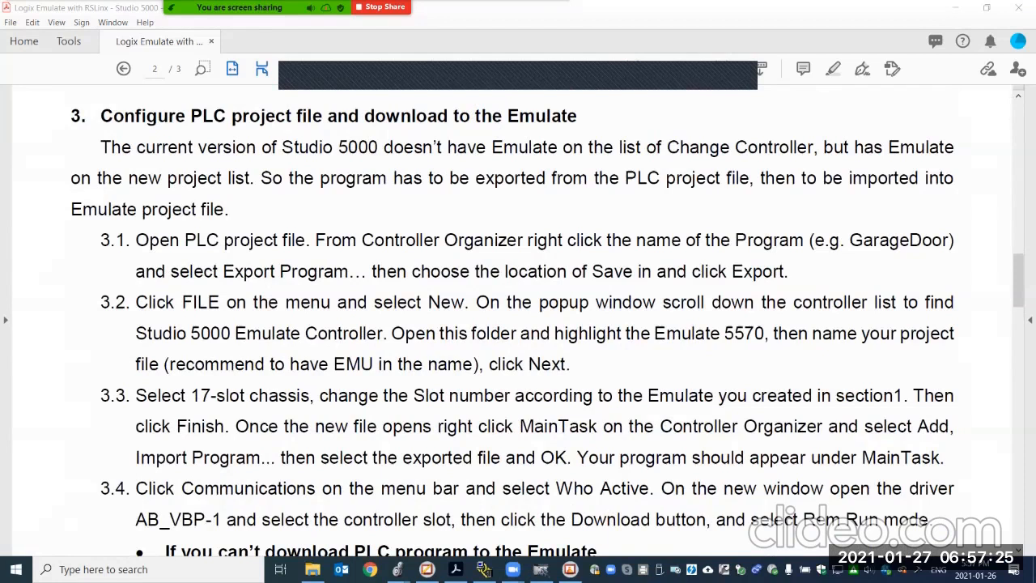
# Circle "exported" and "imported" in the section 3 introduction, and underline the PLC project and Emulate project wording
pyautogui.moveTo(471, 198)
pyautogui.mouseDown()
pyautogui.moveTo(510, 204)
pyautogui.moveTo(557, 175)
pyautogui.moveTo(483, 167)
pyautogui.moveTo(470, 191)
pyautogui.mouseUp()
pyautogui.moveTo(847, 165)
pyautogui.mouseDown()
pyautogui.moveTo(848, 203)
pyautogui.moveTo(932, 193)
pyautogui.moveTo(842, 166)
pyautogui.moveTo(839, 180)
pyautogui.mouseUp()
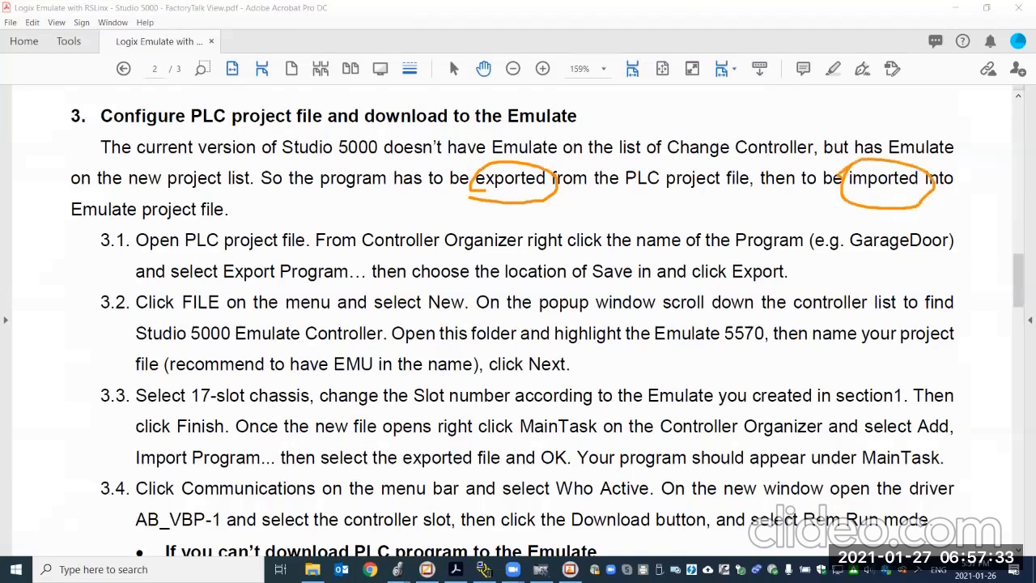
pyautogui.moveTo(623, 188); pyautogui.dragTo(730, 193)
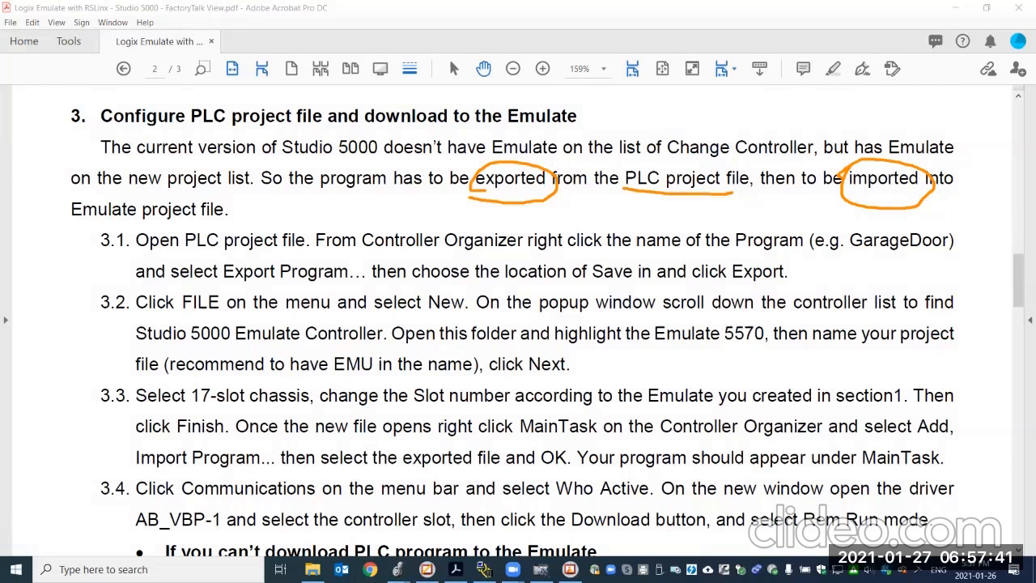
pyautogui.moveTo(61, 223); pyautogui.dragTo(151, 223)
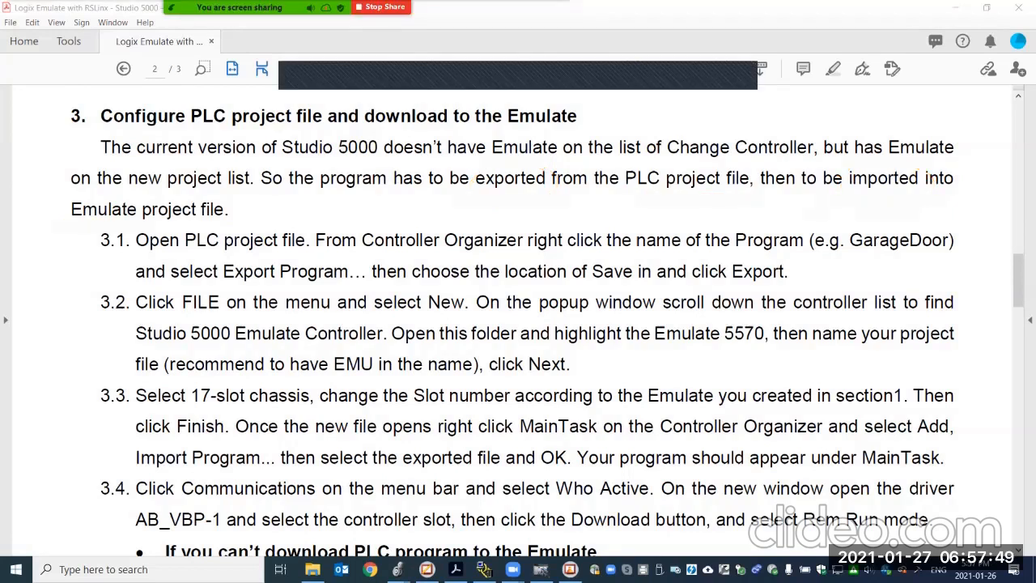
# Circle "HMIforLabs" in step 4.1 and "Test Application" in step 4.2, and bring up the HMI test window
pyautogui.scroll(-8, 548, 320)
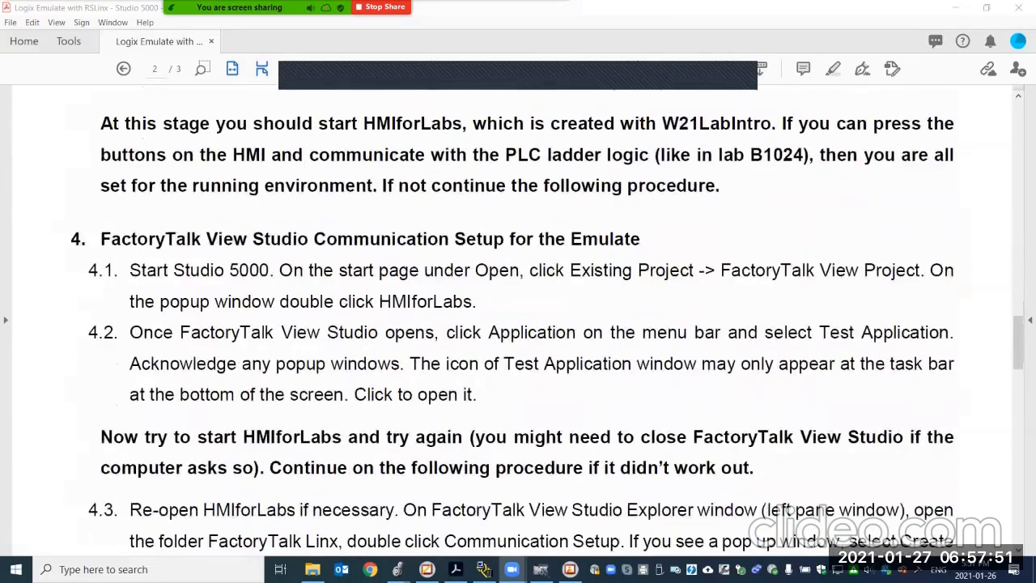
pyautogui.scroll(-3, 548, 326)
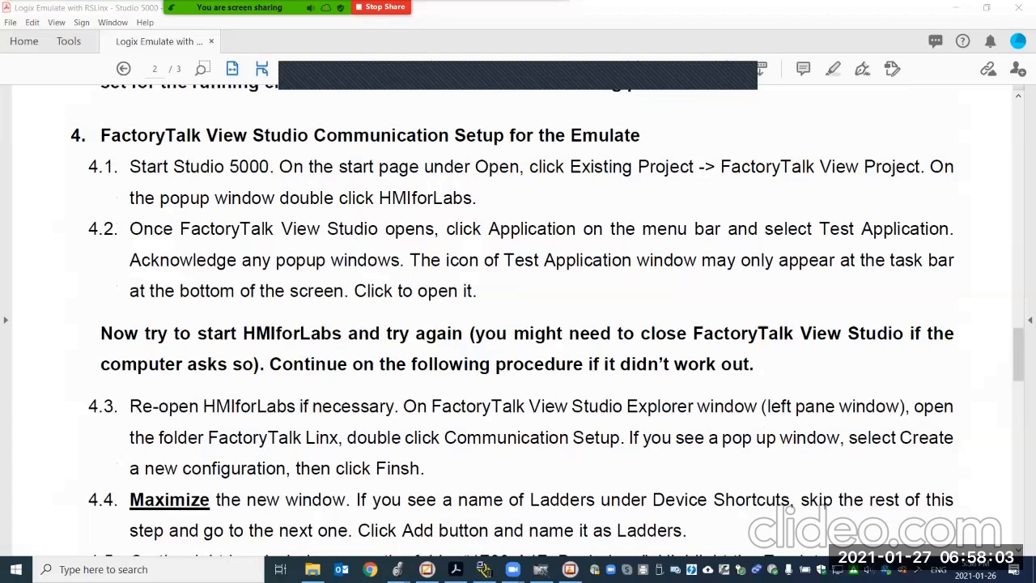
pyautogui.moveTo(371, 207)
pyautogui.mouseDown()
pyautogui.moveTo(495, 209)
pyautogui.moveTo(400, 180)
pyautogui.moveTo(374, 202)
pyautogui.mouseUp()
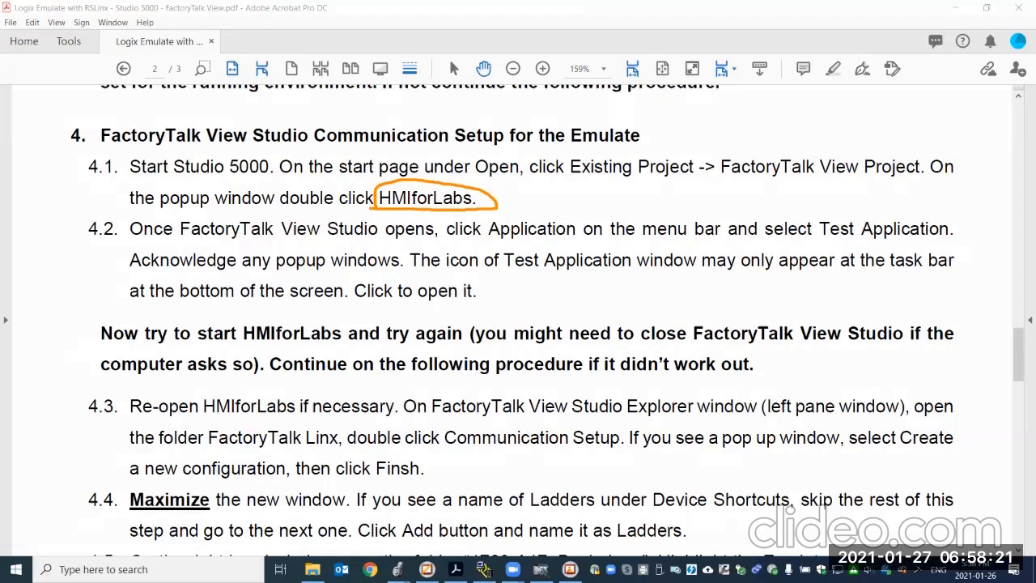
pyautogui.moveTo(507, 282)
pyautogui.mouseDown()
pyautogui.moveTo(626, 274)
pyautogui.moveTo(637, 248)
pyautogui.moveTo(518, 240)
pyautogui.moveTo(495, 271)
pyautogui.moveTo(518, 284)
pyautogui.mouseUp()
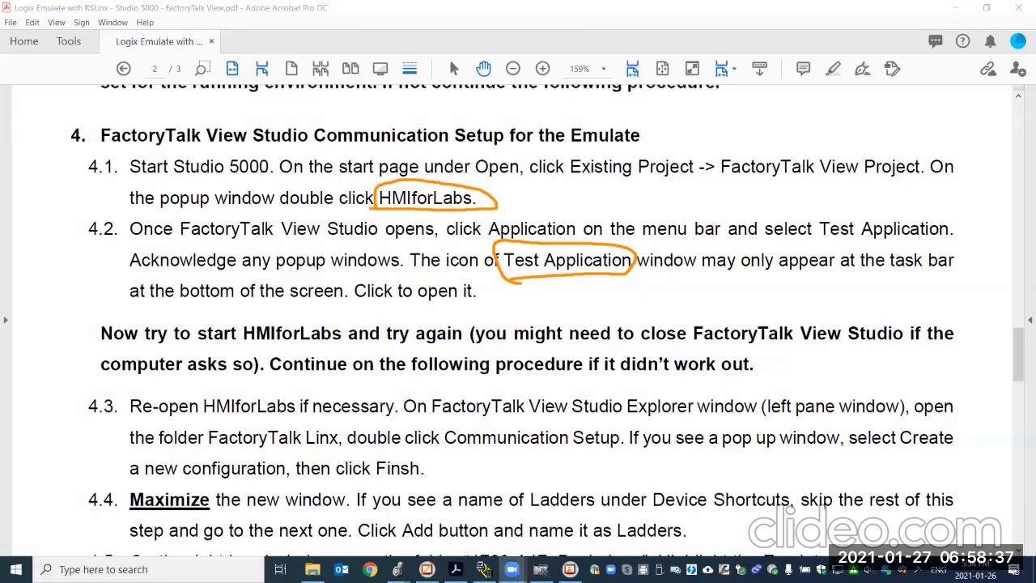
pyautogui.click(570, 569)
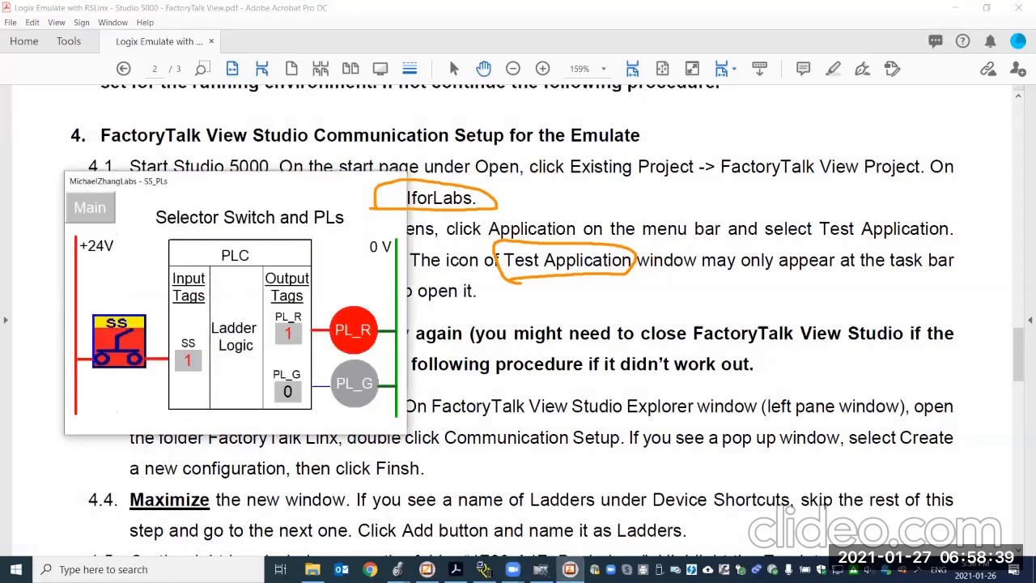